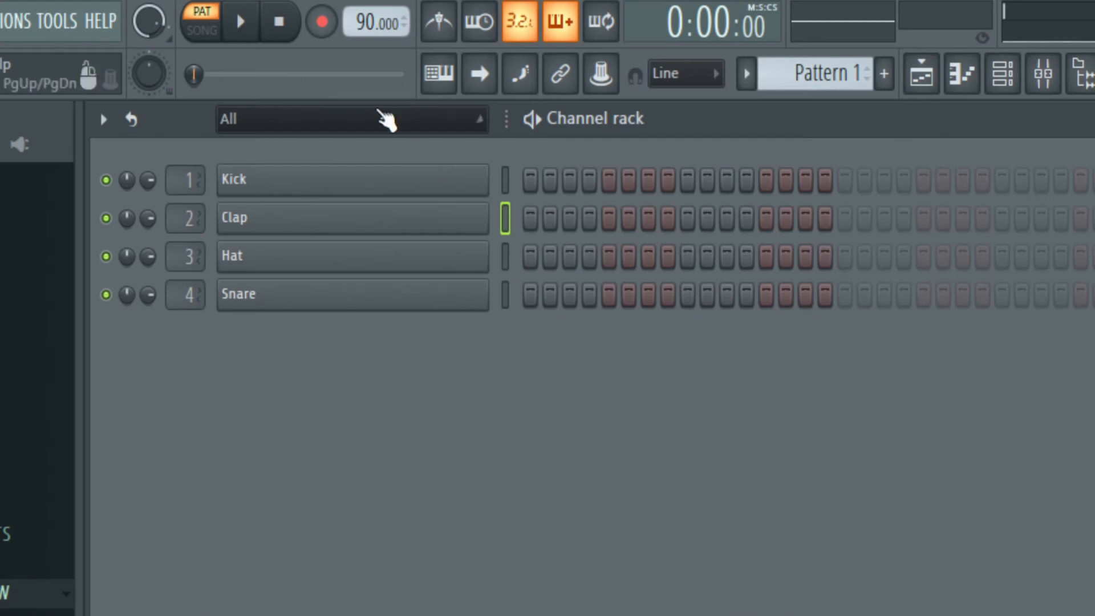
# Step: Set the project tempo to 89.5 BPM
pyautogui.rightClick(374, 23)
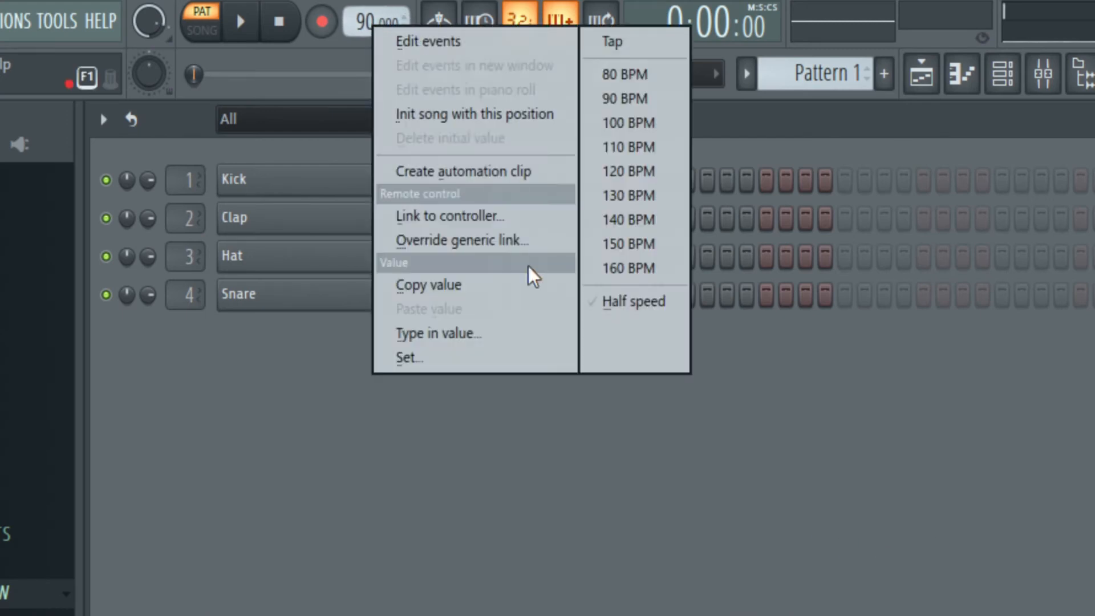
pyautogui.click(533, 336)
pyautogui.write('89.5')
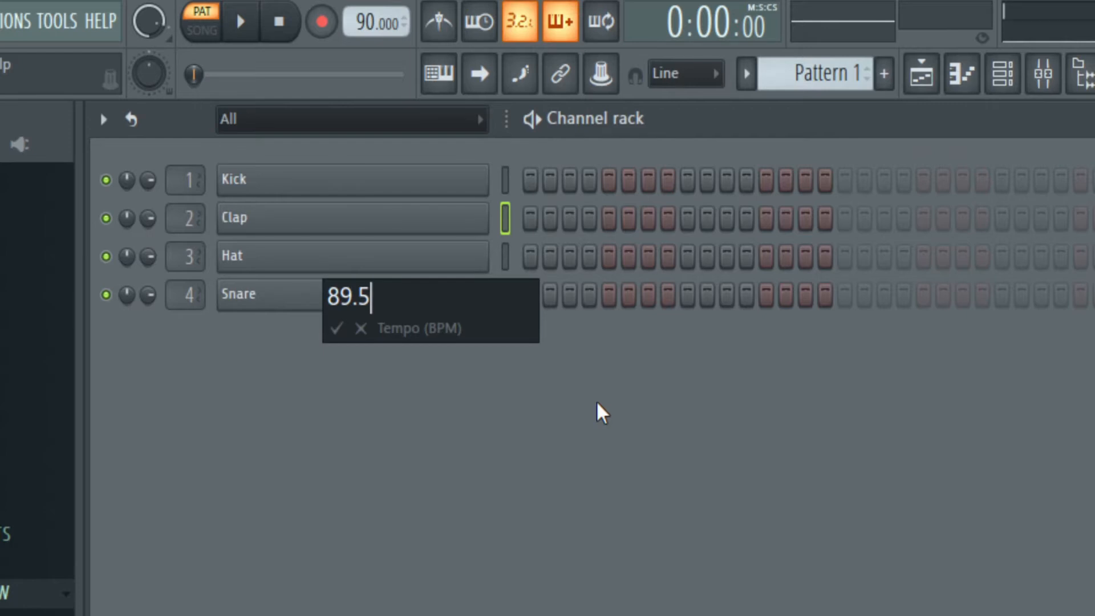
pyautogui.press('Return')
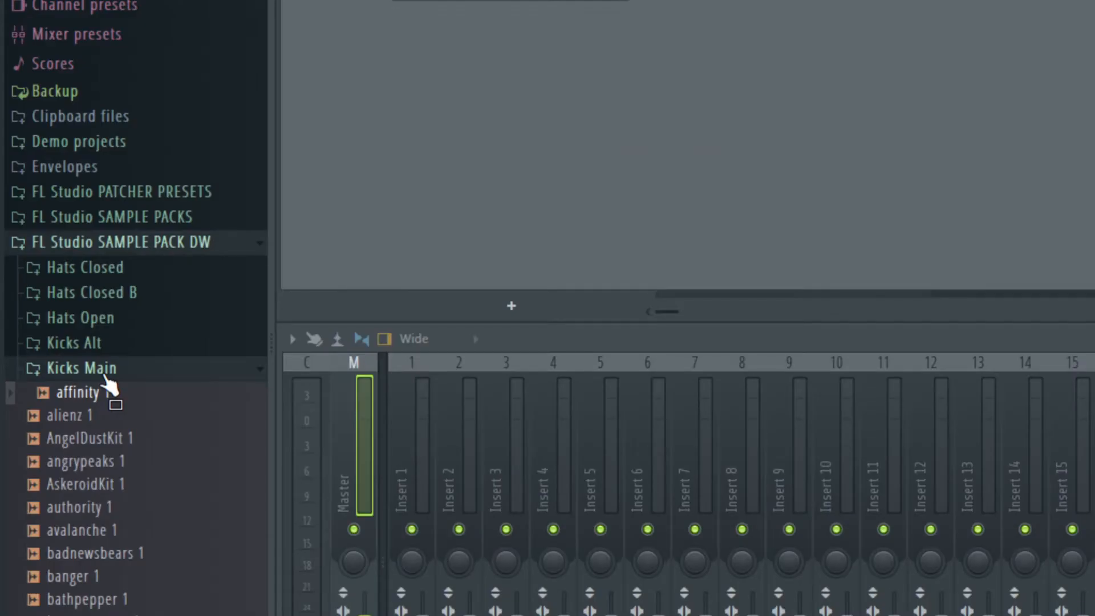
# Step: Load affinity 1 from Kicks Main into the Kick channel and boogiewoogie 4 from Snares Main into the Snare channel
pyautogui.moveTo(107, 384)
pyautogui.mouseDown()
pyautogui.moveTo(141, 613)
pyautogui.moveTo(115, 384)
pyautogui.moveTo(137, 249)
pyautogui.moveTo(108, 420)
pyautogui.moveTo(98, 402)
pyautogui.mouseUp()
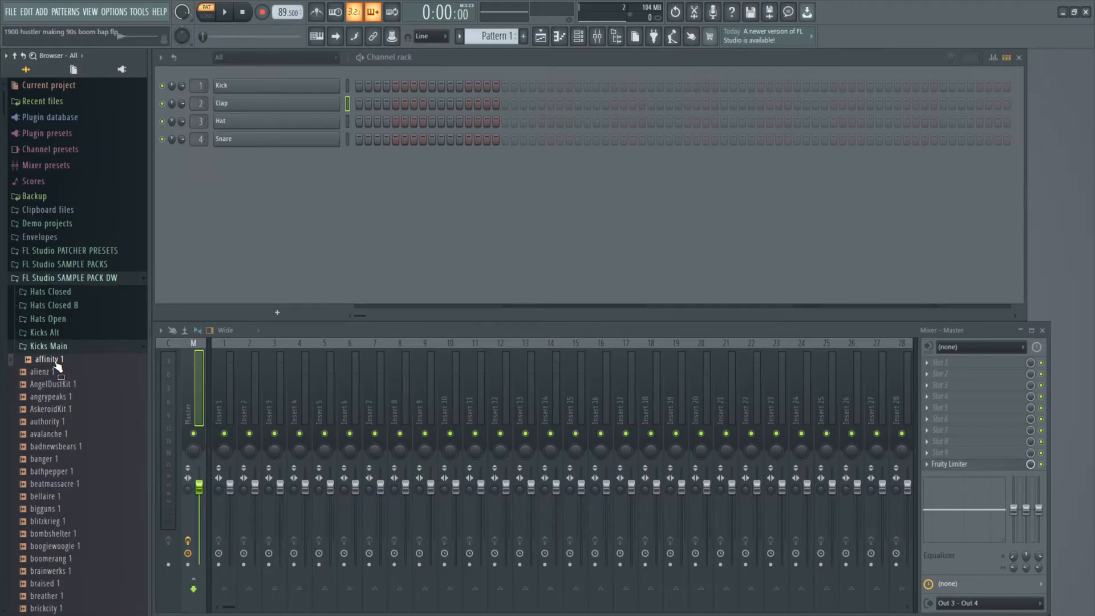
pyautogui.moveTo(57, 365); pyautogui.dragTo(289, 87)
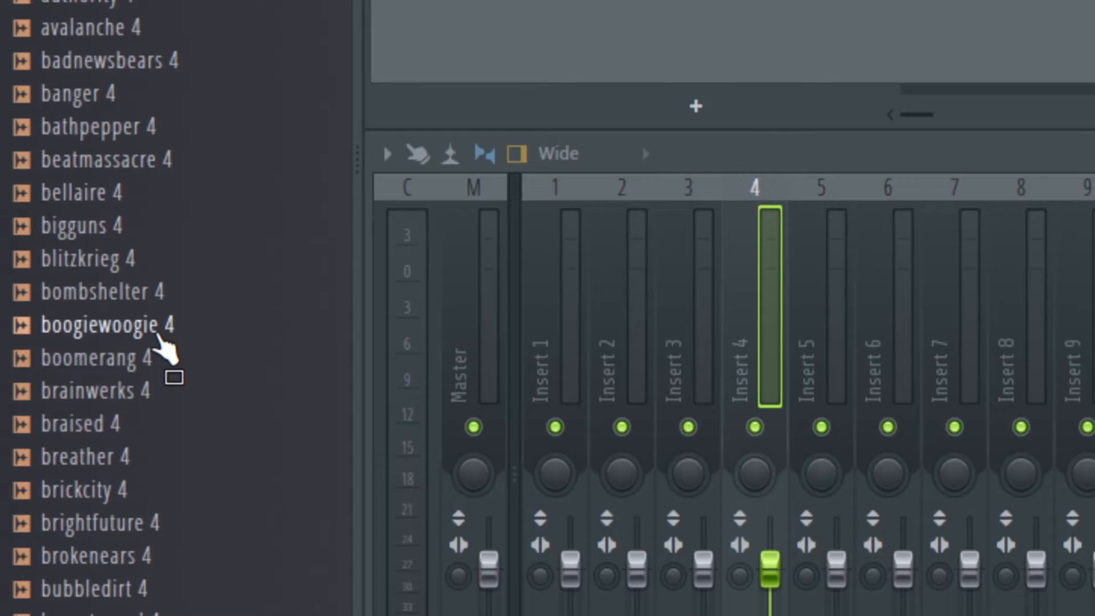
pyautogui.click(74, 396)
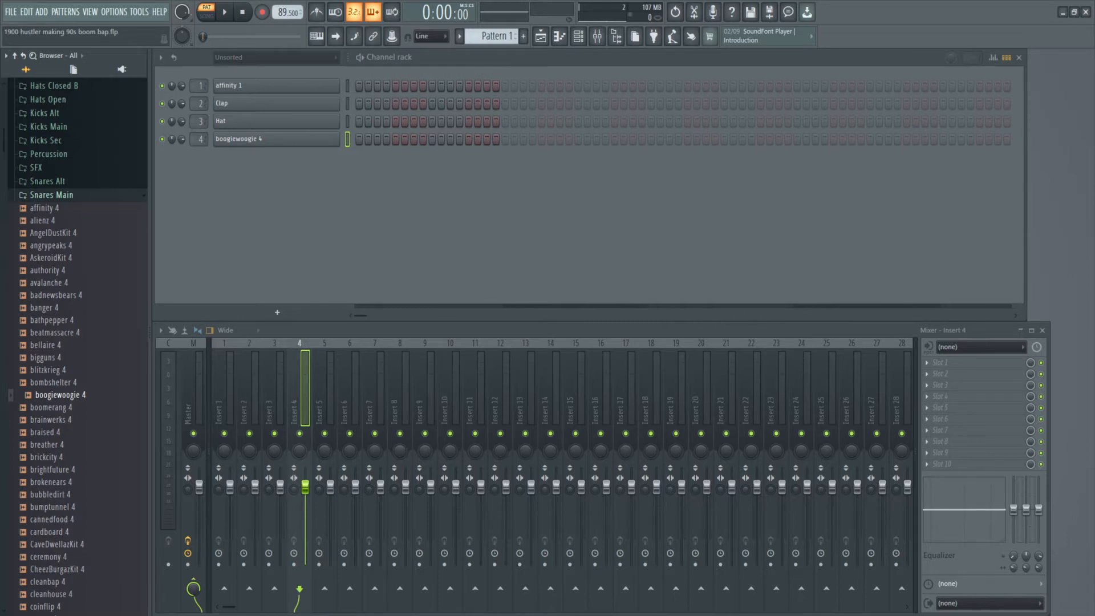
# Step: Audition the boogiewoogie 4 snare at C5 in its piano roll
pyautogui.click(291, 148)
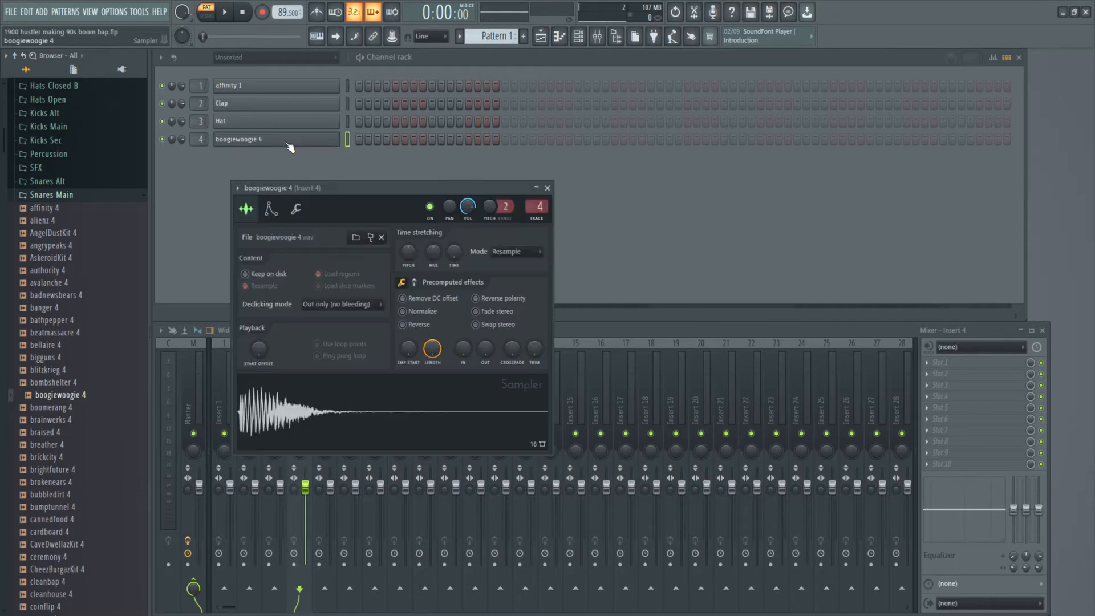
pyautogui.click(551, 186)
pyautogui.rightClick(333, 141)
pyautogui.click(365, 138)
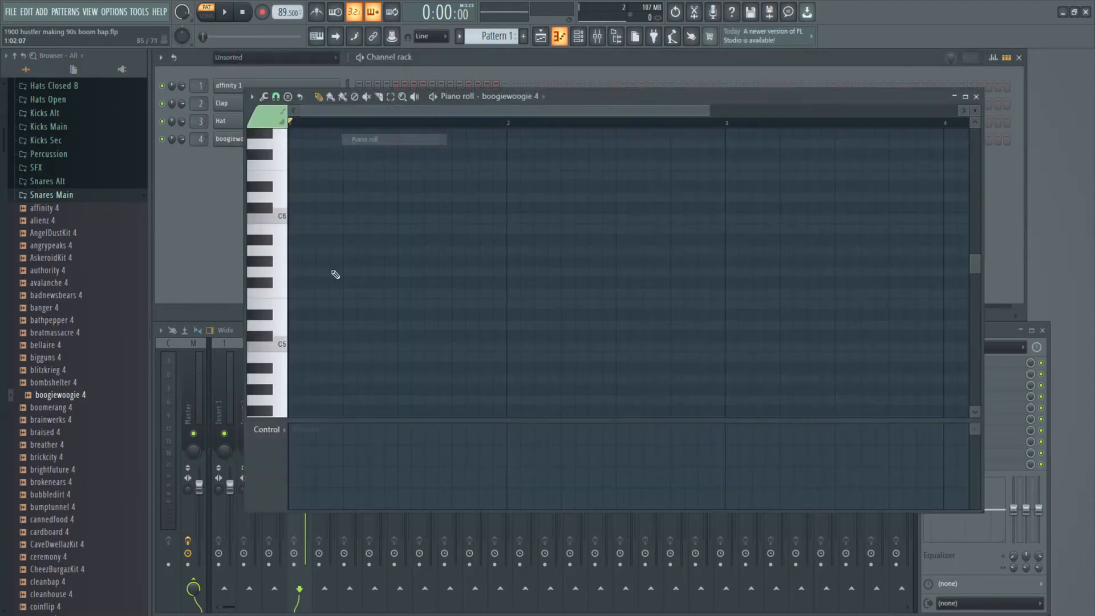
pyautogui.click(279, 354)
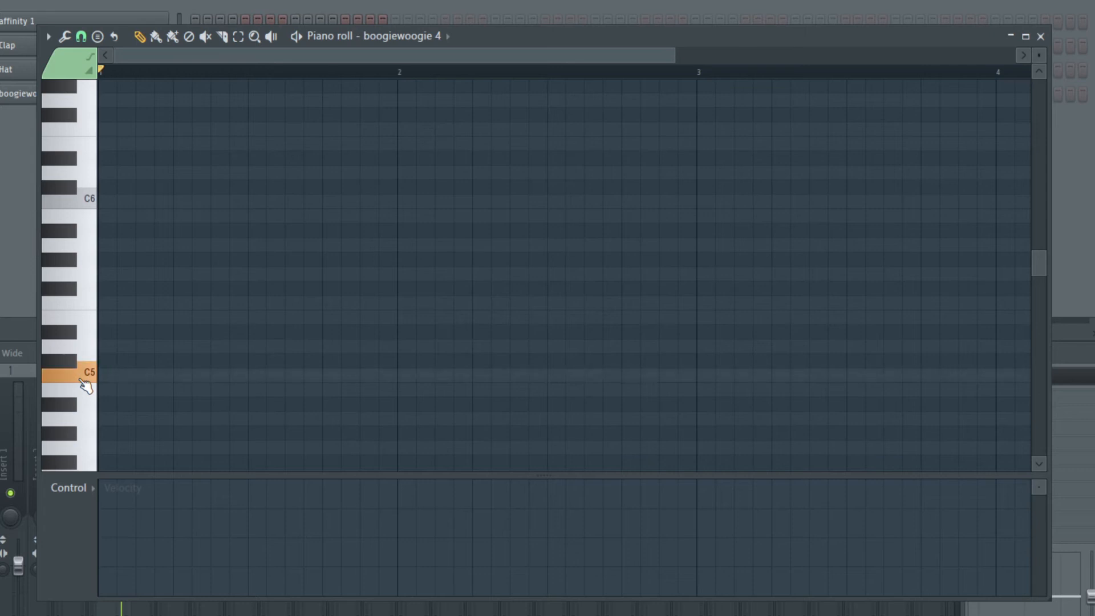
pyautogui.click(75, 363)
pyautogui.click(73, 363)
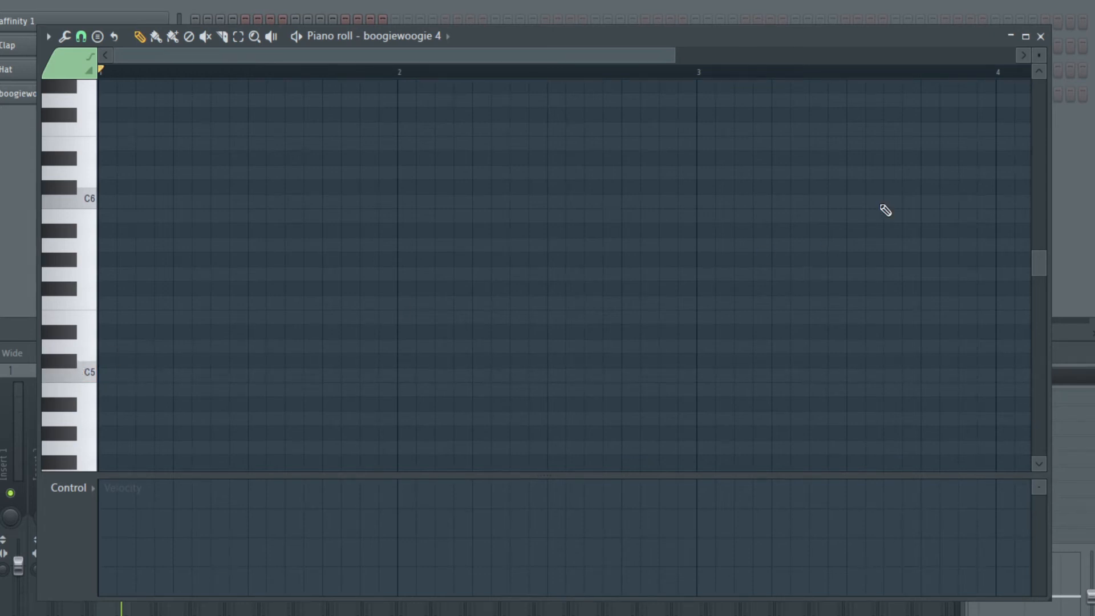
pyautogui.click(1040, 36)
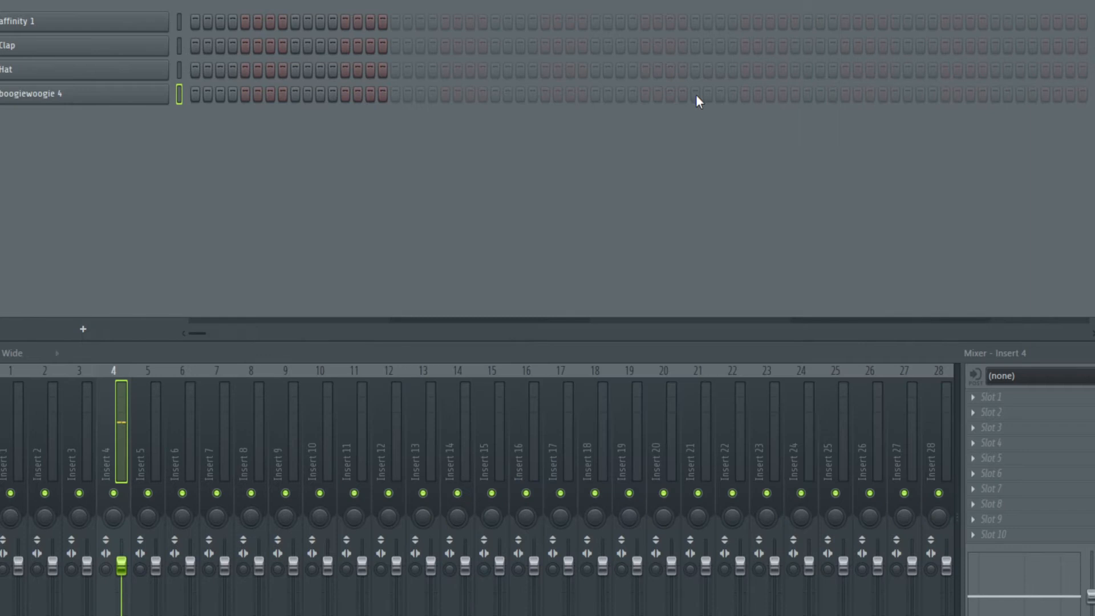
# Step: Raise the channel pitch of the boogiewoogie 4 sampler slightly and audition the sample
pyautogui.click(139, 103)
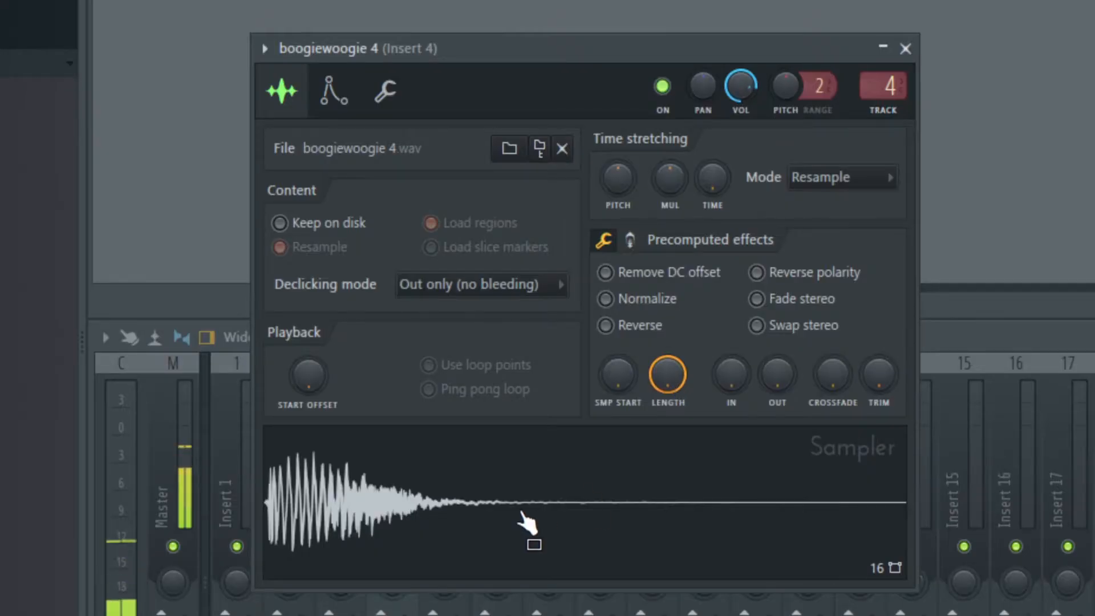
pyautogui.moveTo(786, 86); pyautogui.dragTo(786, 70)
pyautogui.click(502, 460)
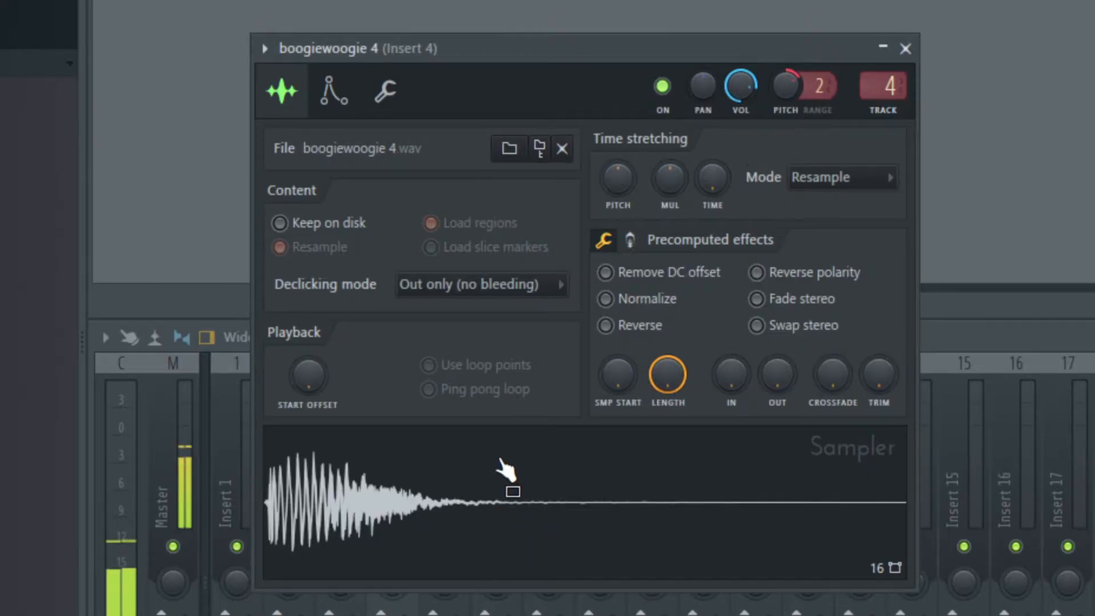
pyautogui.click(435, 502)
pyautogui.click(439, 505)
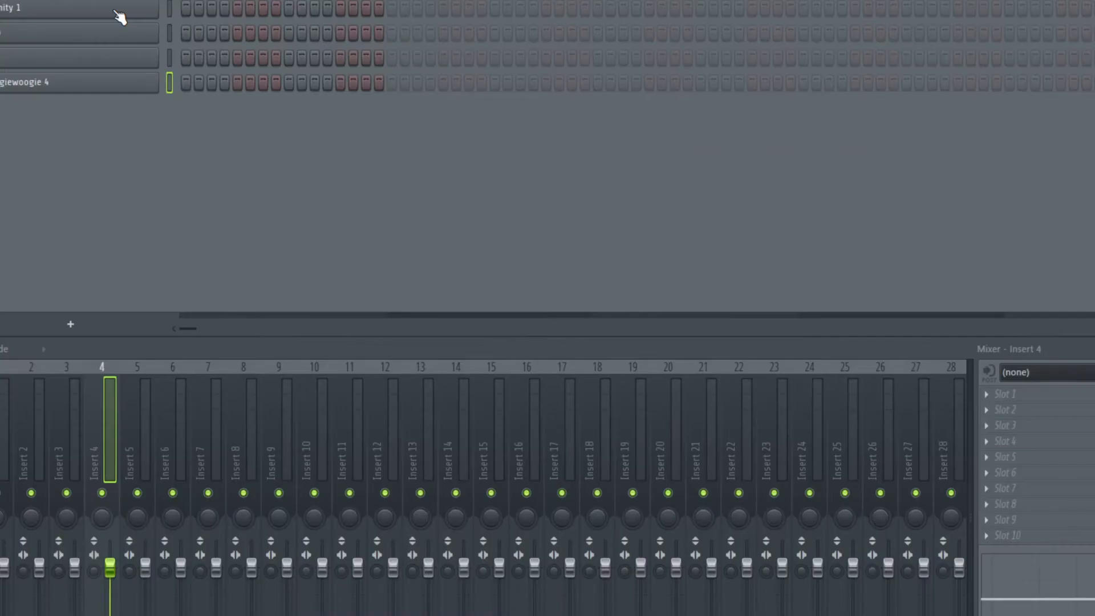
# Step: Draw and play a two-bar pattern in affinity 1's piano roll with six C5 kick notes and three D#6 notes for the snare hits
pyautogui.rightClick(325, 88)
pyautogui.click(181, 8)
pyautogui.click(98, 372)
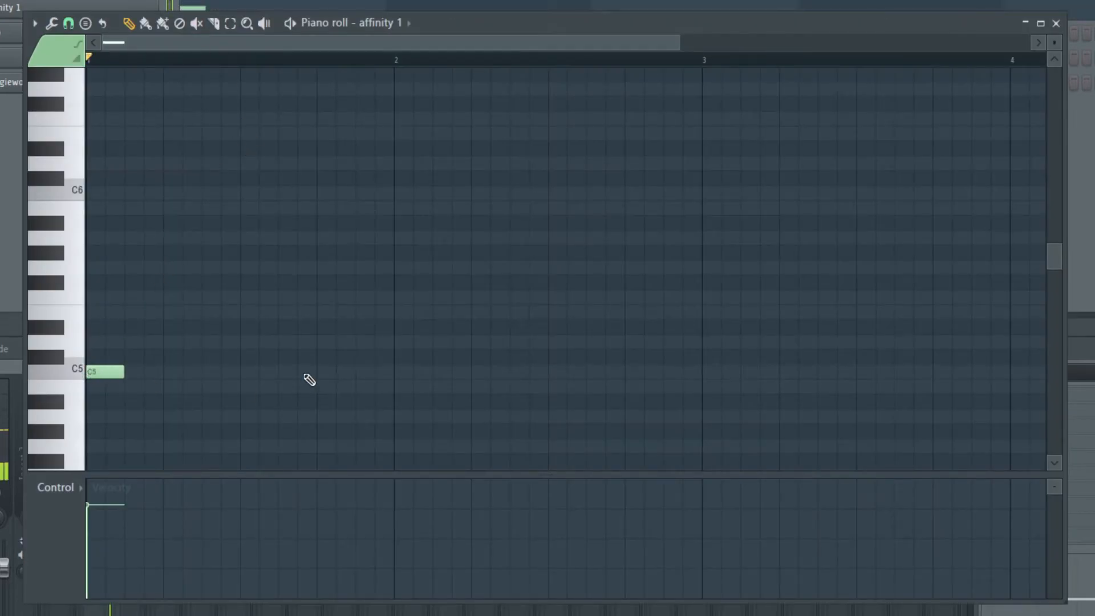
pyautogui.click(172, 374)
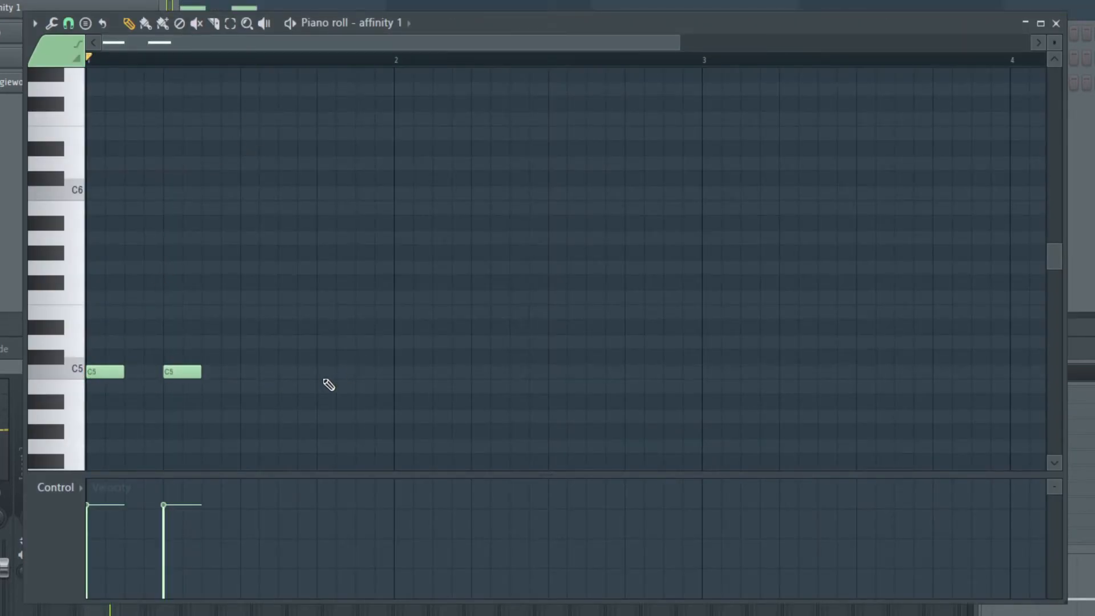
pyautogui.hotkey('ctrl', 'a')
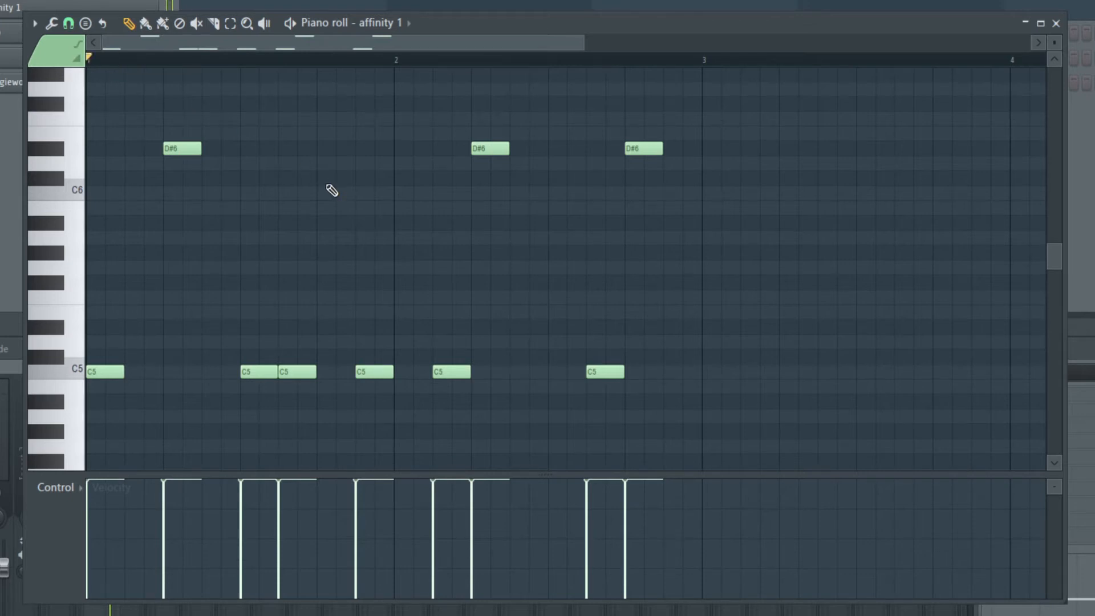
pyautogui.press('space')
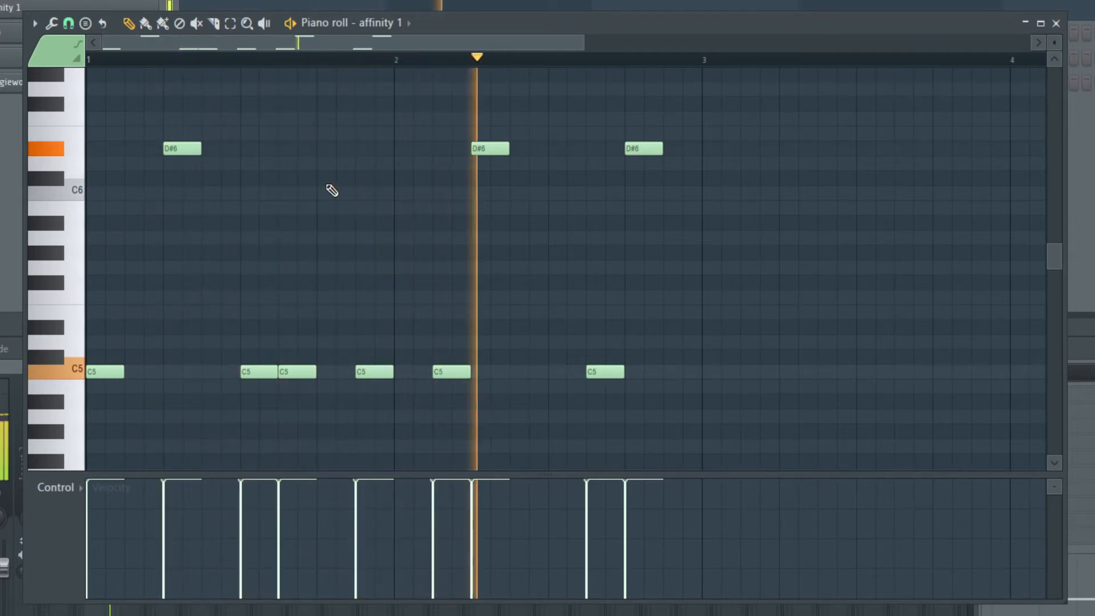
pyautogui.press('space')
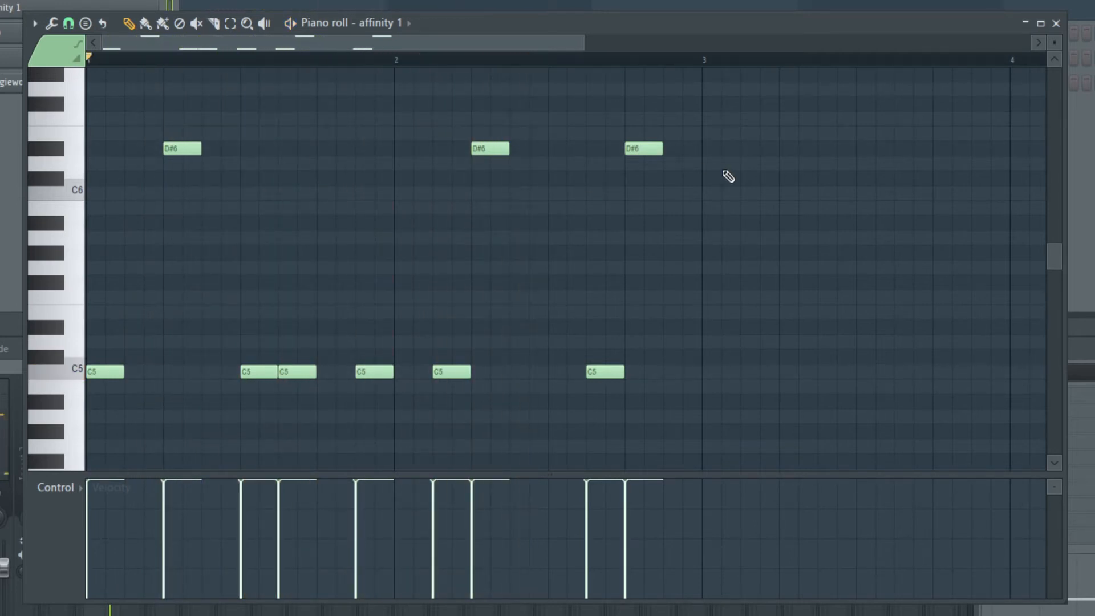
# Step: Cut the three D#6 notes from the affinity 1 piano roll
pyautogui.moveTo(724, 171); pyautogui.dragTo(149, 130)
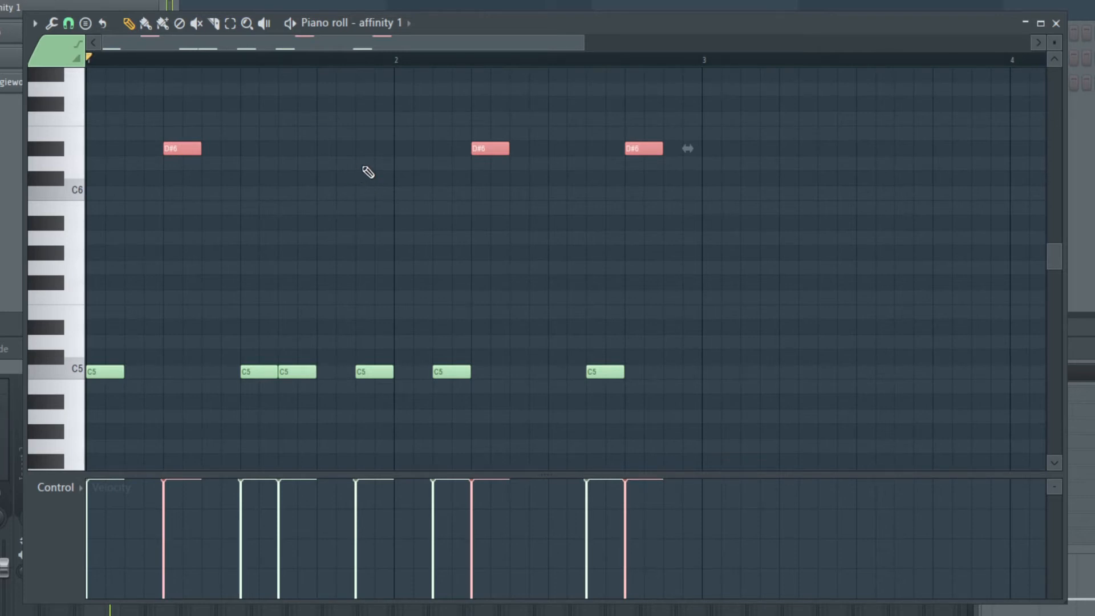
pyautogui.press('Delete')
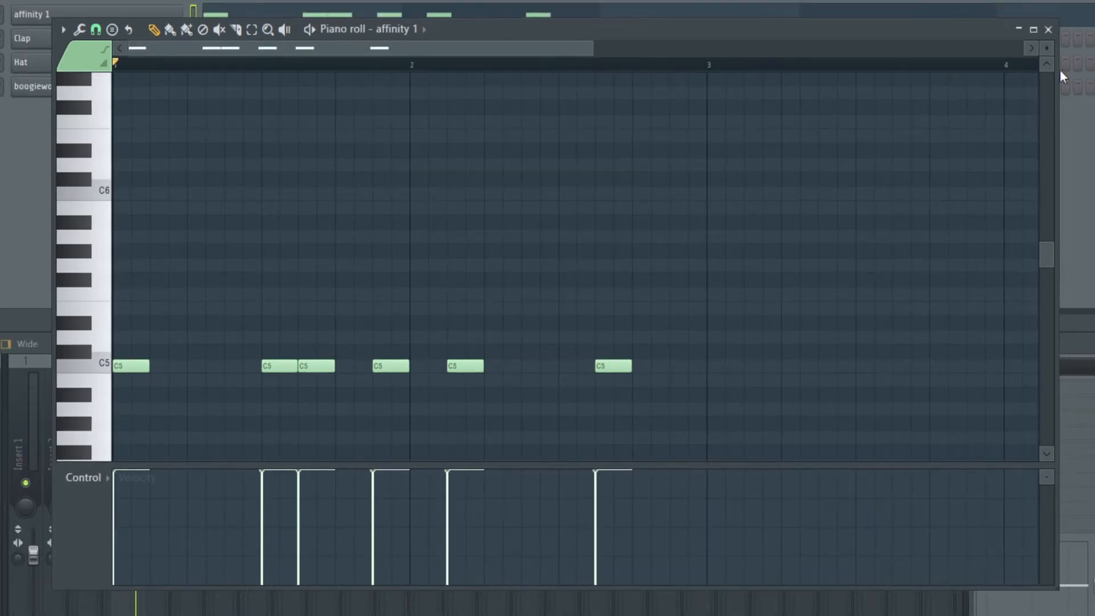
pyautogui.click(1048, 29)
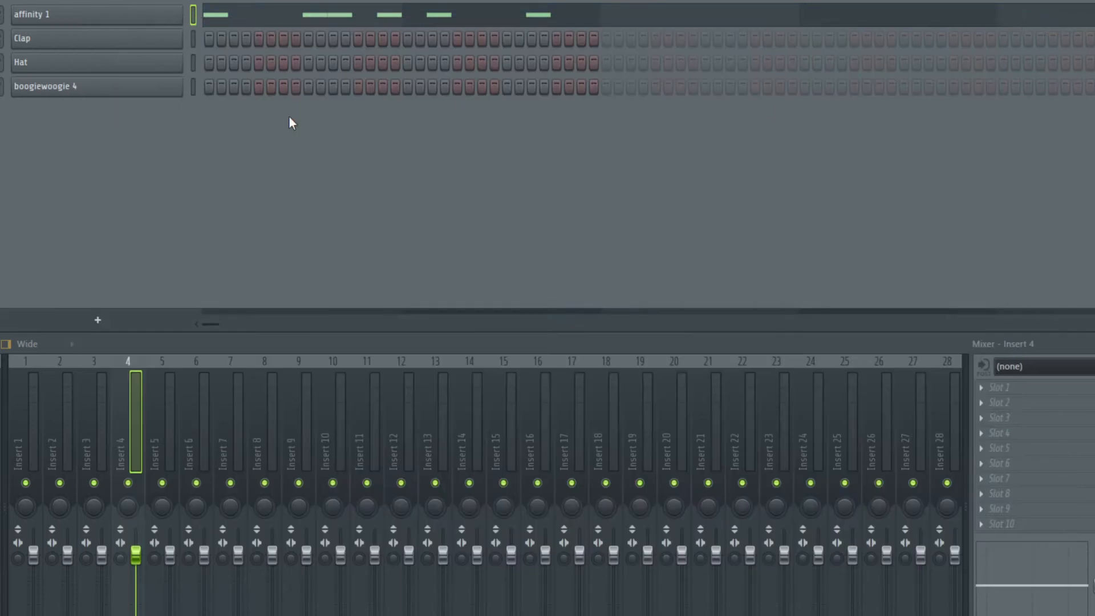
# Step: Paste the three cut notes into boogiewoogie 4's piano roll and move them down to C5
pyautogui.rightClick(142, 91)
pyautogui.click(226, 89)
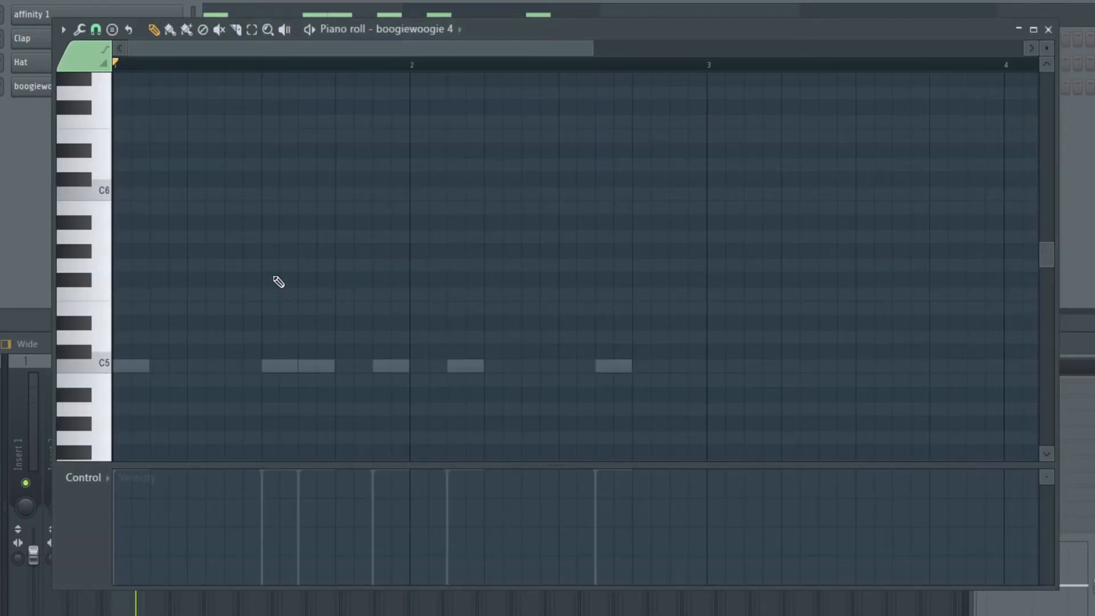
pyautogui.hotkey('ctrl', 'z')
pyautogui.moveTo(199, 151); pyautogui.dragTo(205, 372)
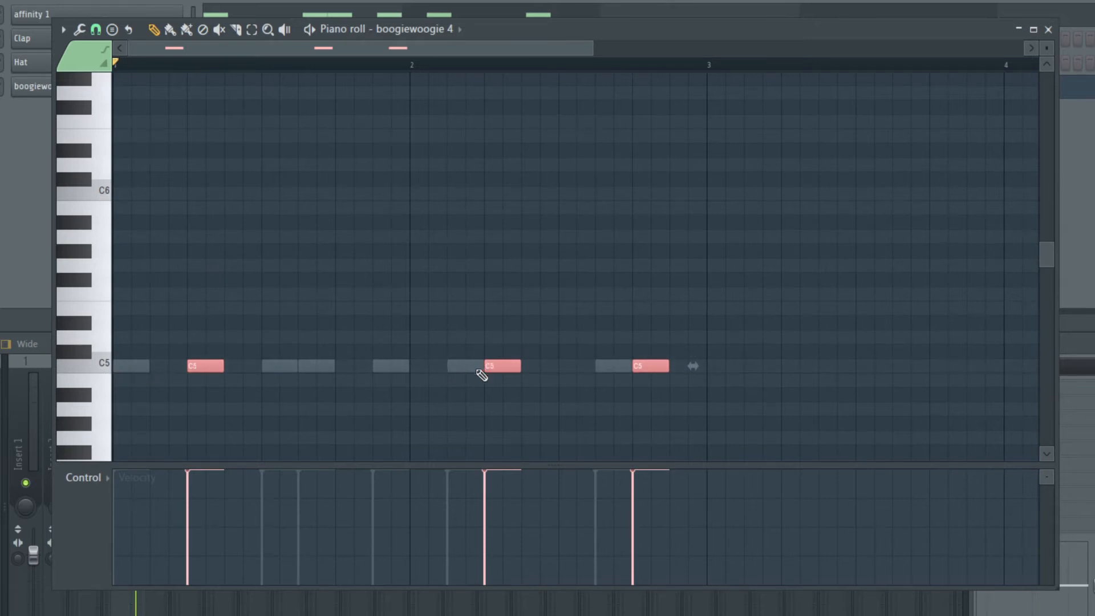
pyautogui.click(1048, 29)
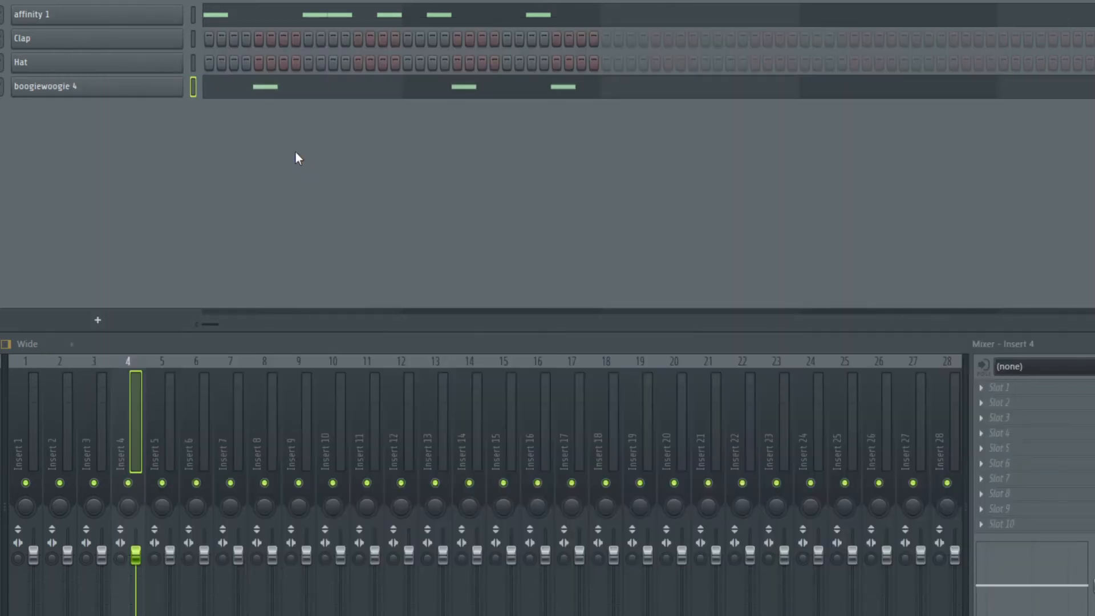
# Step: Play the kick and snare pattern, and add hollowdome 12 and lastpremium 11 from Hats Open as new channels
pyautogui.press('space')
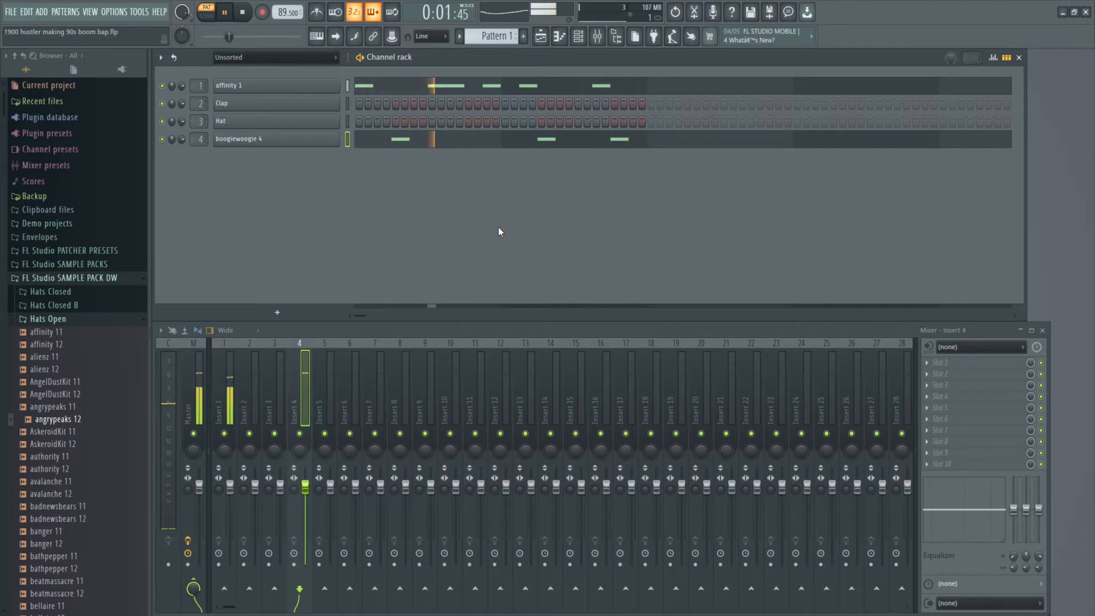
pyautogui.press('space')
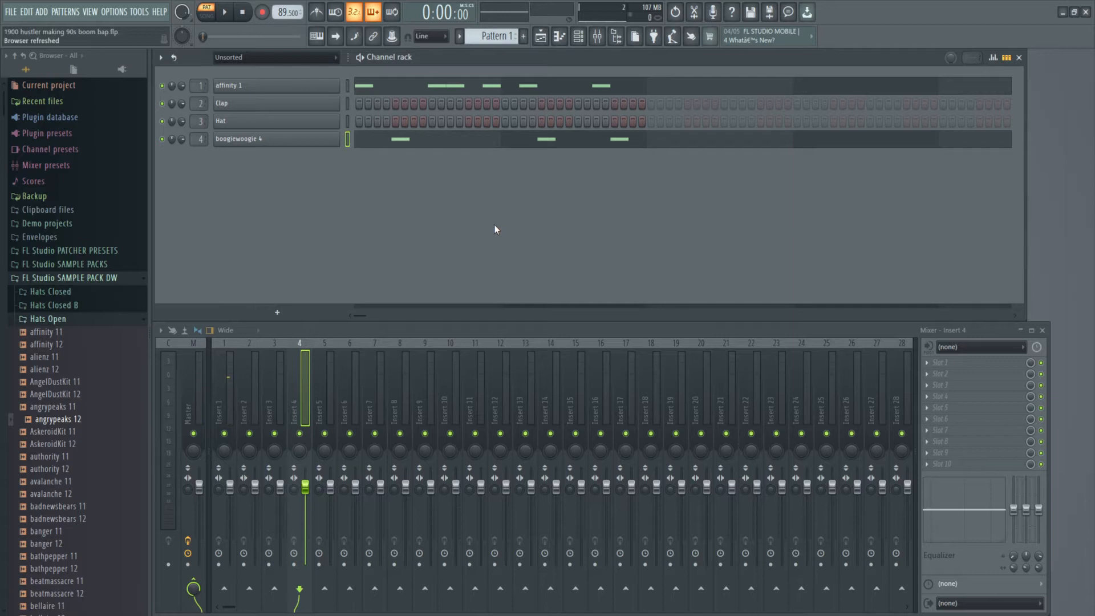
pyautogui.click(70, 319)
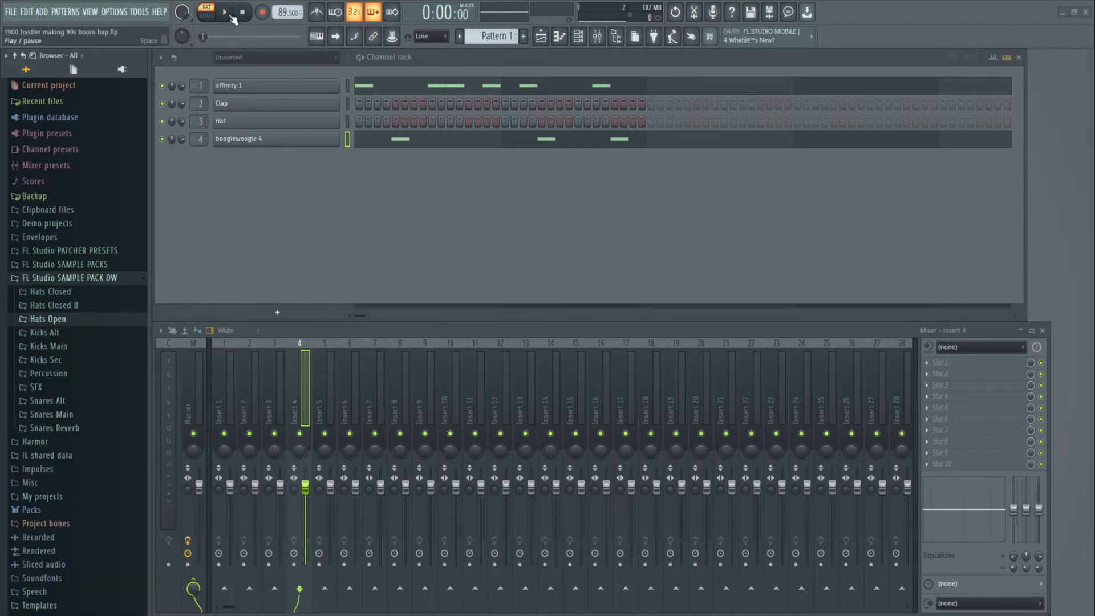
pyautogui.click(226, 12)
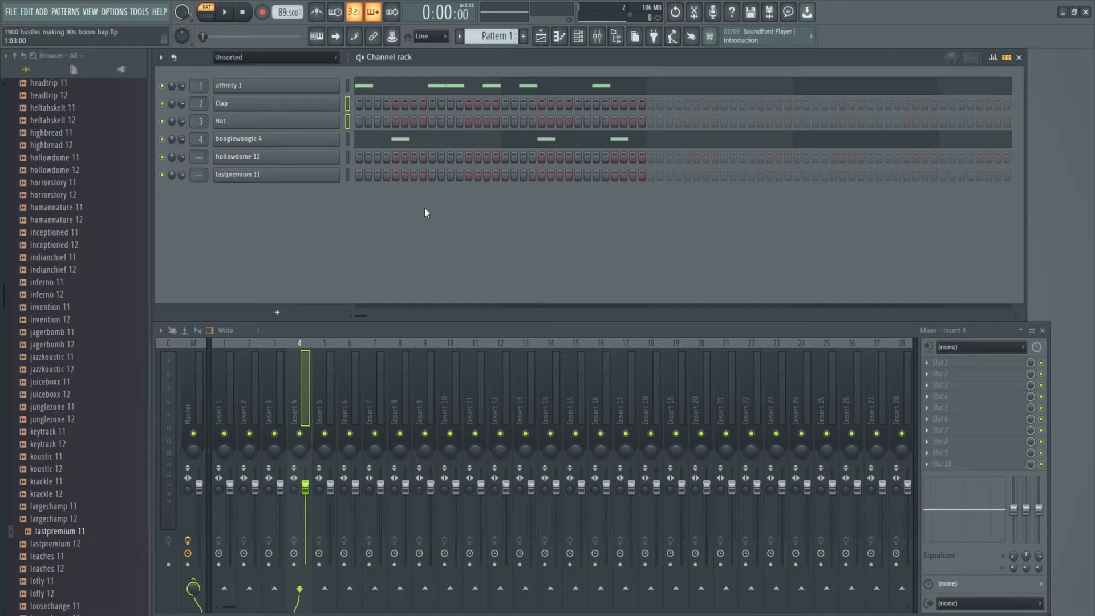
# Step: Delete the Clap and Hat channels, and route boogiewoogie 4, hollowdome 12 and lastpremium 11 to mixer tracks 2, 3 and 4
pyautogui.hotkey('alt', 'Delete')
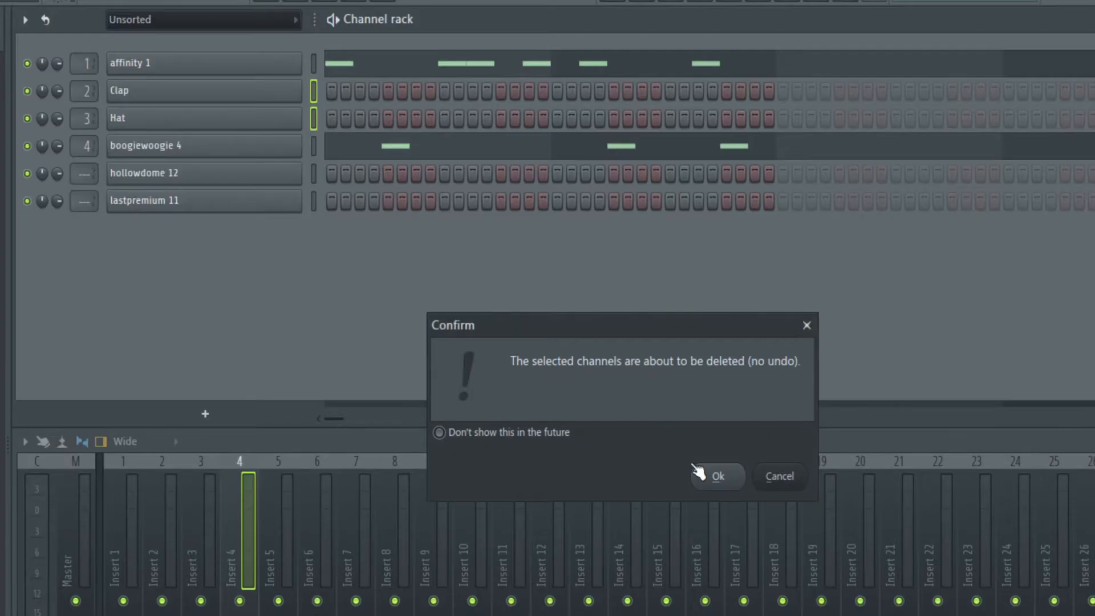
pyautogui.click(700, 474)
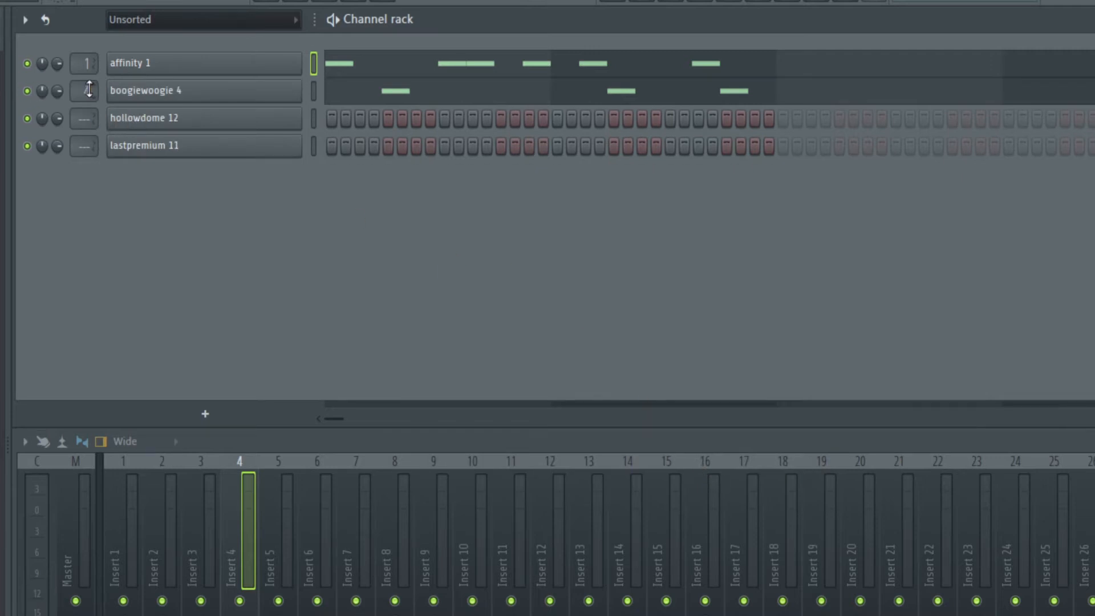
pyautogui.scroll(-2, 89, 89)
pyautogui.scroll(1, 89, 114)
pyautogui.scroll(4, 82, 147)
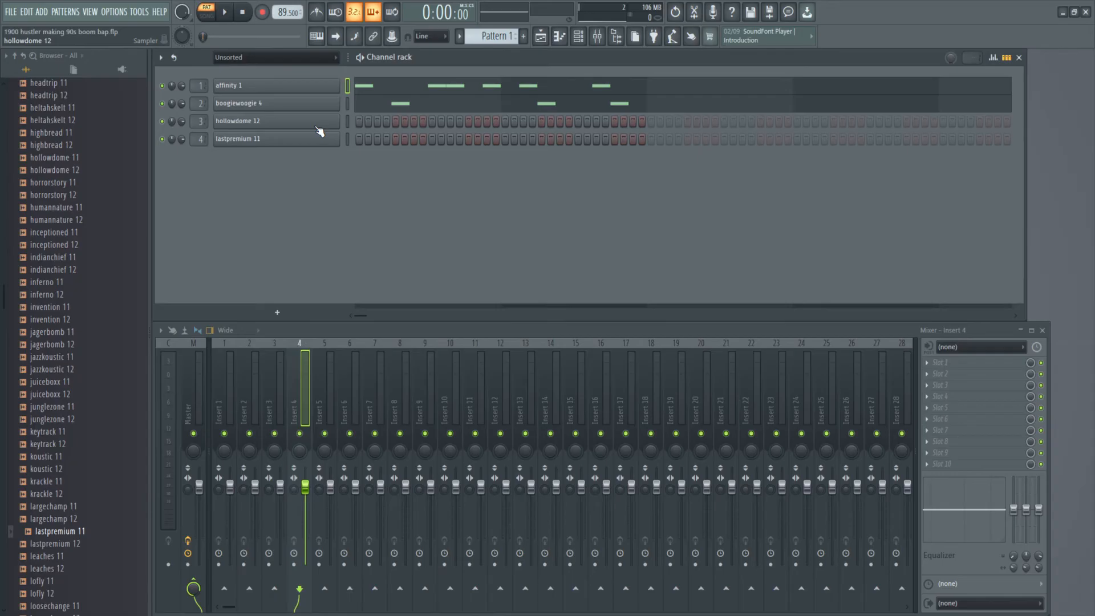
# Step: Place C5 notes in hollowdome 12's piano roll on beats 1, 3 and 3.5 of bar 1 and beat 3 of bar 2
pyautogui.rightClick(297, 117)
pyautogui.click(342, 121)
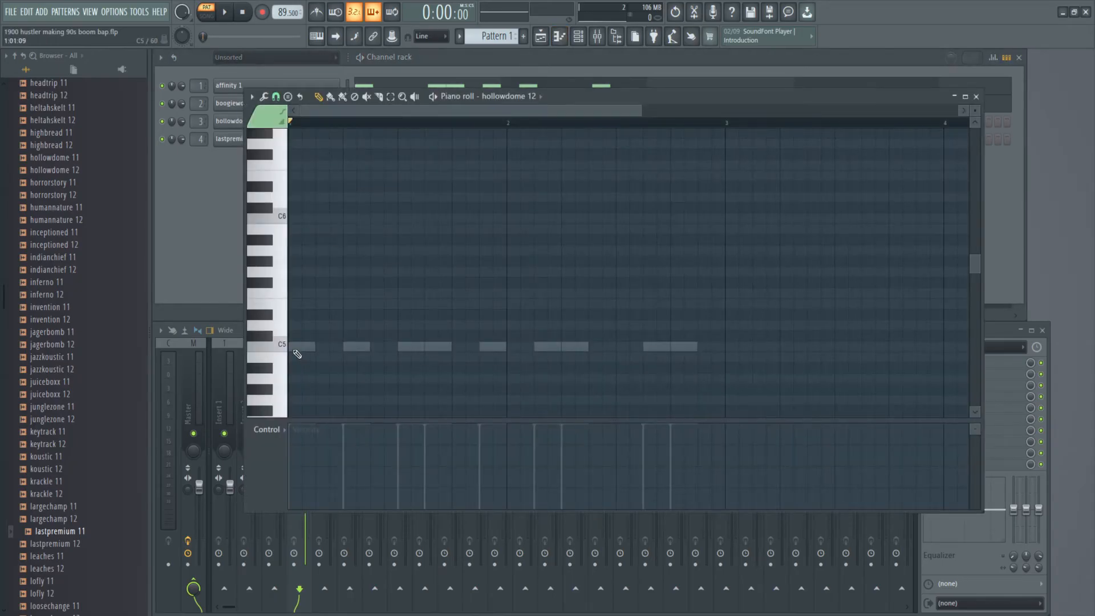
pyautogui.click(300, 346)
pyautogui.press('space')
pyautogui.click(403, 347)
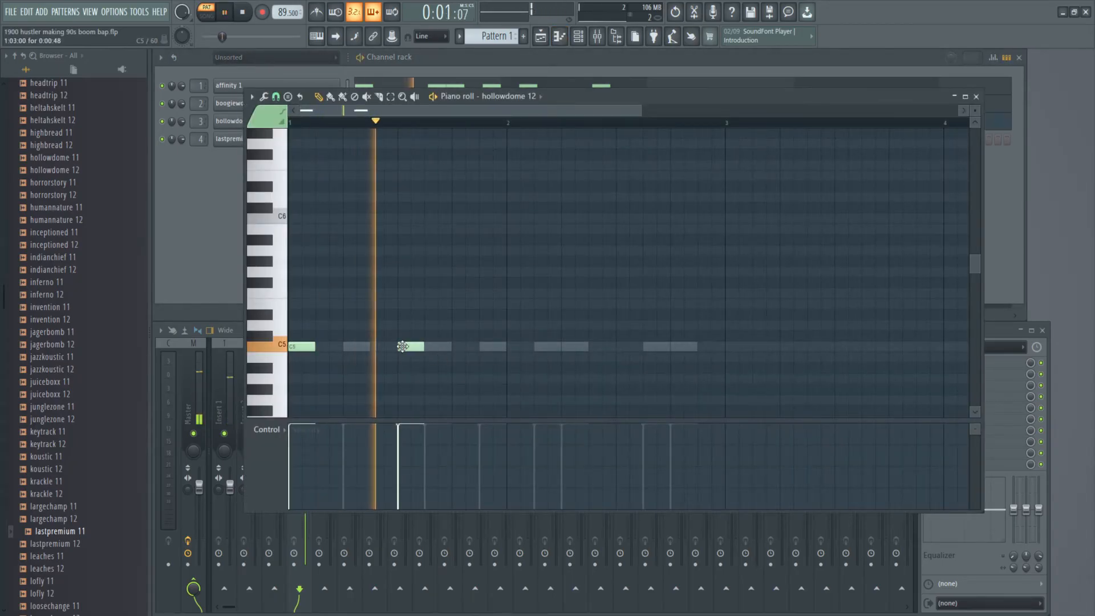
pyautogui.click(516, 346)
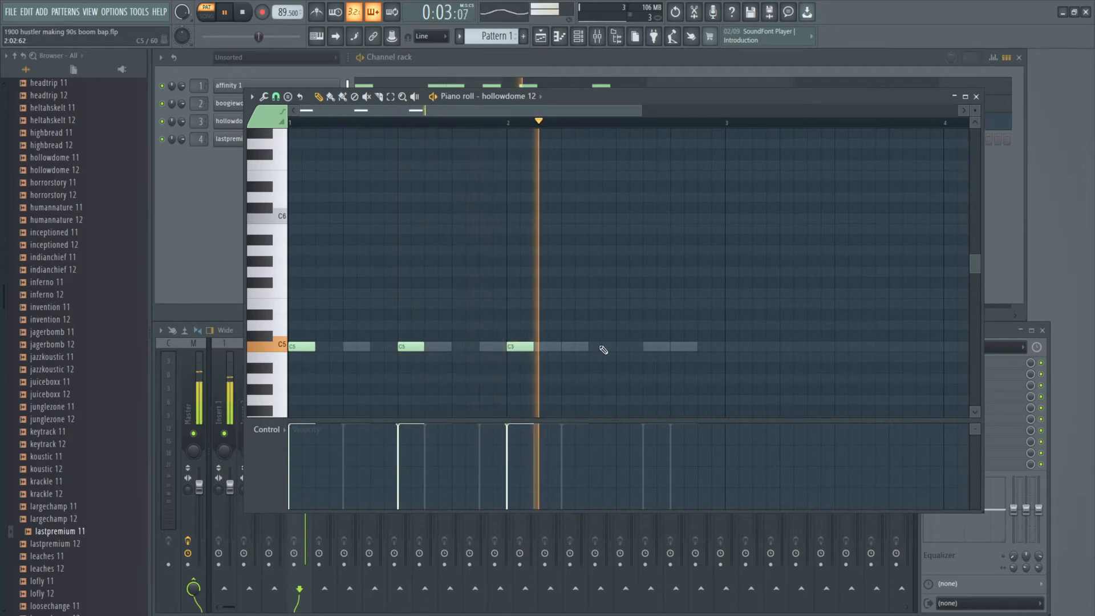
pyautogui.click(626, 347)
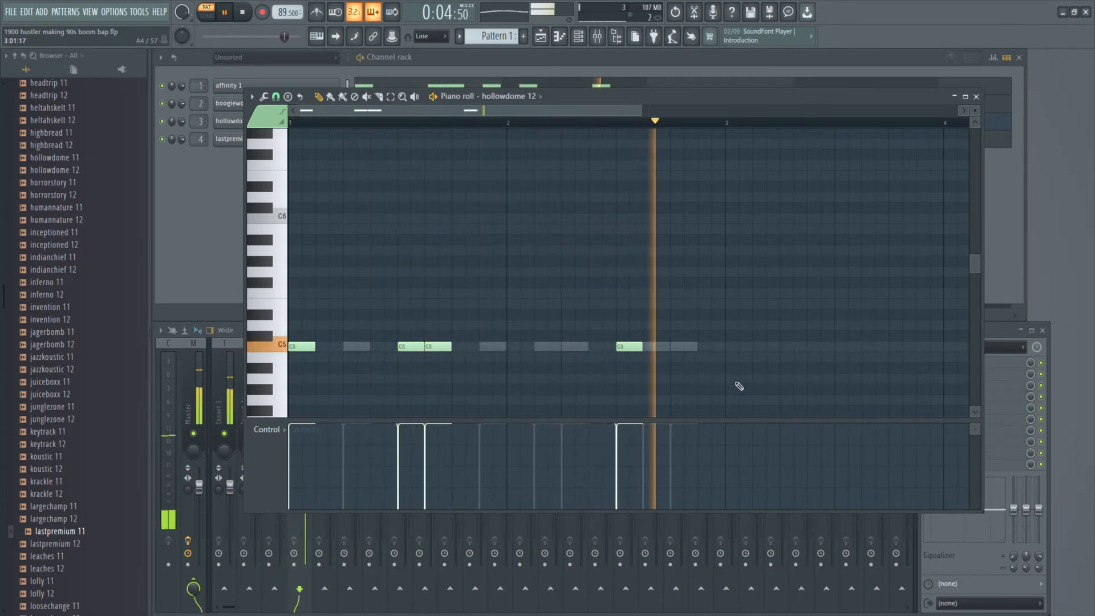
pyautogui.press('space')
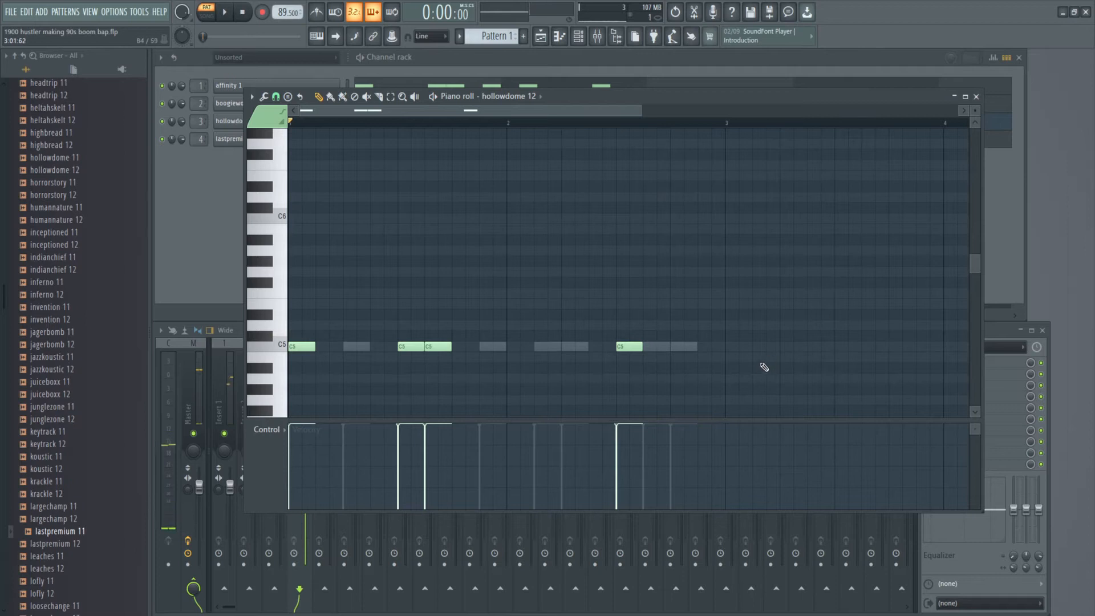
pyautogui.click(976, 97)
# Step: Place C5 notes in lastpremium 11's piano roll on beats 2 and 4.5 of bar 1 and beats 2 and 4 of bar 2, then play the pattern
pyautogui.click(484, 142)
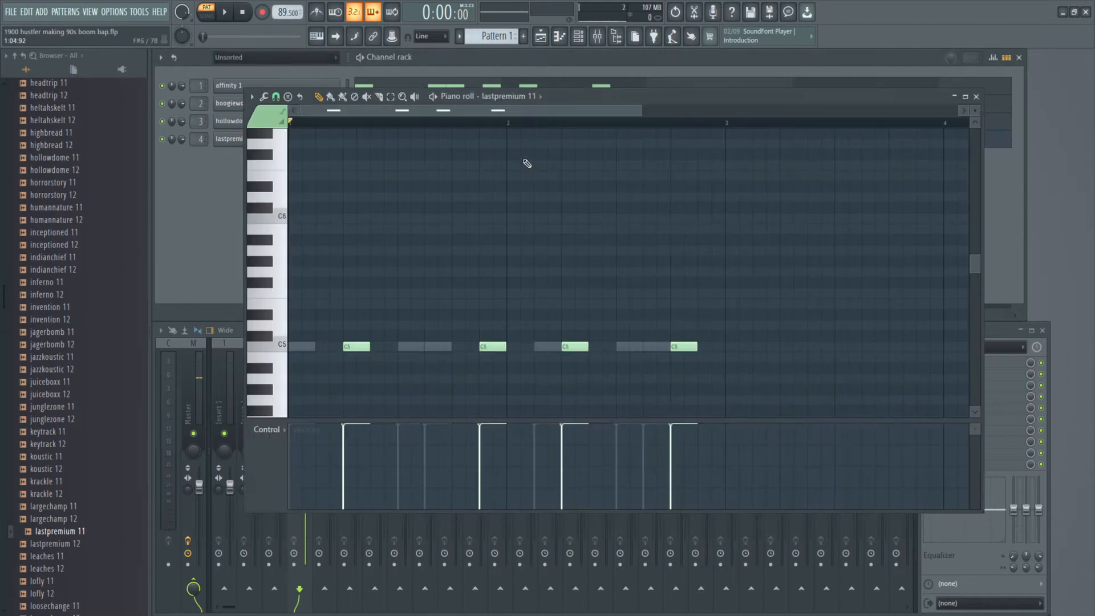
pyautogui.press('space')
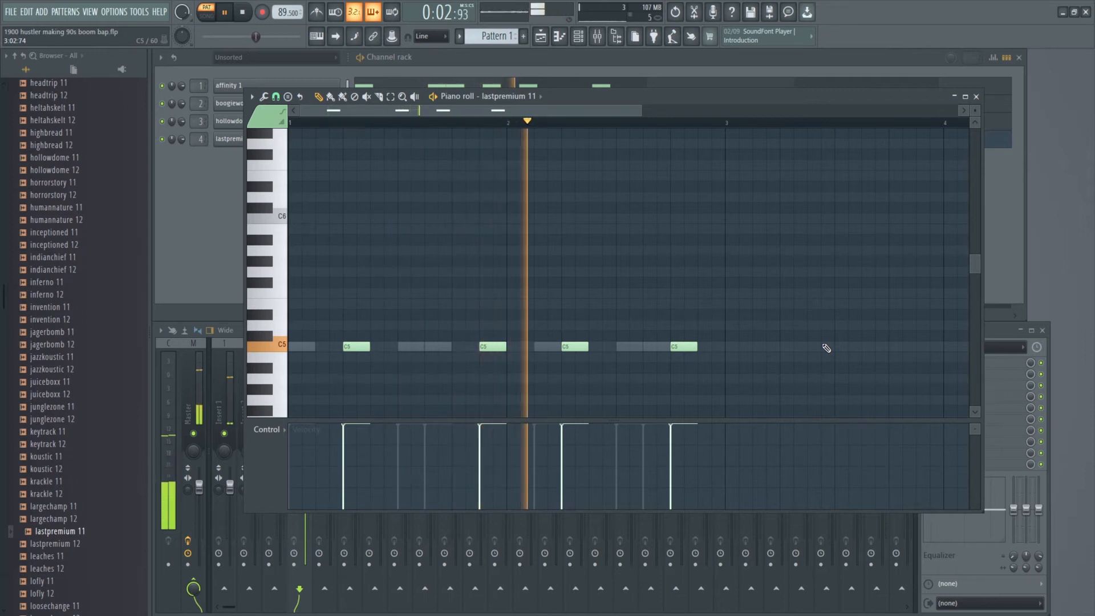
pyautogui.press('space')
pyautogui.click(976, 97)
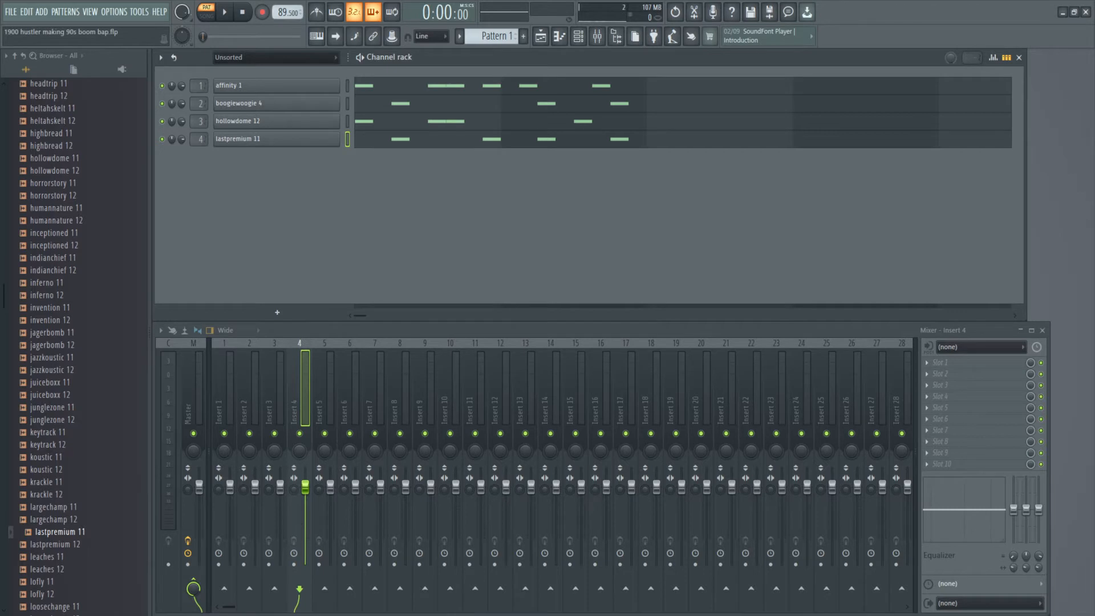
pyautogui.click(227, 19)
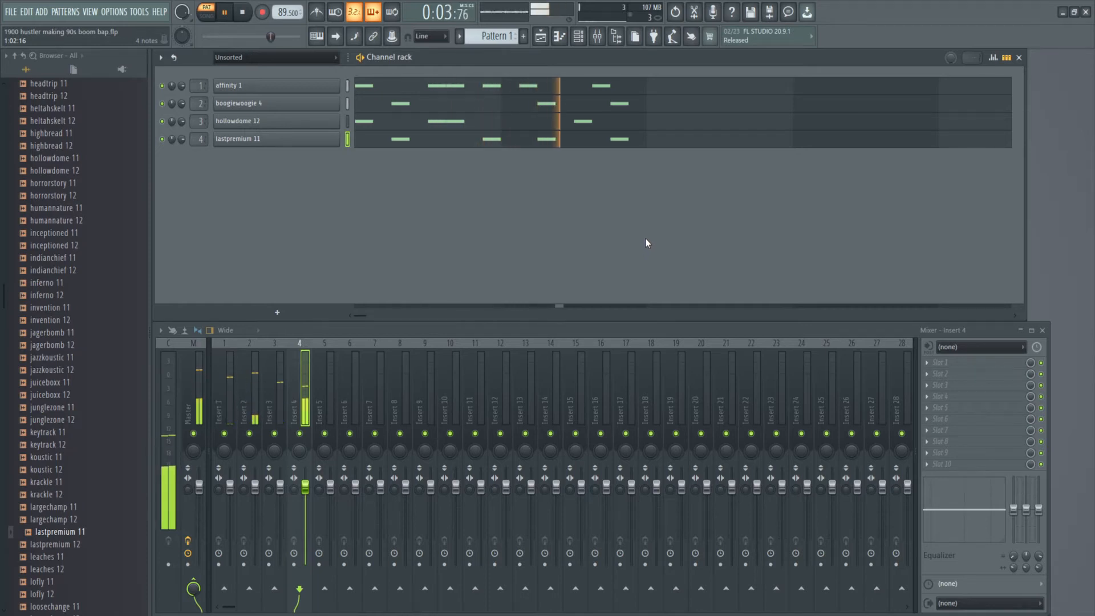
pyautogui.press('space')
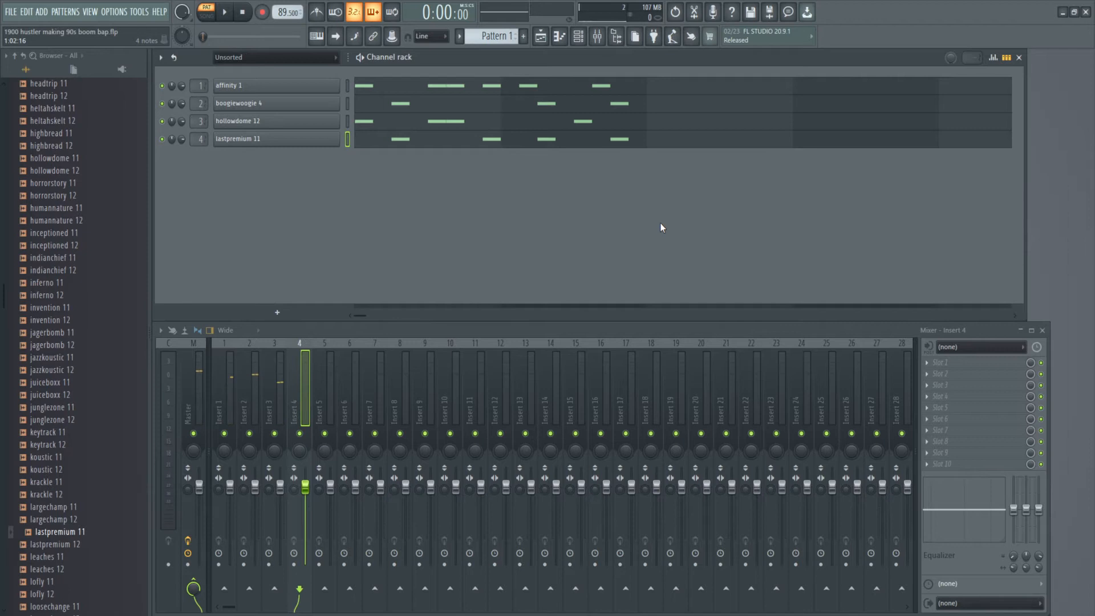
# Step: Collapse the Hats Open folder and open Hats Closed in FL Studio SAMPLE PACK DW
pyautogui.scroll(15, 84, 313)
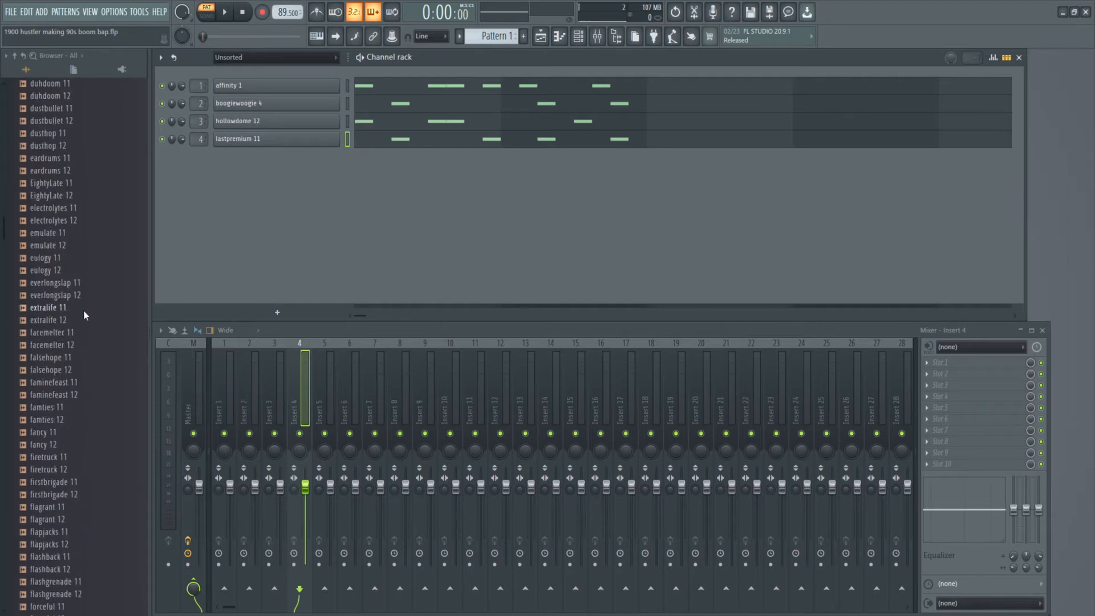
pyautogui.scroll(10, 83, 313)
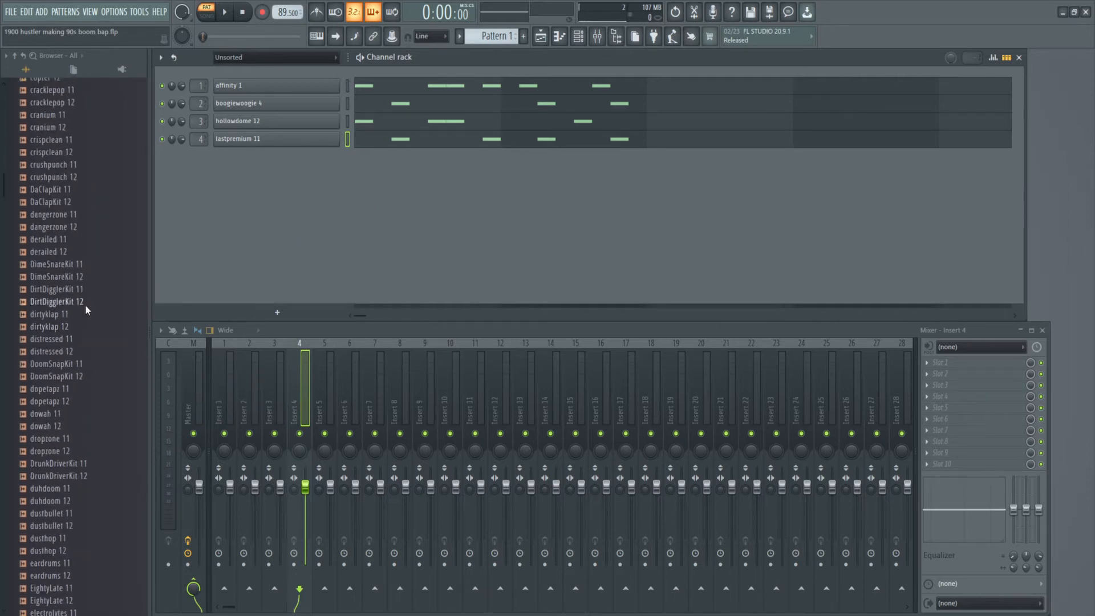
pyautogui.scroll(10, 88, 297)
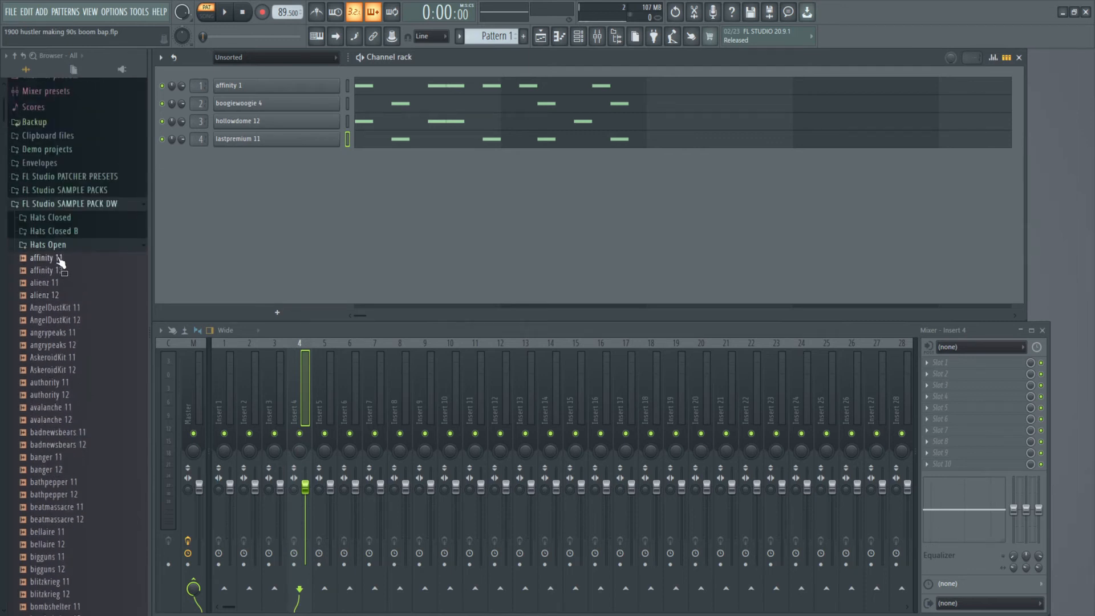
pyautogui.click(60, 251)
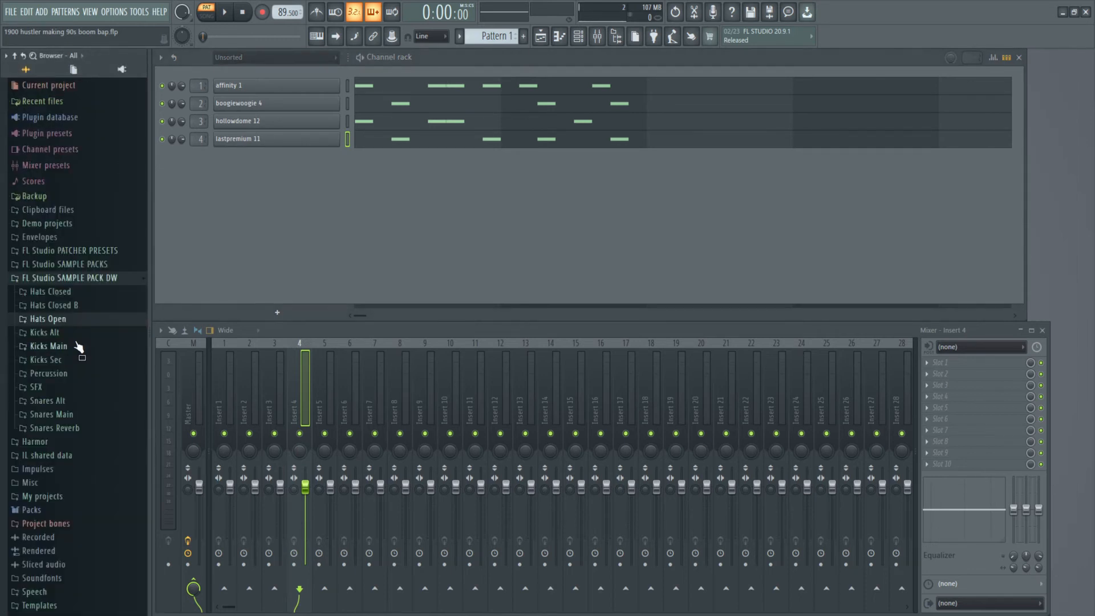
pyautogui.click(81, 291)
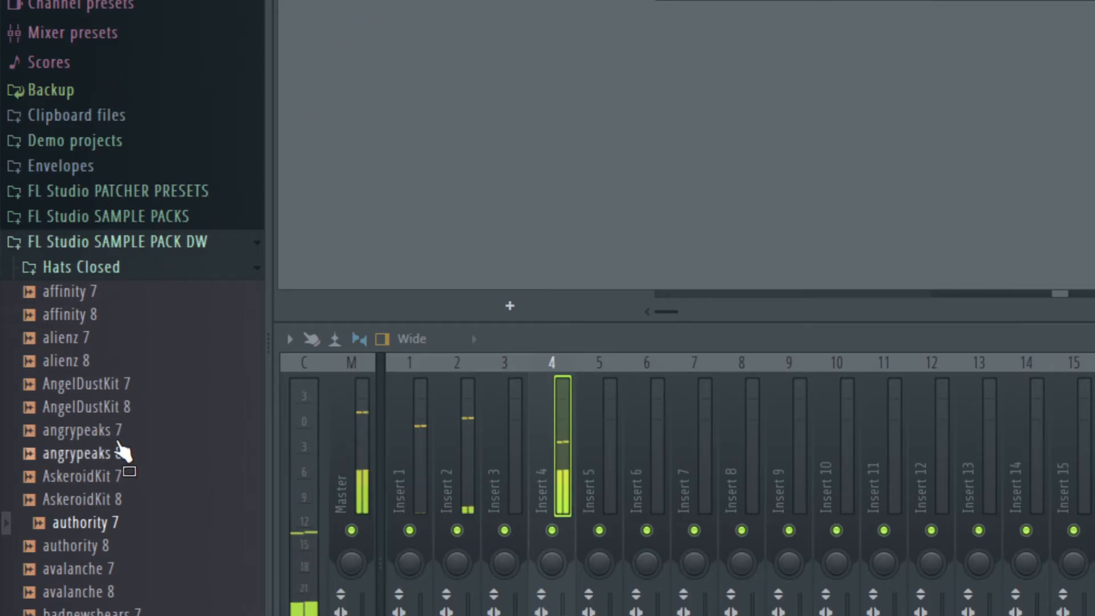
# Step: Audition closed hat samples such as AngelDustKit 8 and AskeroidKit 8 against the playing drum pattern
pyautogui.click(117, 436)
pyautogui.click(125, 408)
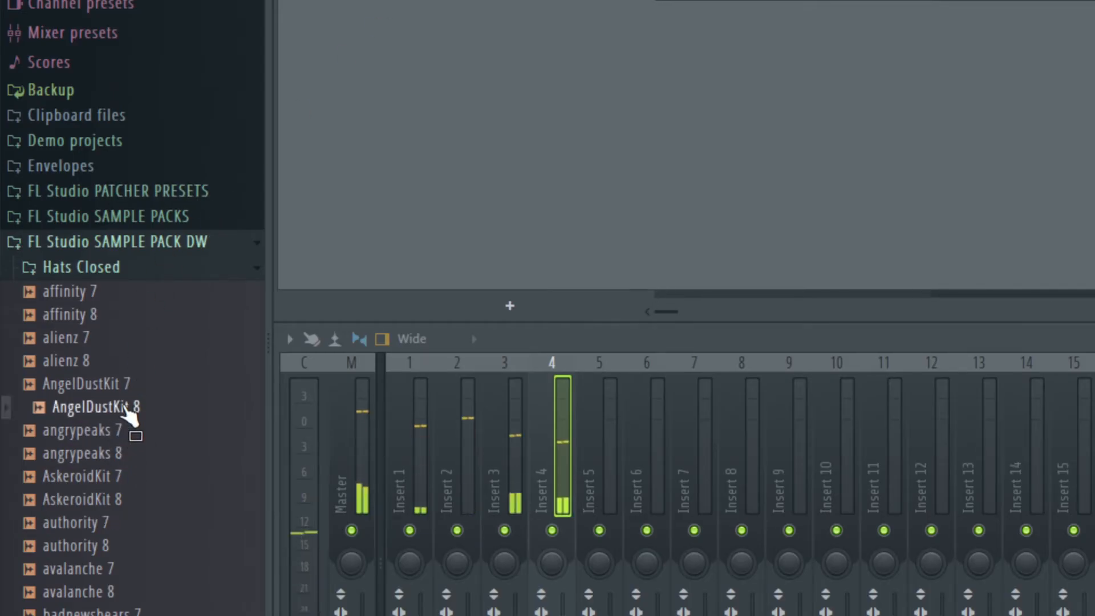
pyautogui.click(97, 388)
pyautogui.click(138, 479)
pyautogui.click(135, 501)
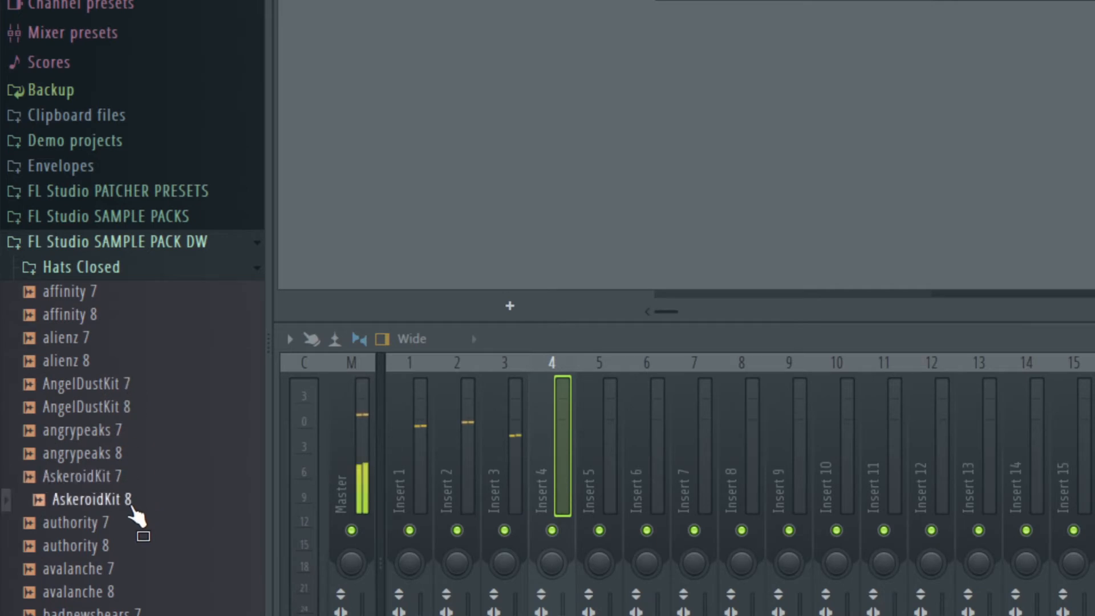
pyautogui.click(139, 546)
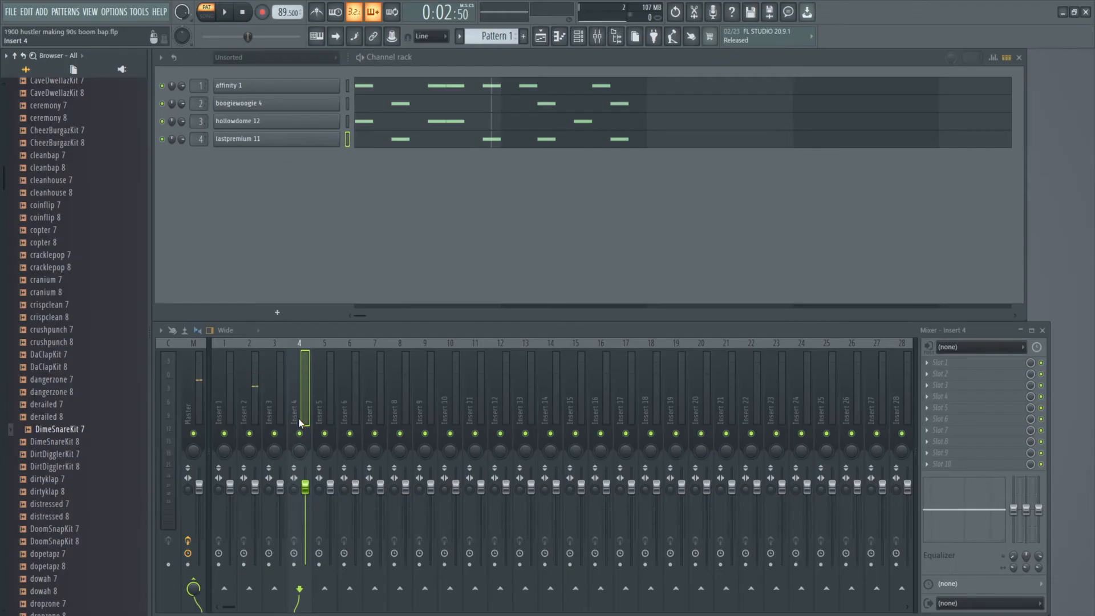
# Step: Pan Insert 3 left and Insert 4 24% right, lower both volumes, and play the pattern
pyautogui.moveTo(274, 452); pyautogui.dragTo(299, 449)
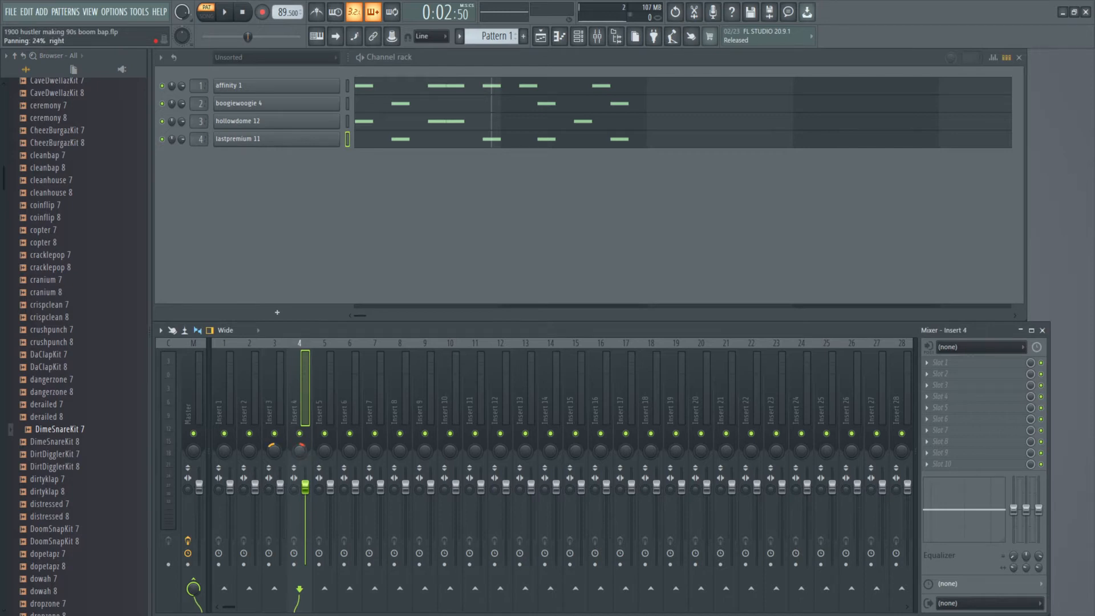
pyautogui.moveTo(280, 485); pyautogui.dragTo(305, 507)
pyautogui.press('space')
pyautogui.press('space')
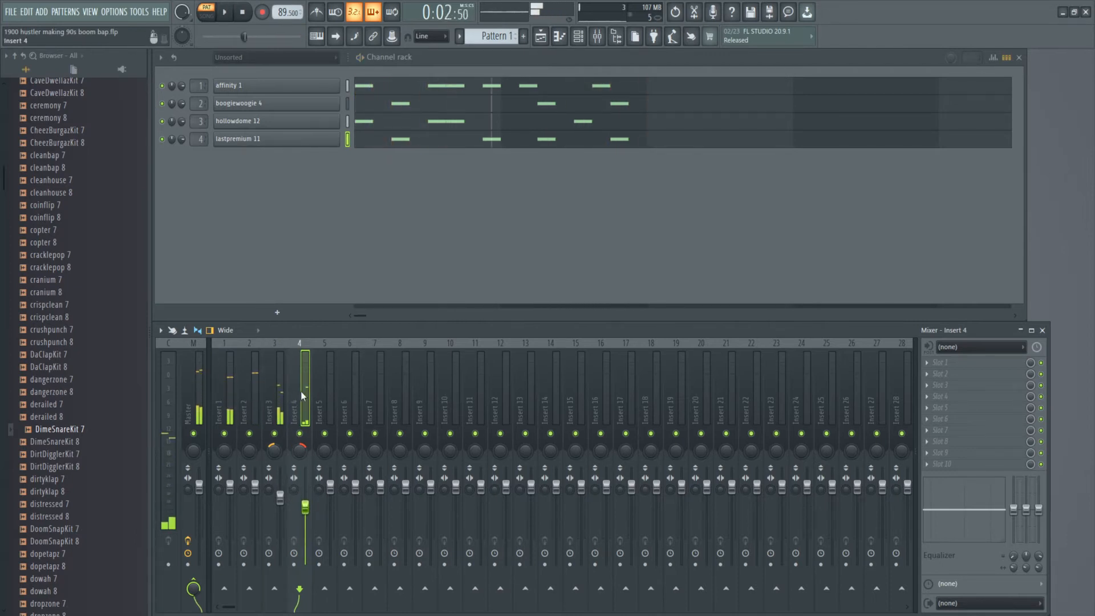
# Step: Add Fruity Parametric EQ 2 to Insert 4 and cut its low frequencies with band 1
pyautogui.click(939, 368)
pyautogui.click(678, 488)
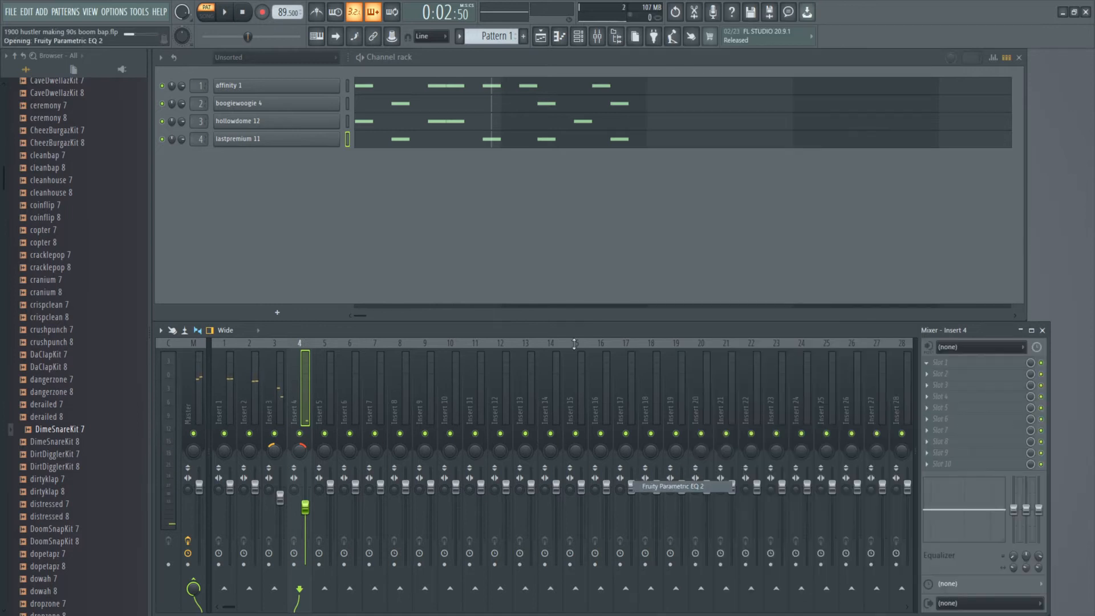
pyautogui.press('space')
pyautogui.moveTo(240, 241); pyautogui.dragTo(354, 313)
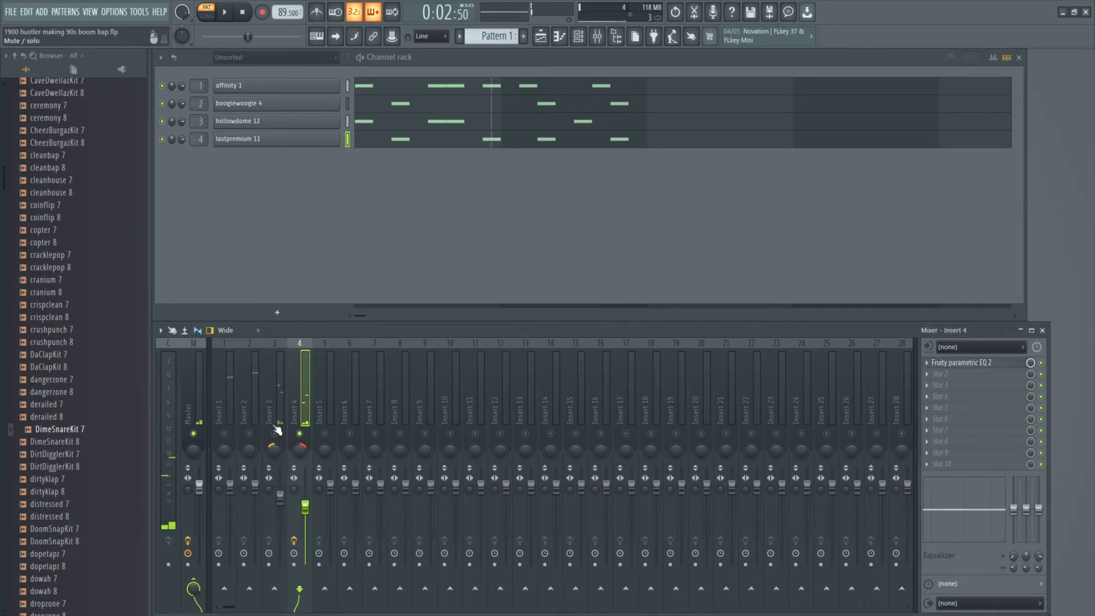
# Step: Solo Insert 3, add Fruity Parametric EQ 2 to cut its lows with band 1, and restore the other mixer tracks
pyautogui.rightClick(275, 433)
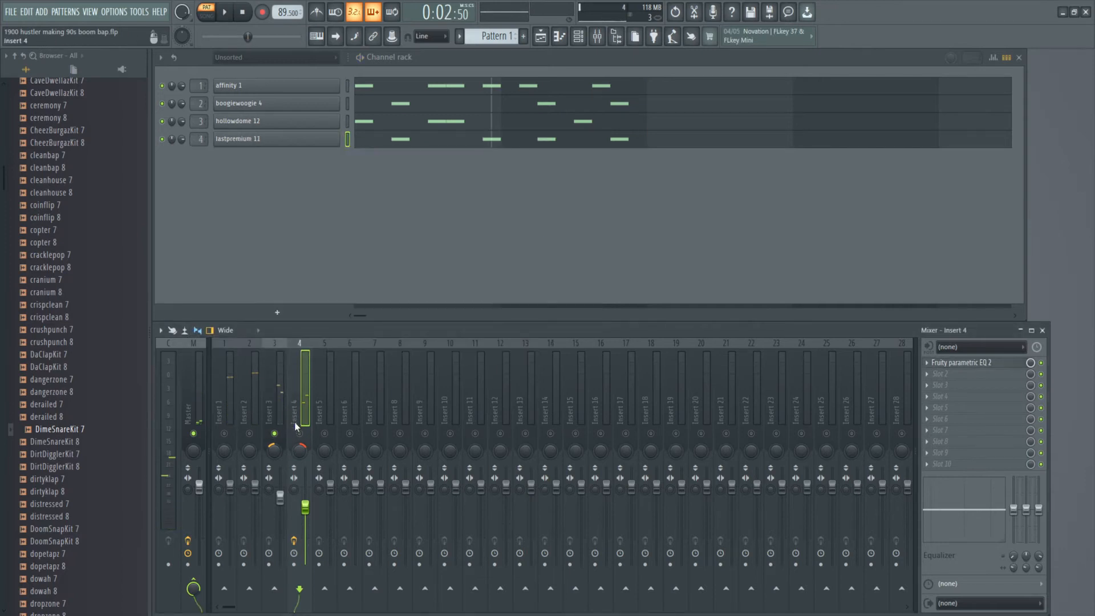
pyautogui.press('Left')
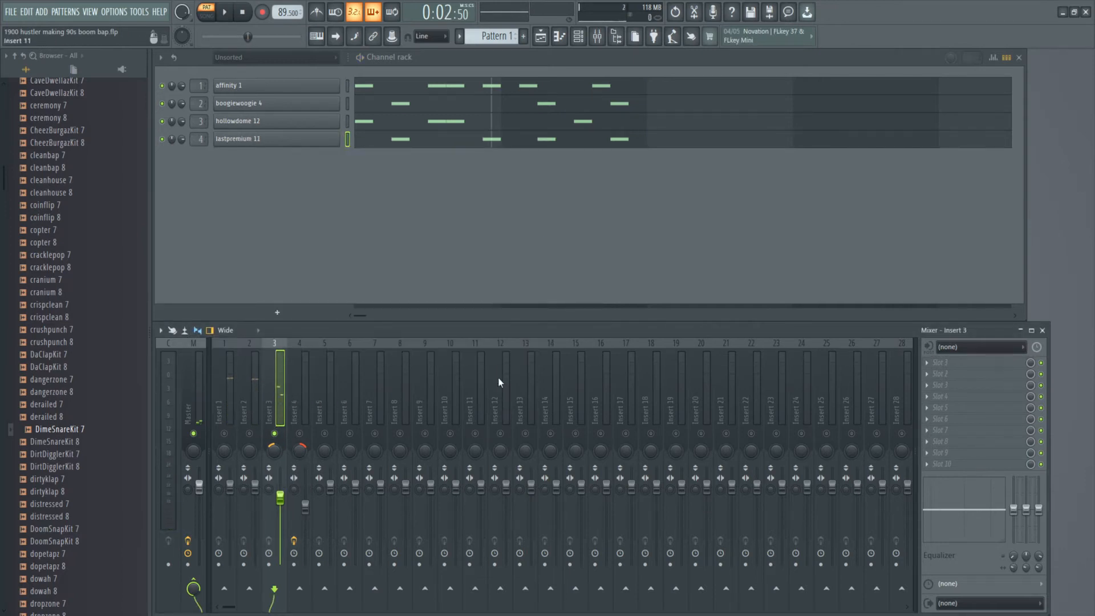
pyautogui.click(936, 368)
pyautogui.click(672, 488)
pyautogui.press('space')
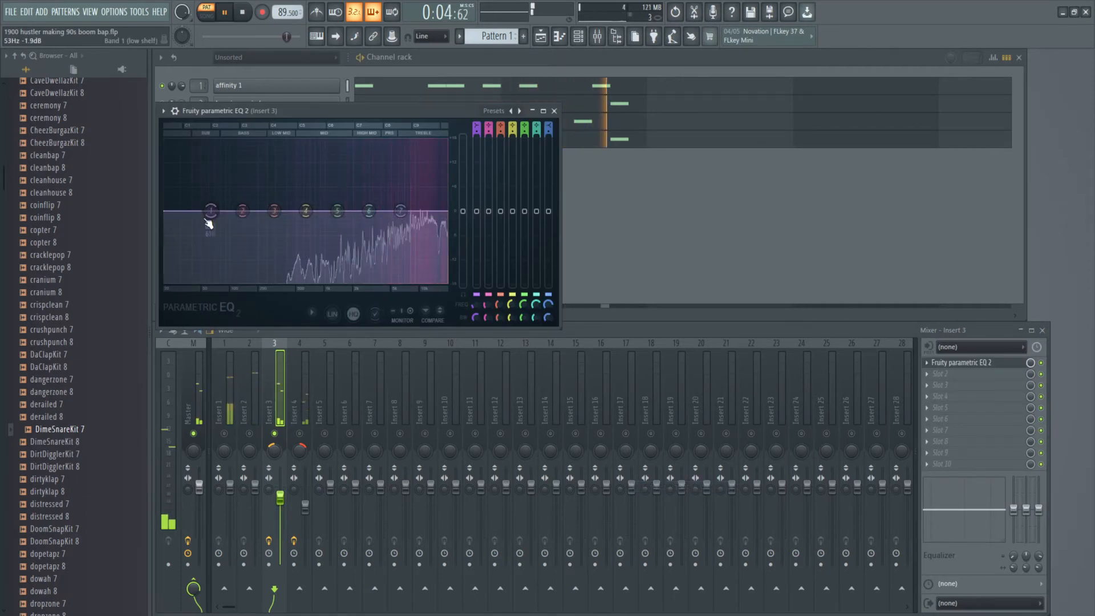
pyautogui.moveTo(208, 227); pyautogui.dragTo(334, 285)
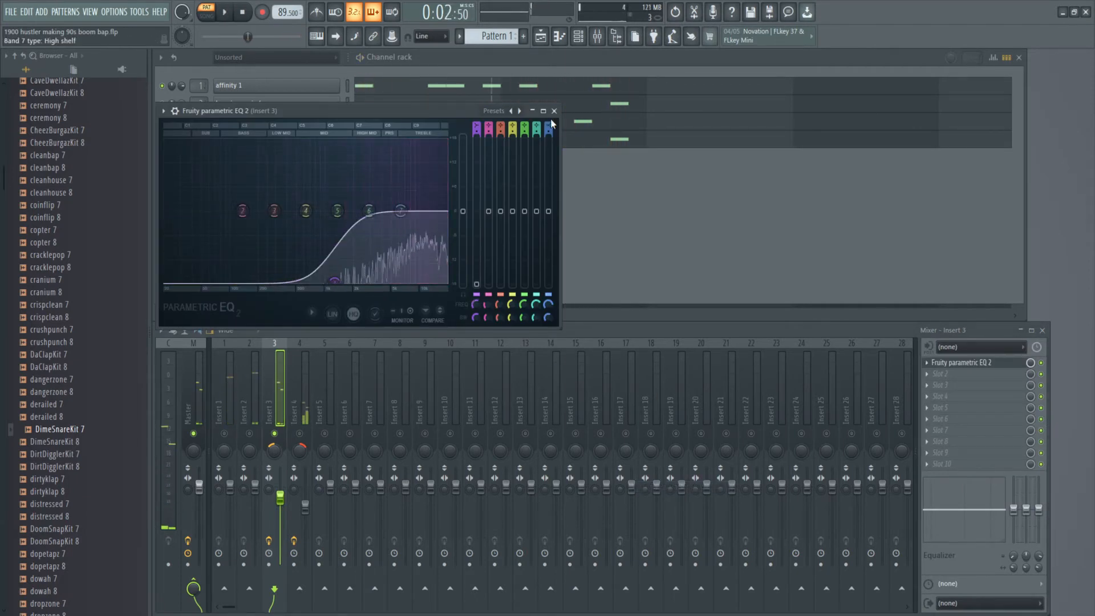
pyautogui.click(554, 112)
pyautogui.rightClick(275, 434)
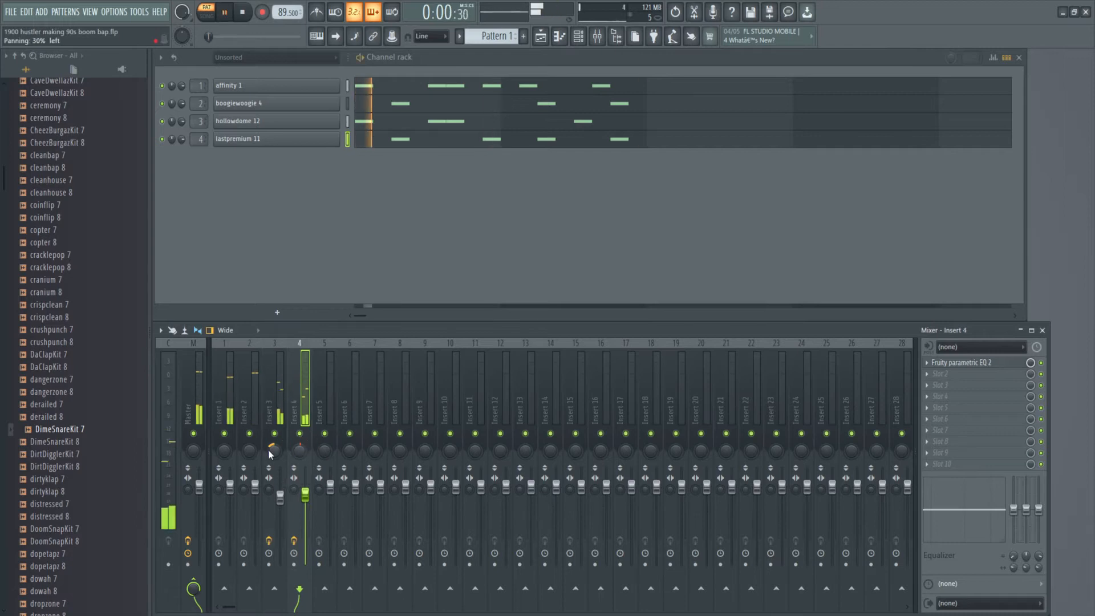
# Step: Bring the panning of Inserts 3 and 4 closer to centre while the pattern plays, then stop playback
pyautogui.moveTo(268, 449); pyautogui.dragTo(268, 435)
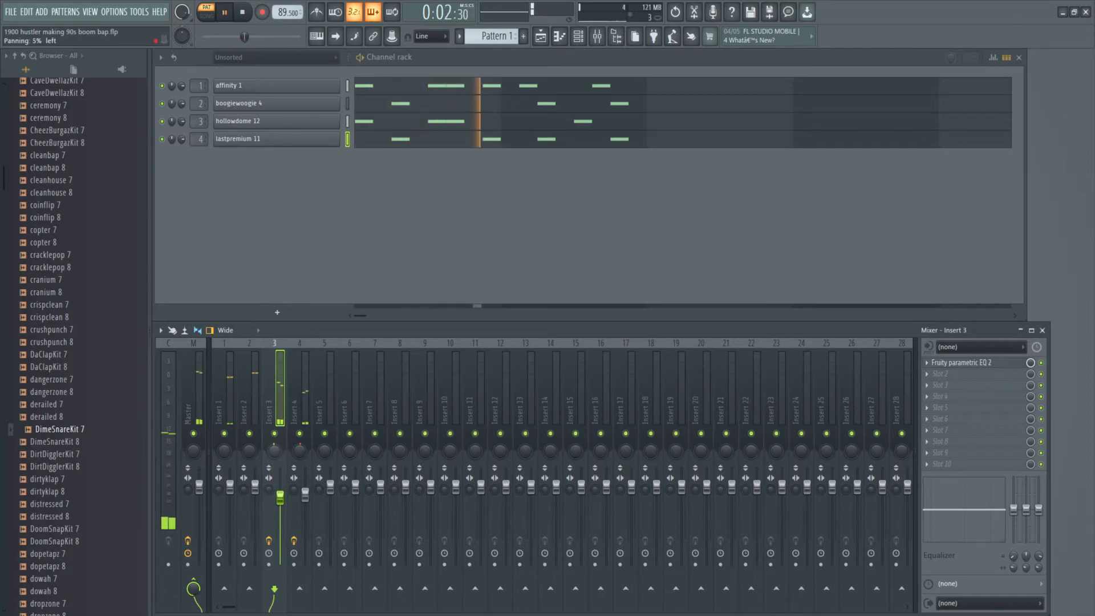
pyautogui.click(296, 454)
pyautogui.moveTo(275, 444); pyautogui.dragTo(274, 448)
pyautogui.press('space')
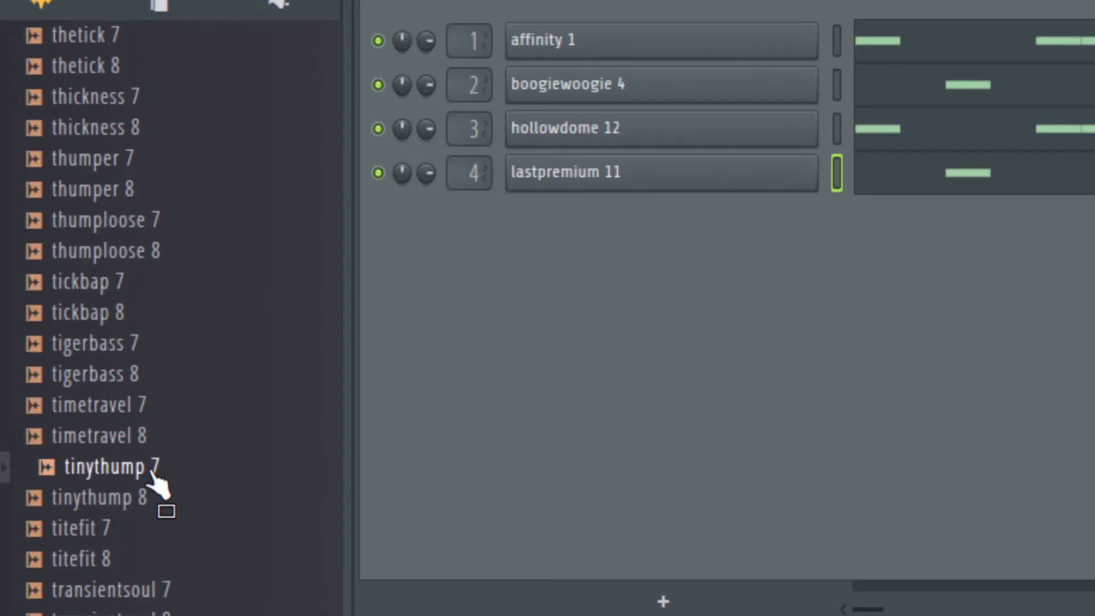
# Step: Add tinythump 7 from Hats Closed as a new channel and route it to mixer track 5
pyautogui.moveTo(137, 485); pyautogui.dragTo(604, 271)
pyautogui.scroll(4, 467, 218)
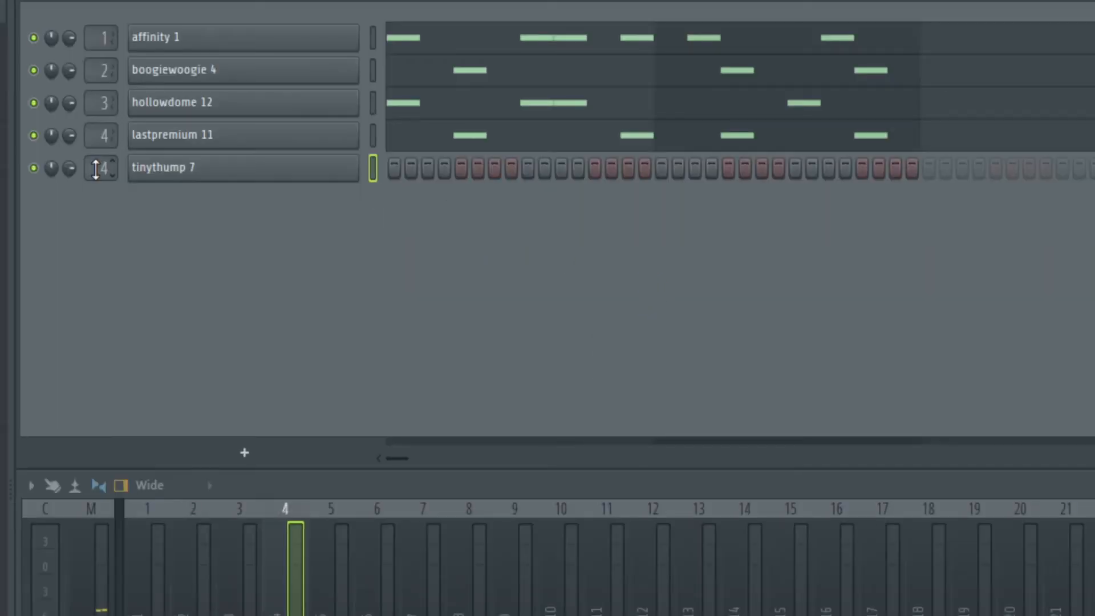
pyautogui.scroll(1, 96, 169)
# Step: Select all five channels and route them to consecutive mixer tracks starting from Insert 1
pyautogui.moveTo(374, 38); pyautogui.dragTo(375, 179)
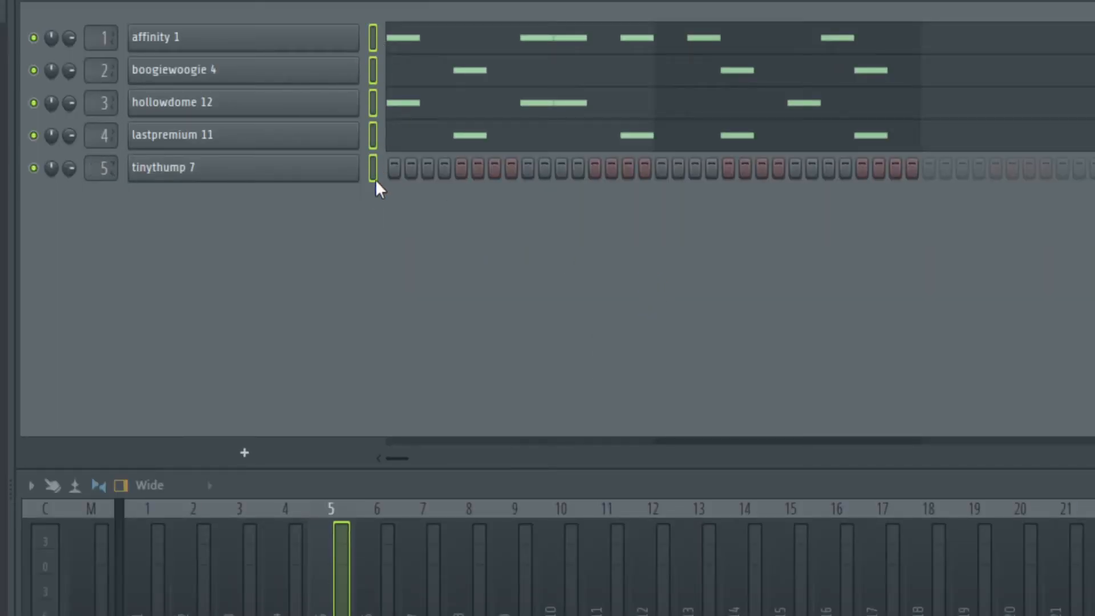
pyautogui.click(152, 594)
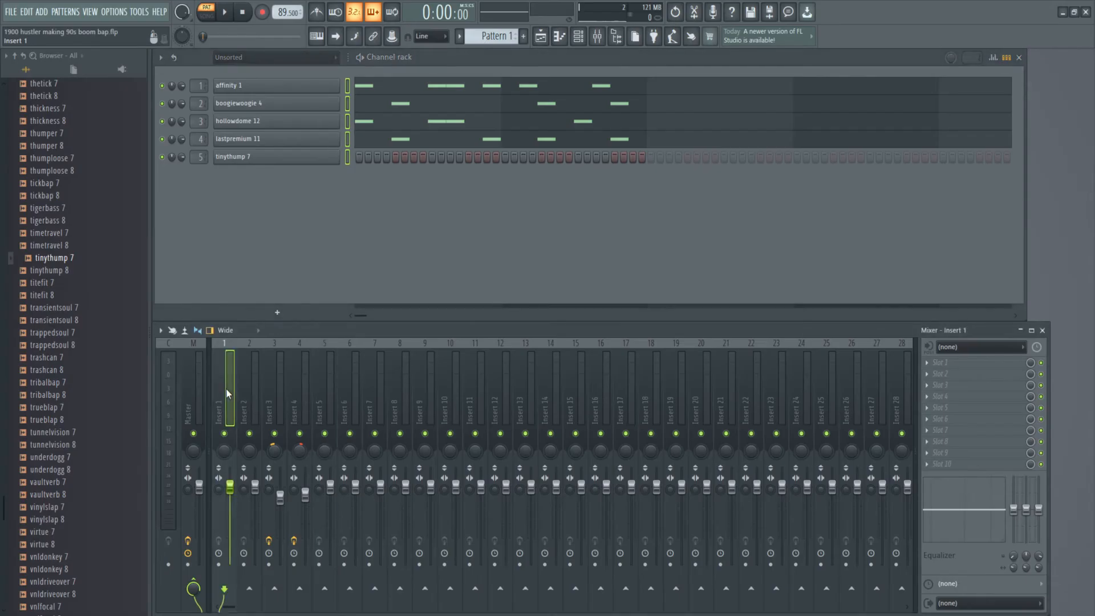
pyautogui.rightClick(152, 594)
pyautogui.moveTo(308, 393)
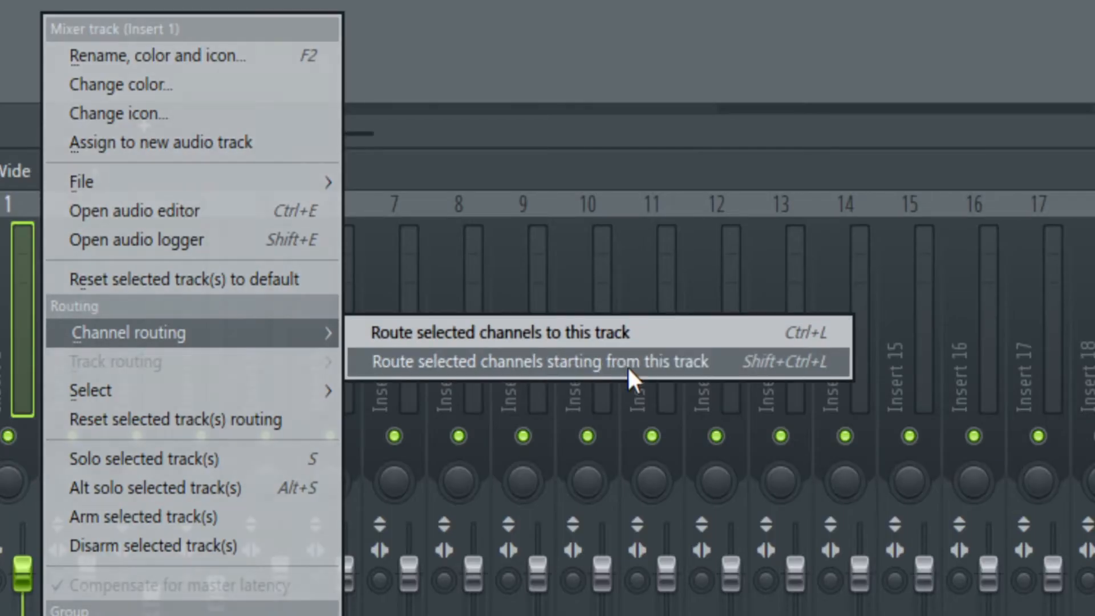
pyautogui.click(628, 369)
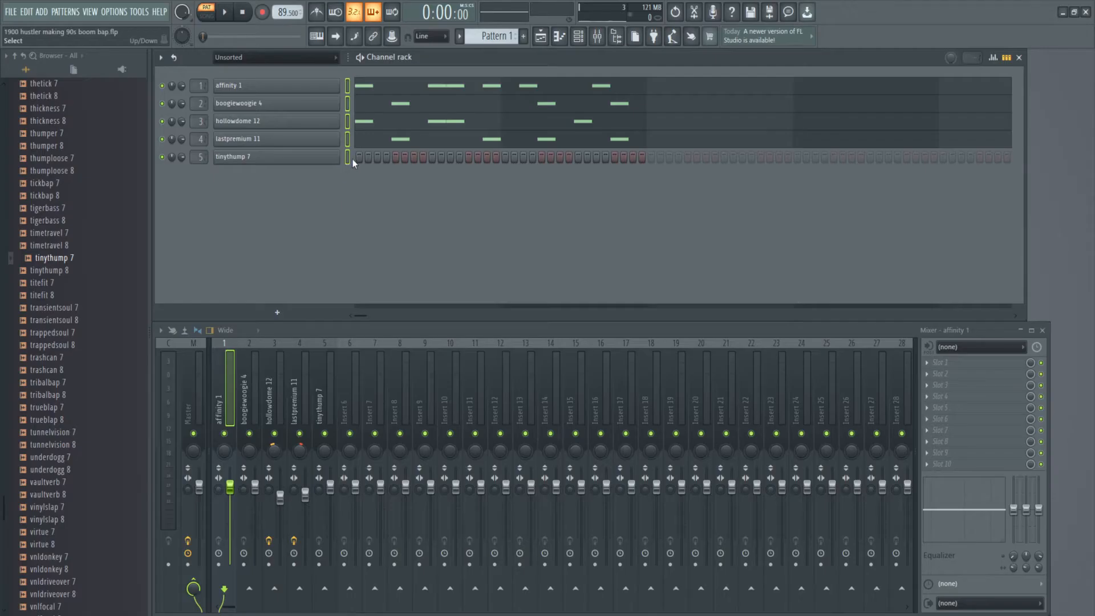
# Step: Fill two bars of tinythump 7 with C5 notes on every beat, splitting the final beat into four short notes
pyautogui.click(349, 159)
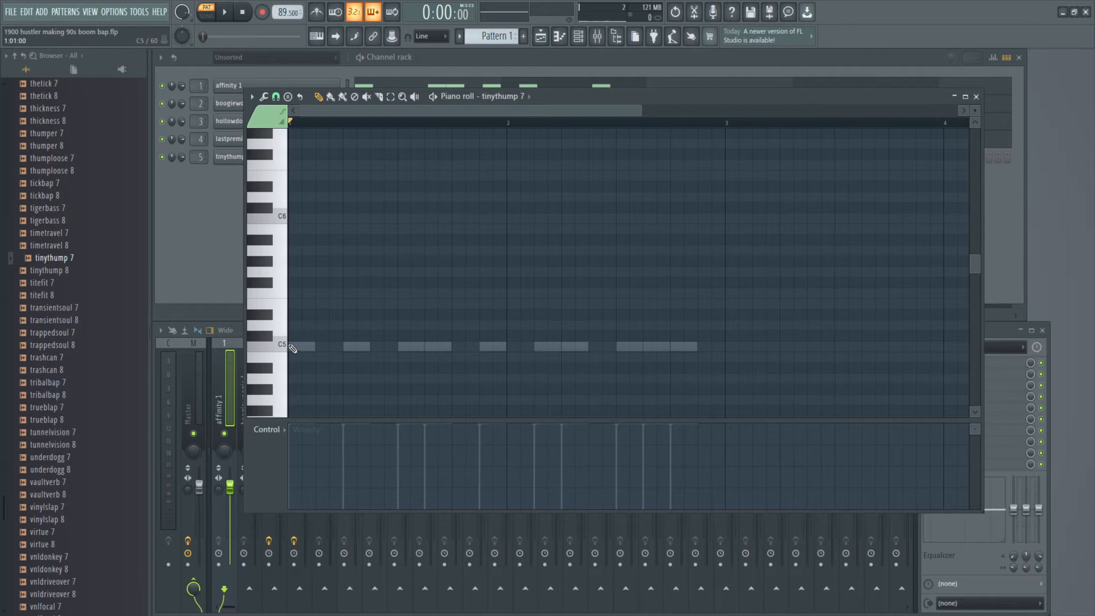
pyautogui.click(296, 346)
pyautogui.click(355, 346)
pyautogui.click(408, 347)
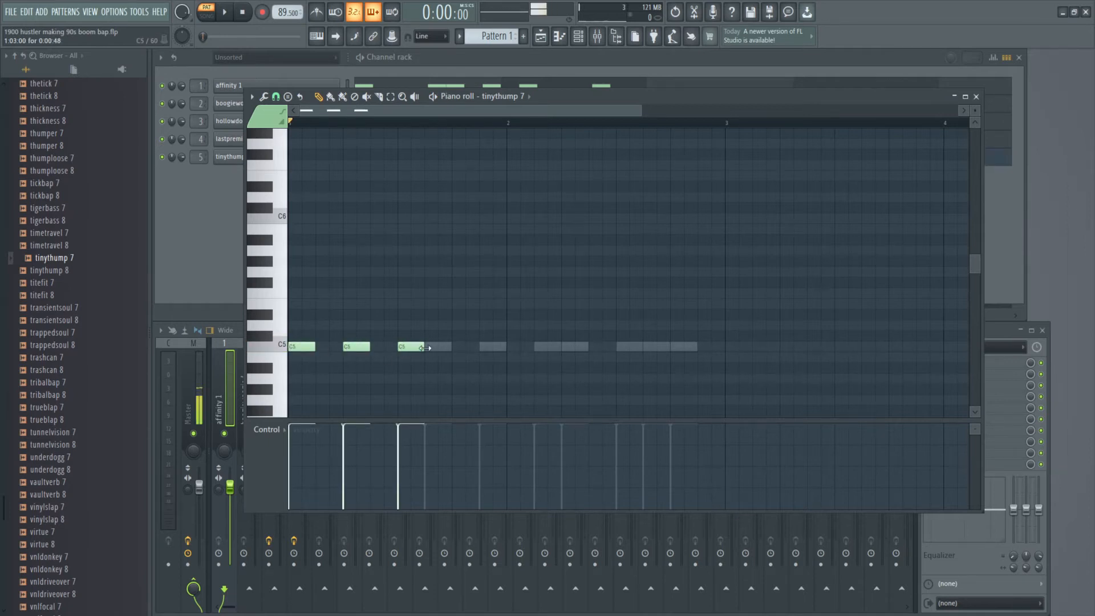
pyautogui.click(464, 348)
pyautogui.click(516, 347)
pyautogui.click(571, 347)
pyautogui.click(627, 348)
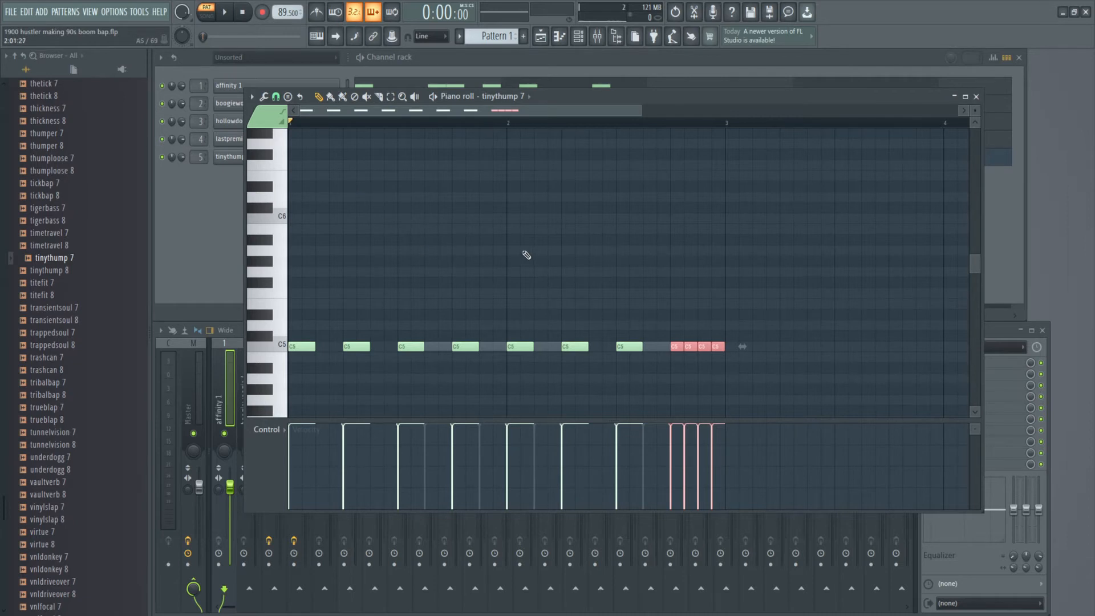
# Step: Play the pattern to check the tinythump 7 hats, close the piano roll, and play the full drum pattern
pyautogui.press('space')
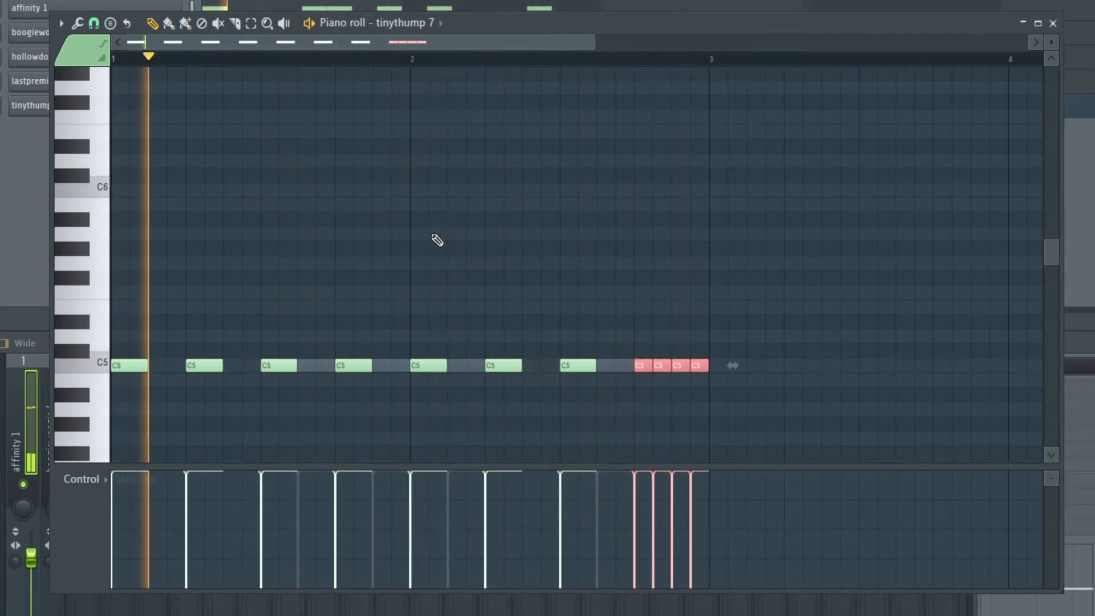
pyautogui.press('space')
pyautogui.click(1053, 23)
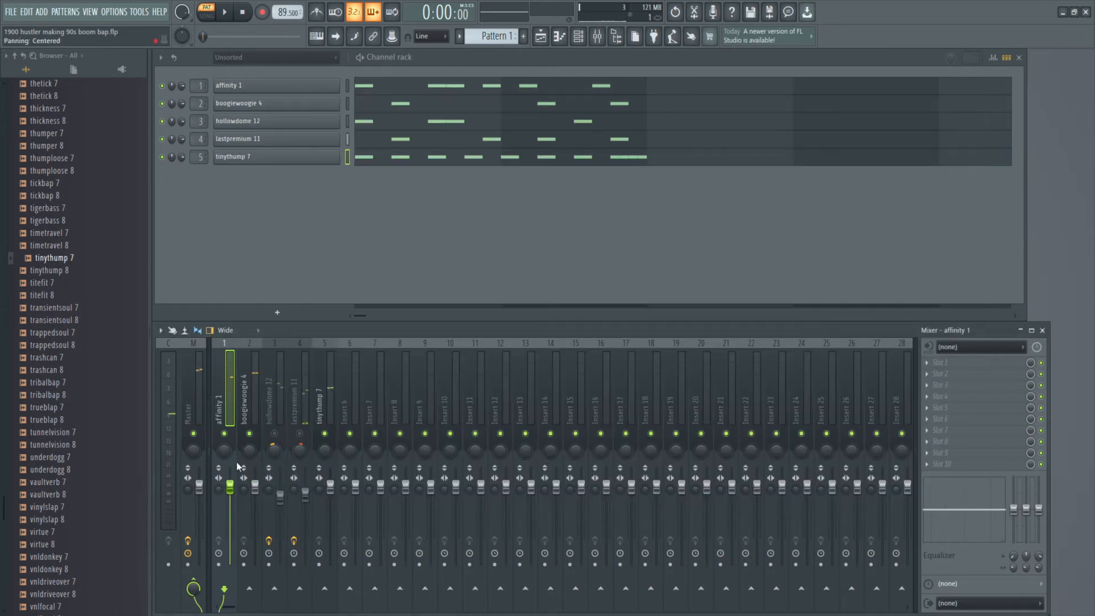
pyautogui.press('space')
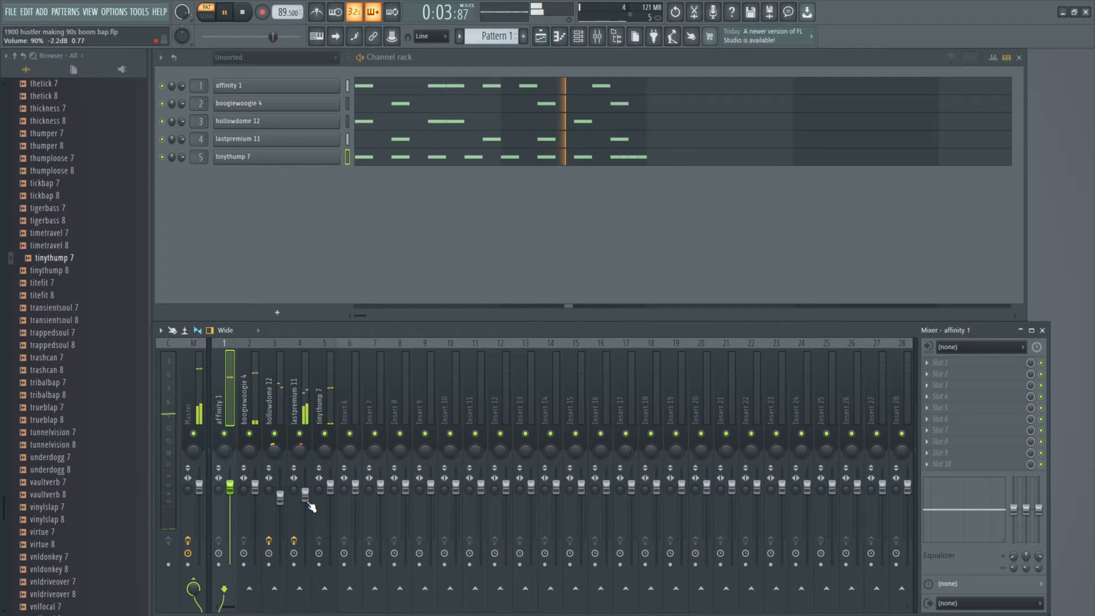
pyautogui.press('space')
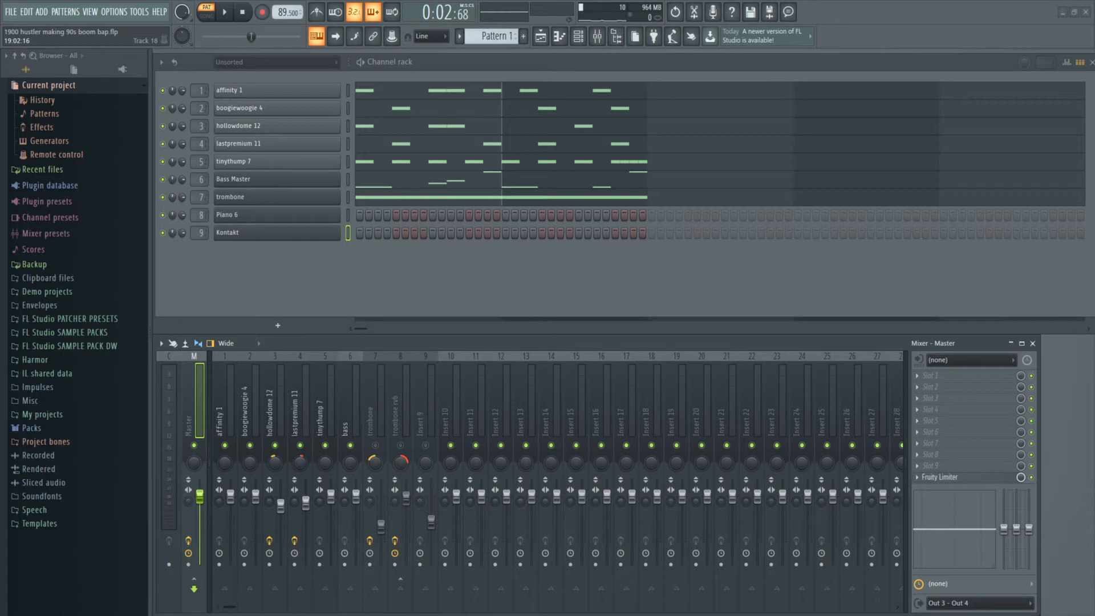
# Step: Open the Bass Master instrument to view its Discocaine preset settings, then close it
pyautogui.click(310, 183)
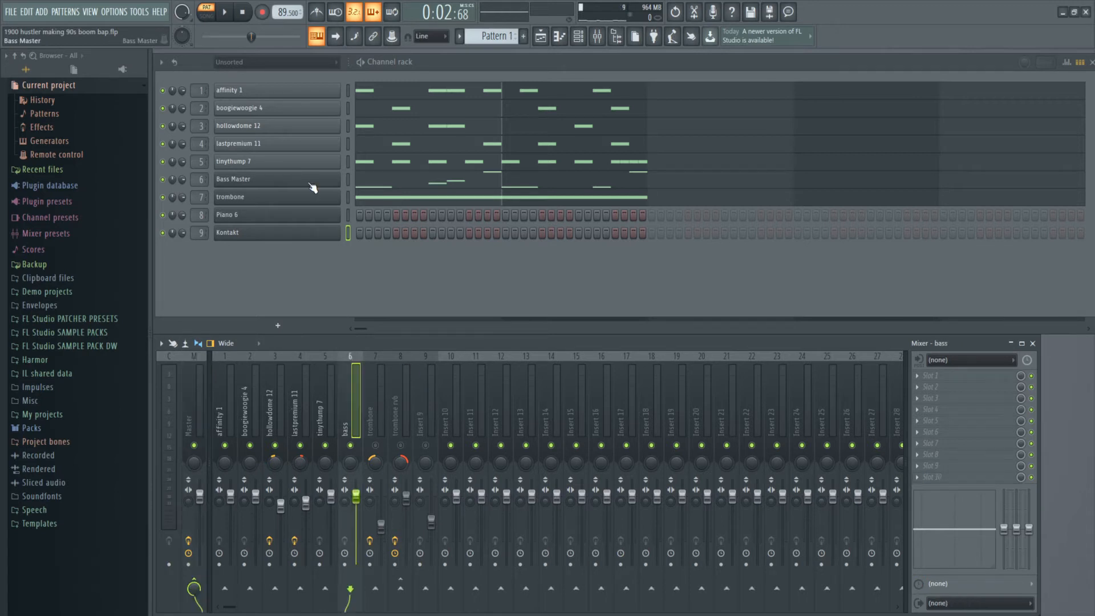
pyautogui.click(310, 184)
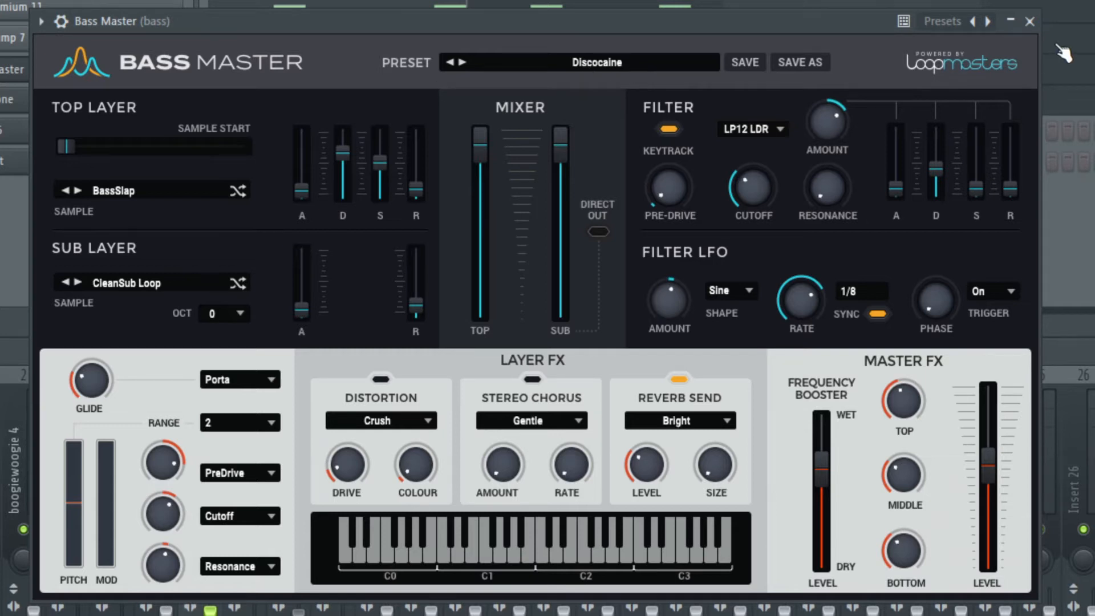
pyautogui.click(1030, 21)
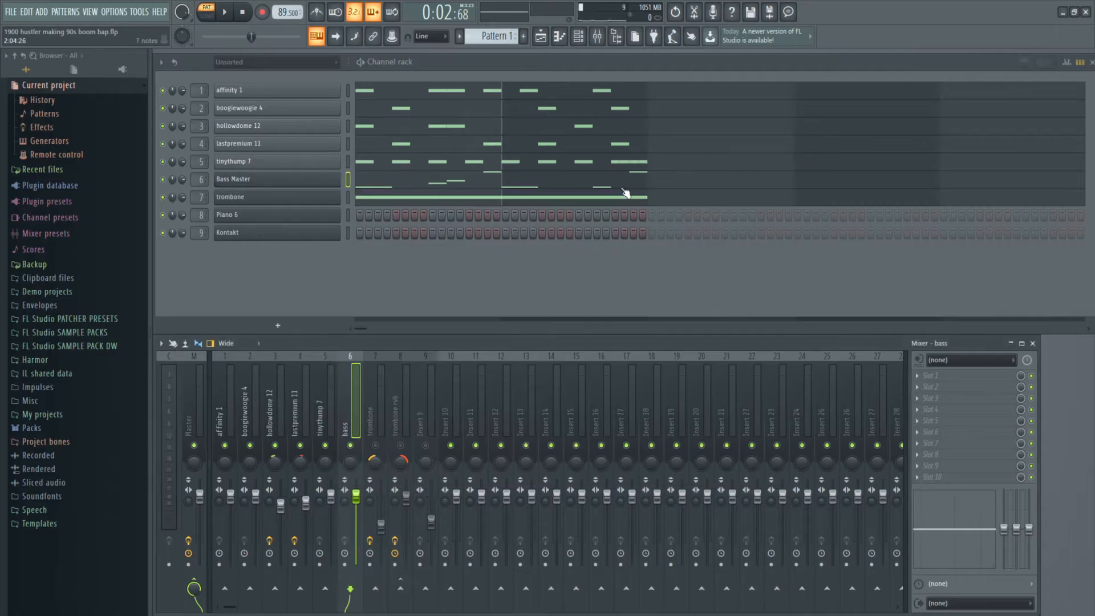
# Step: Examine the Bass Master notes in the piano roll, play the bass line from bar 1, and close the piano roll
pyautogui.click(426, 188)
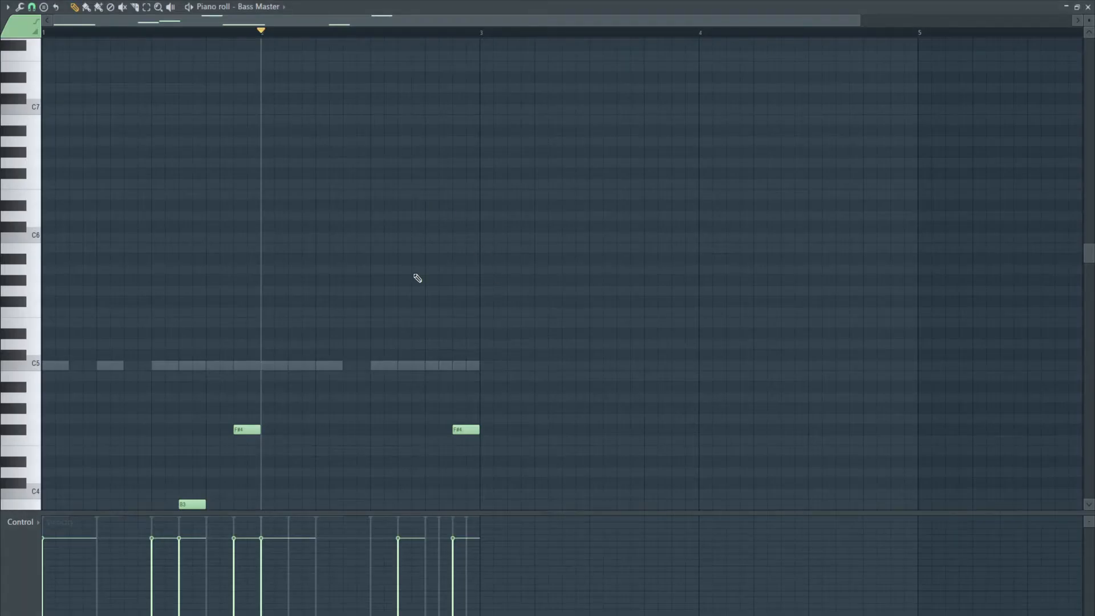
pyautogui.scroll(-5, 405, 271)
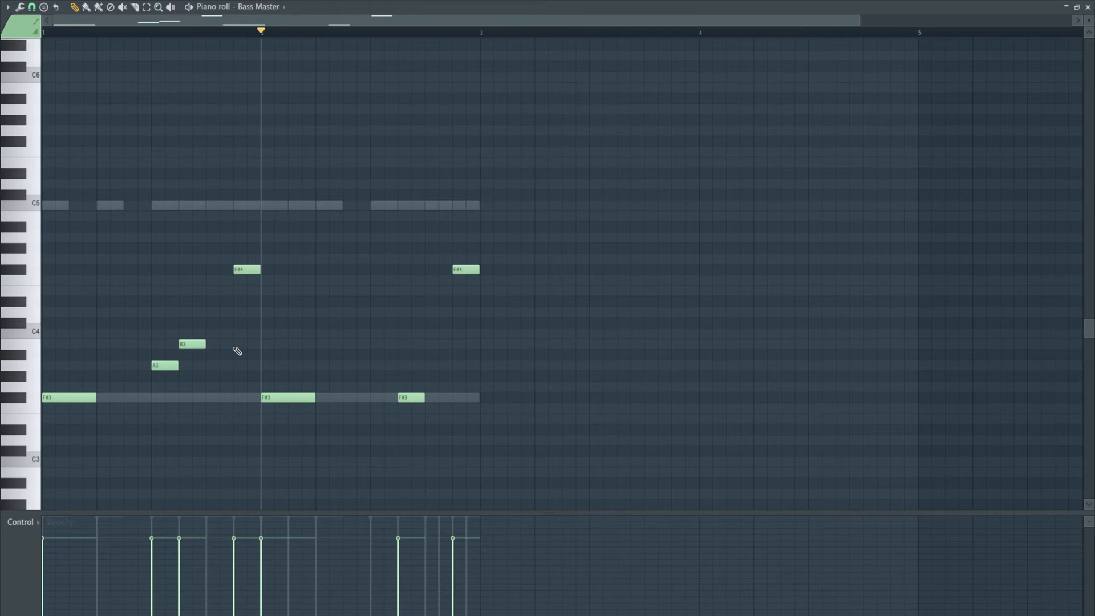
pyautogui.click(47, 33)
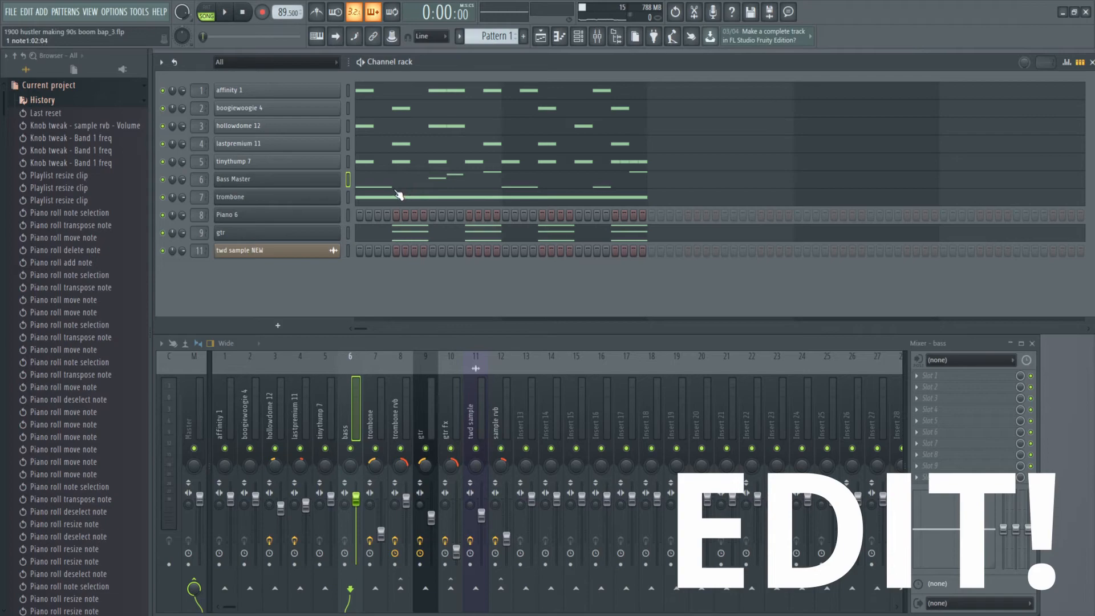
pyautogui.click(401, 188)
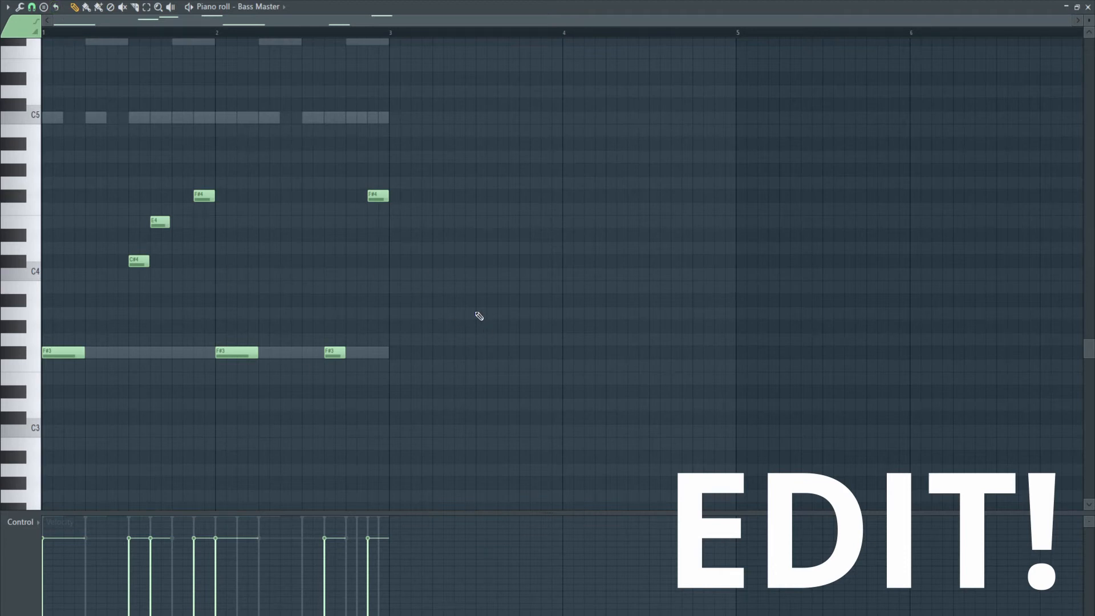
pyautogui.press('space')
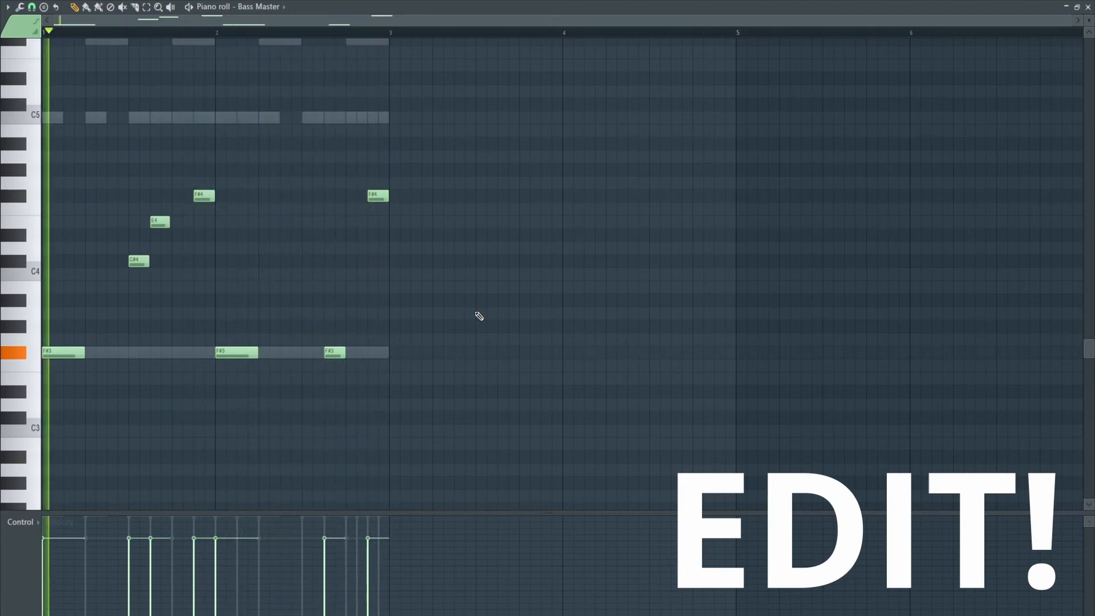
pyautogui.press('space')
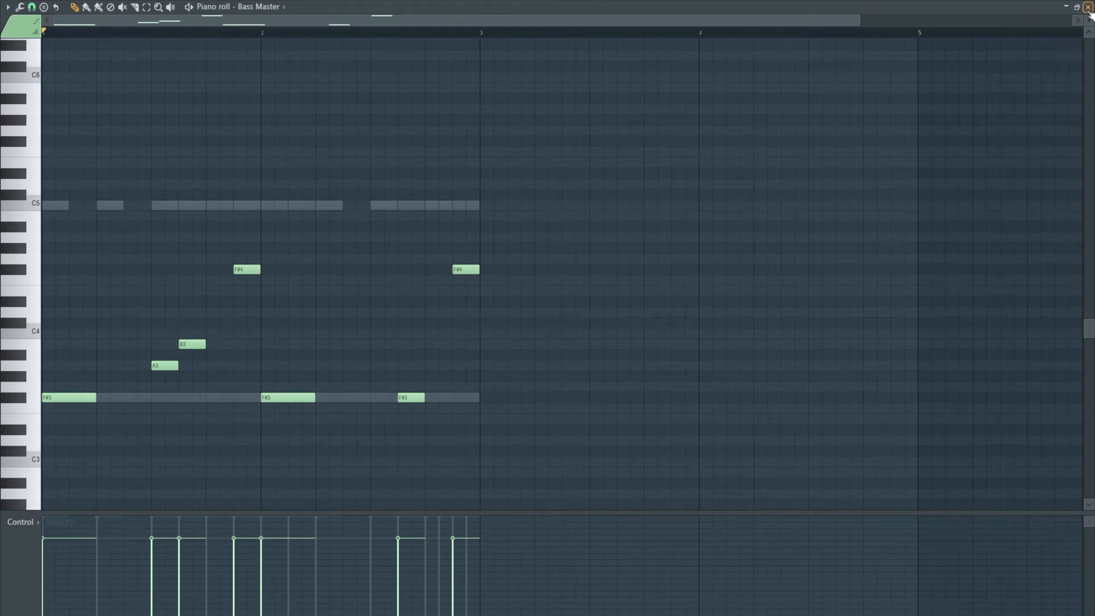
pyautogui.click(1087, 7)
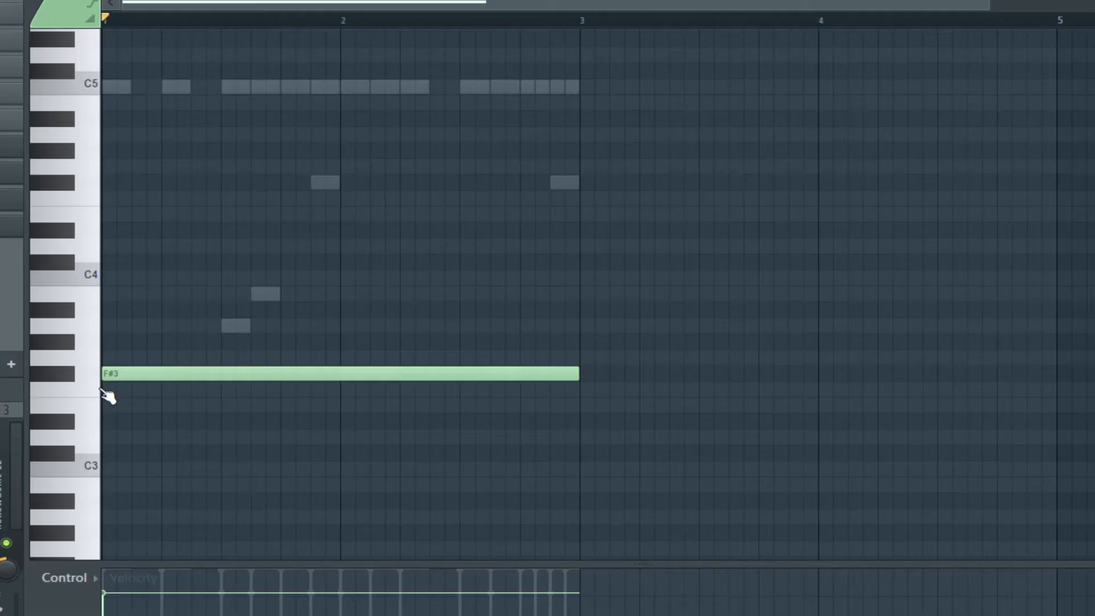
# Step: Preview the trombone's sustained F#3 note, play it with the pattern in its piano roll, and close the piano roll
pyautogui.click(51, 375)
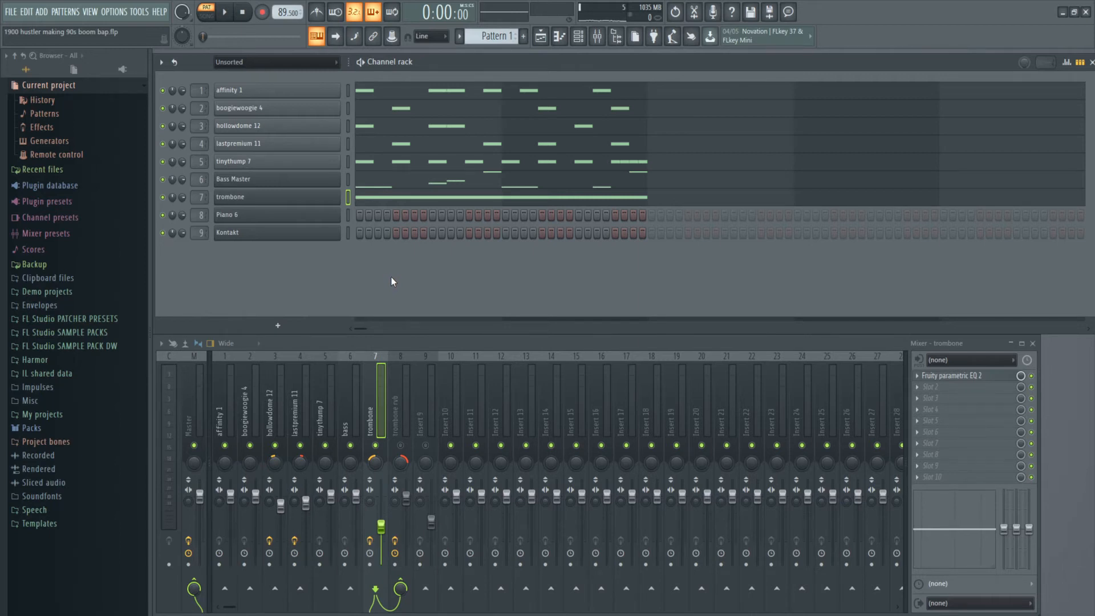
pyautogui.rightClick(357, 194)
pyautogui.click(371, 198)
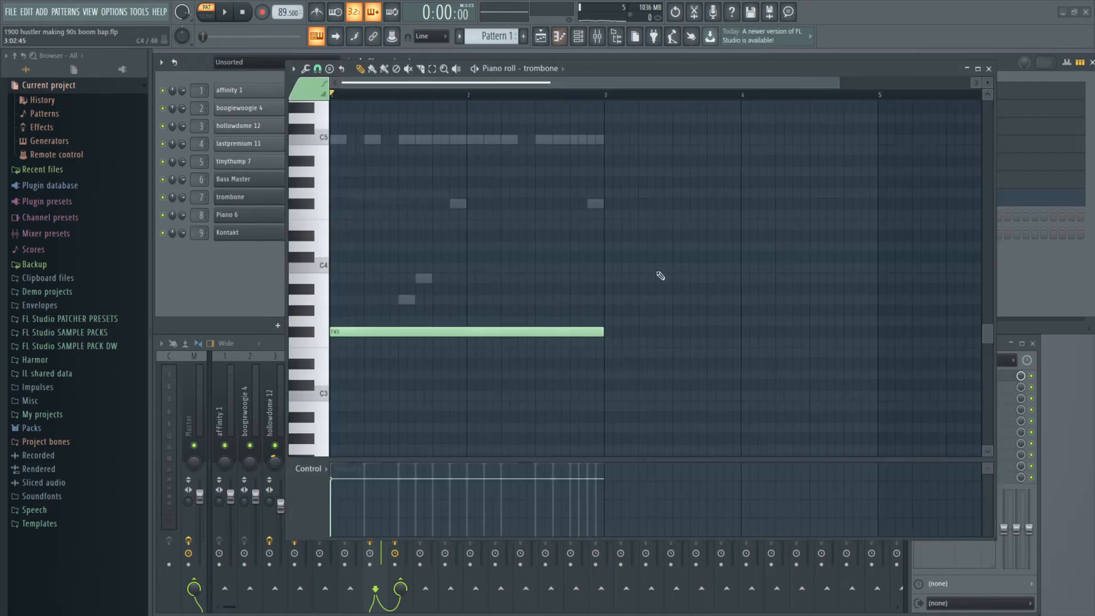
pyautogui.moveTo(680, 70); pyautogui.dragTo(654, 78)
pyautogui.press('space')
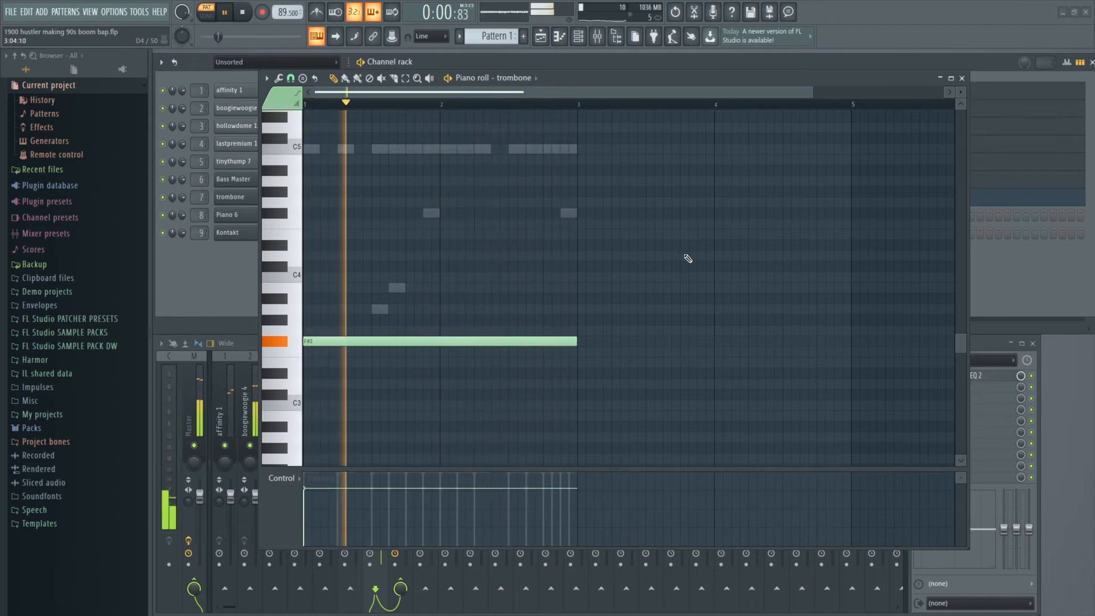
pyautogui.press('space')
pyautogui.click(962, 78)
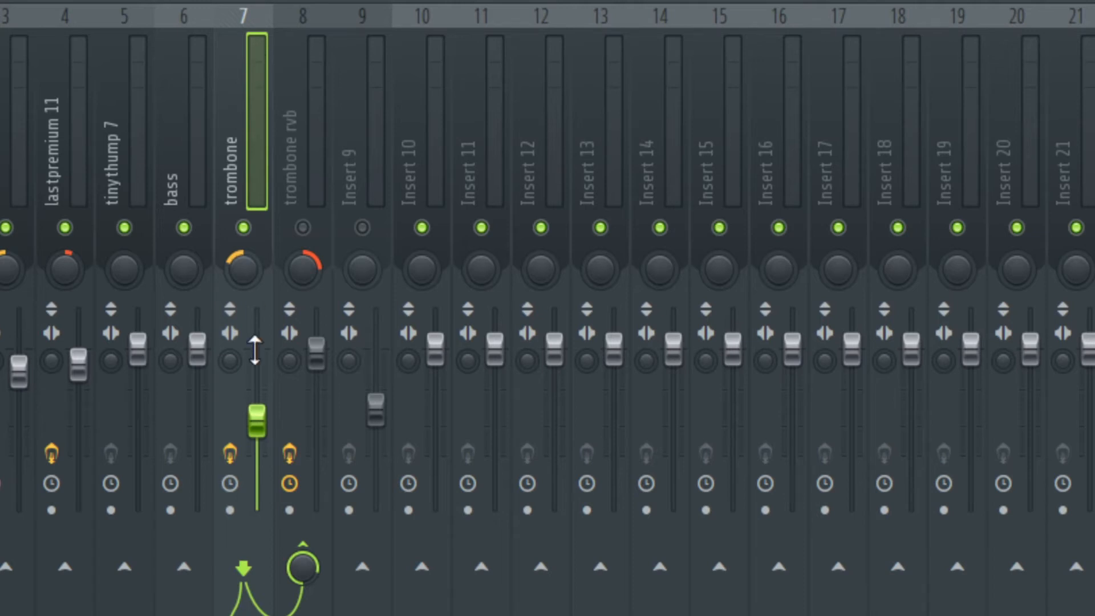
# Step: Enable the trombone rvb mixer track and review the Fruity Reeverb 2 settings on it
pyautogui.click(303, 545)
pyautogui.click(303, 567)
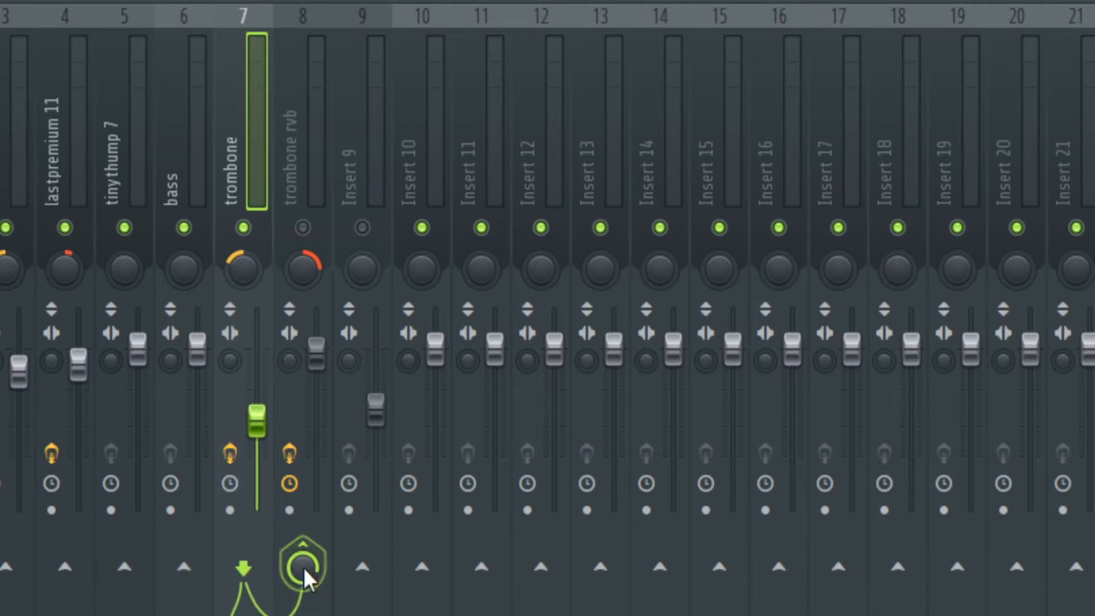
pyautogui.click(303, 228)
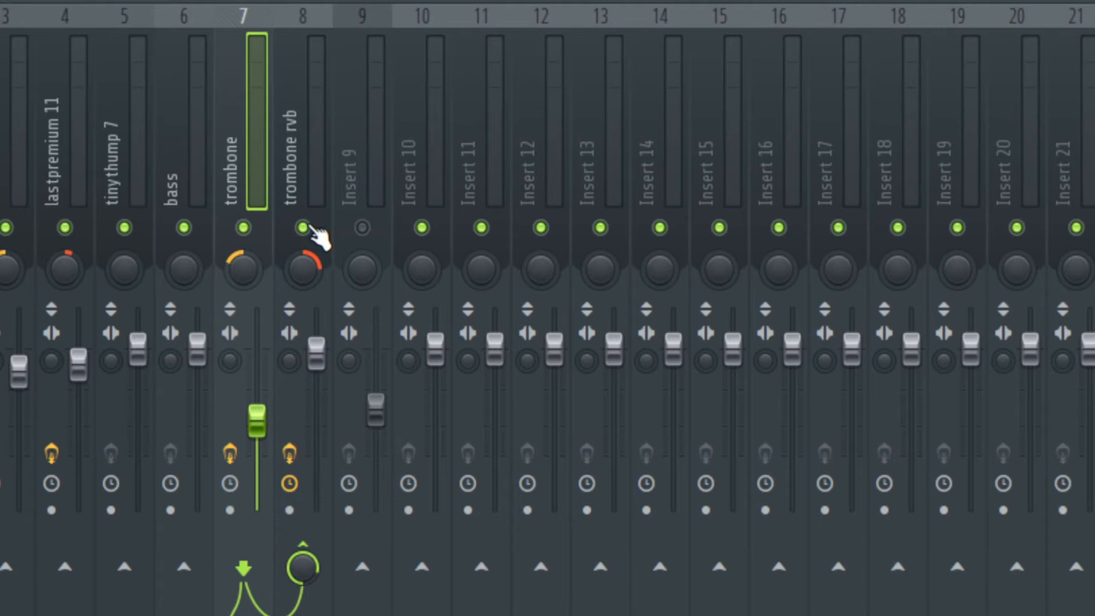
pyautogui.click(304, 197)
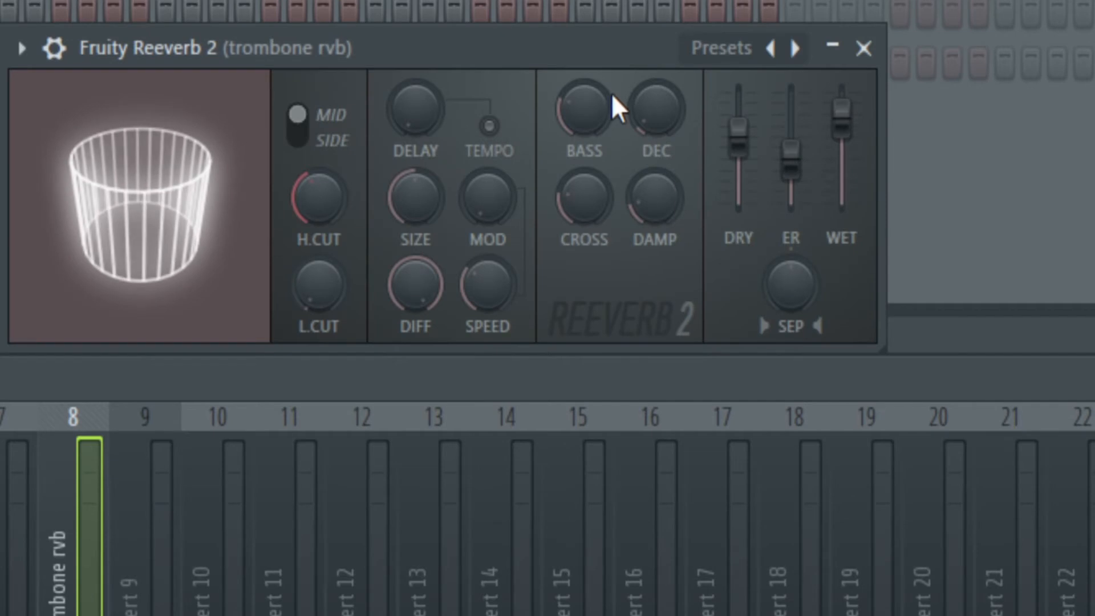
pyautogui.moveTo(568, 59); pyautogui.dragTo(673, 176)
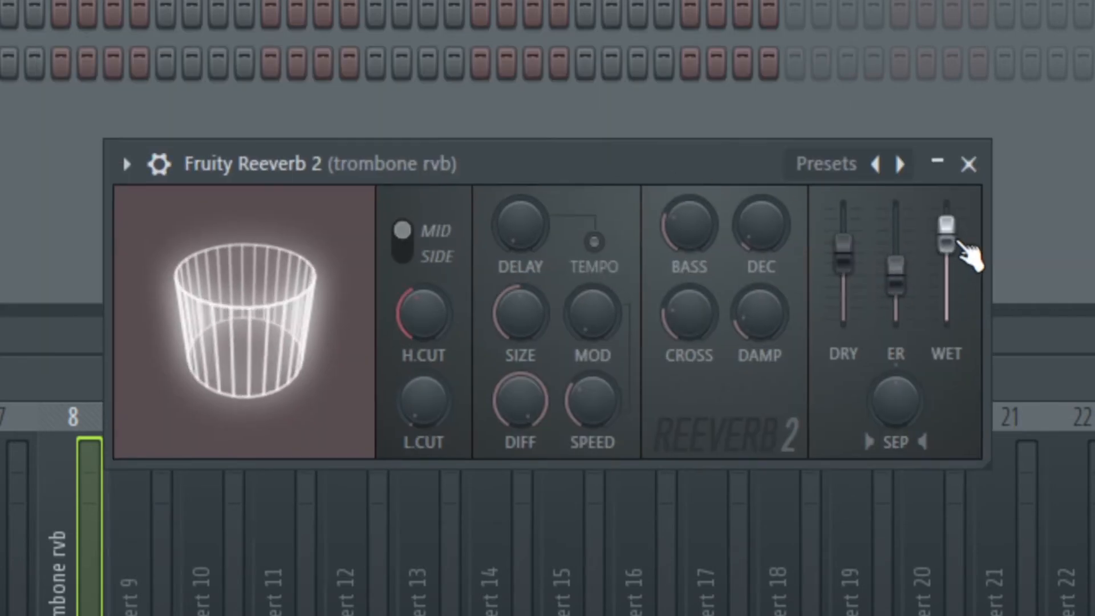
pyautogui.click(968, 164)
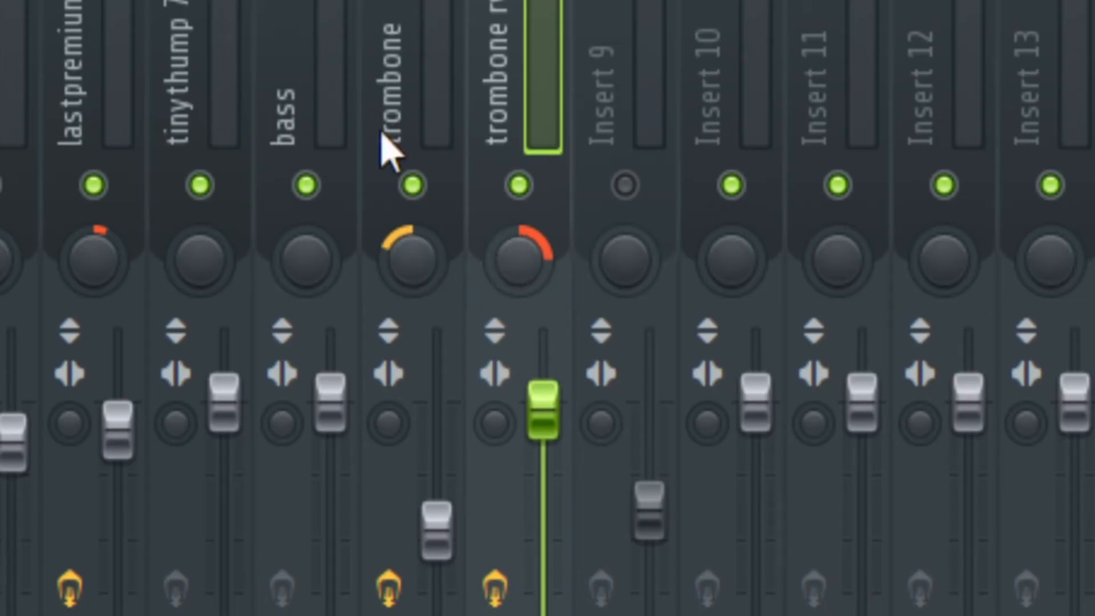
# Step: Select the trombone mixer track and play the pattern twice to hear the trombone with its reverb, stopping after each pass
pyautogui.click(422, 3)
pyautogui.press('space')
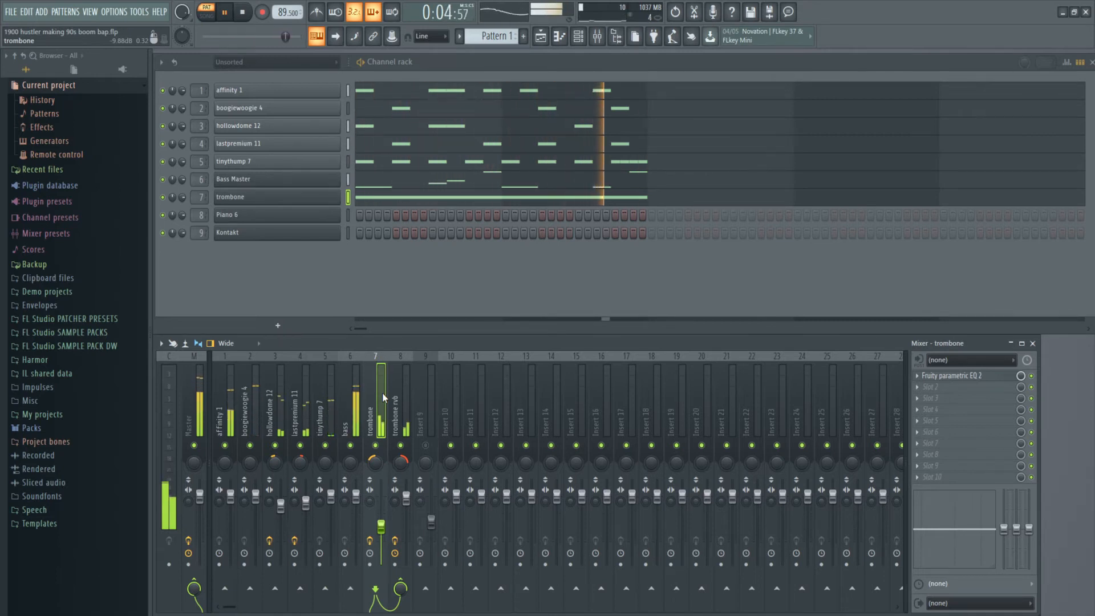
pyautogui.press('space')
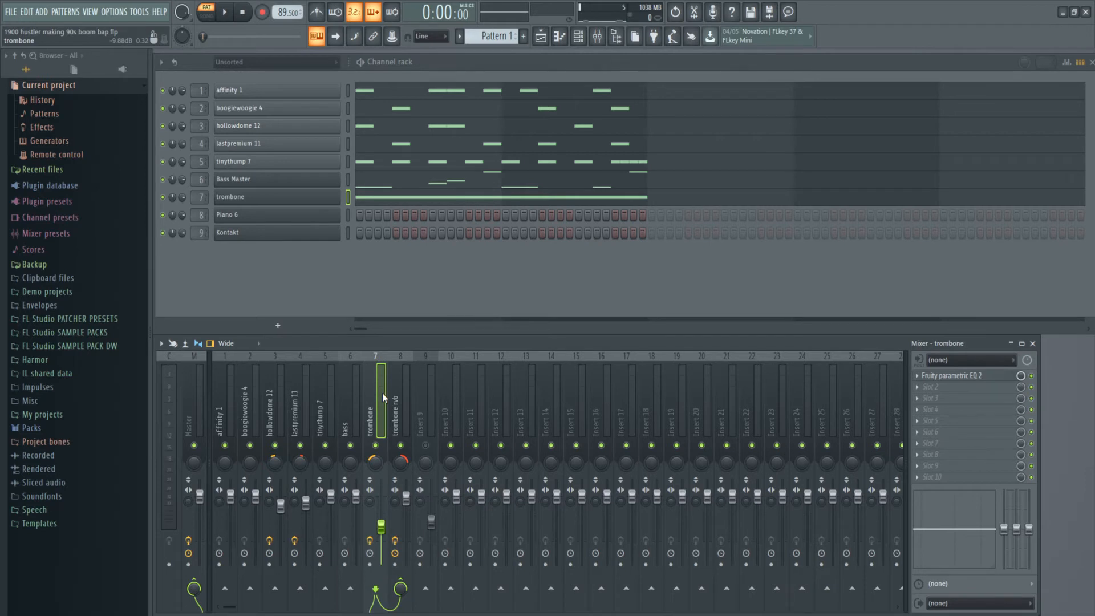
pyautogui.click(402, 283)
pyautogui.click(243, 16)
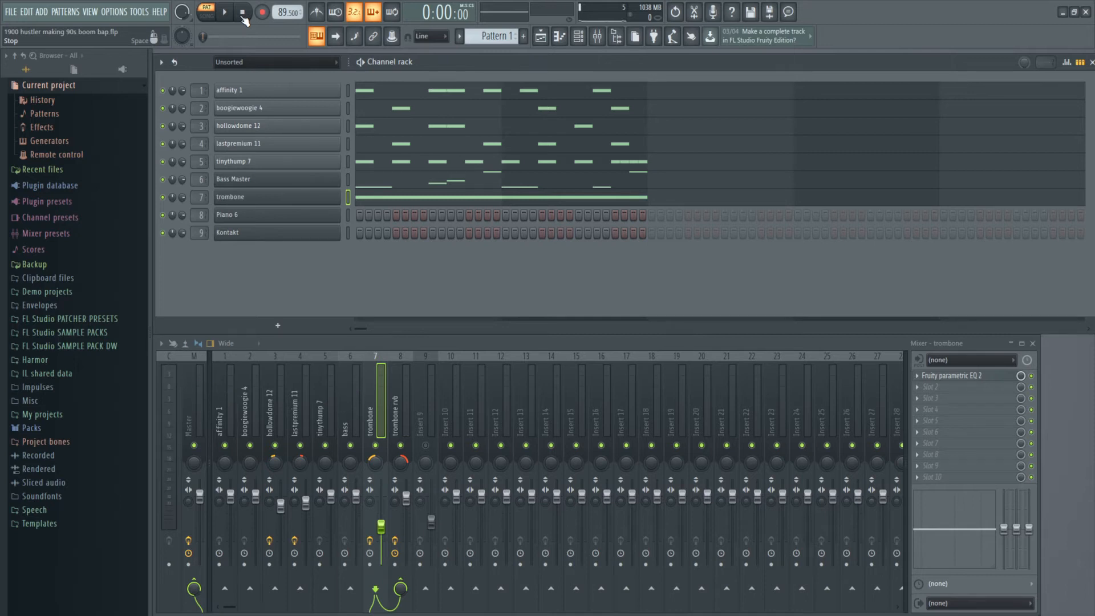
pyautogui.click(230, 14)
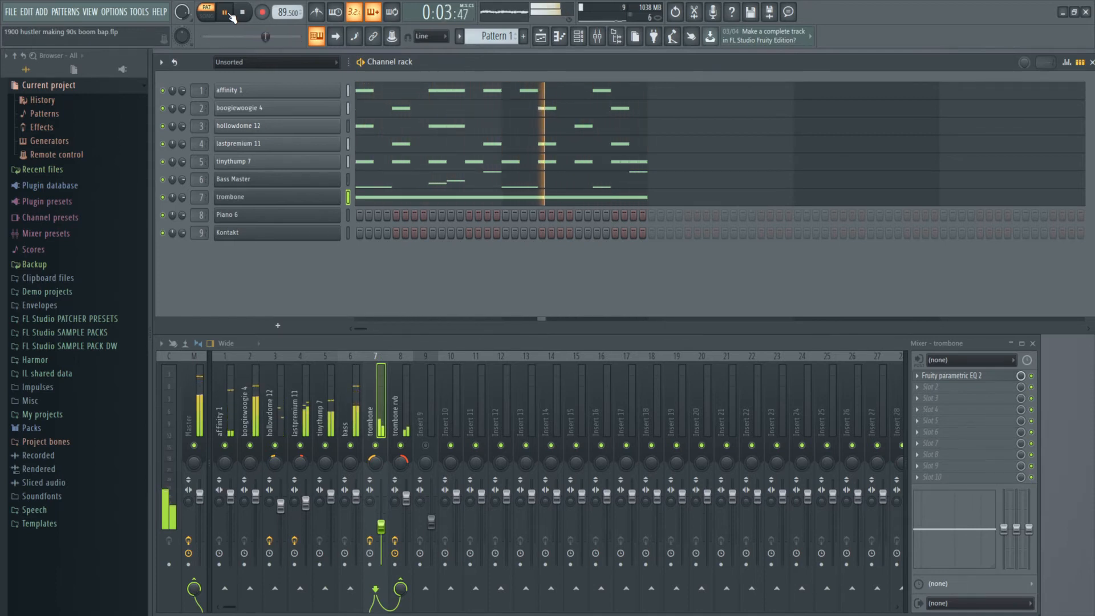
pyautogui.click(230, 15)
pyautogui.click(242, 12)
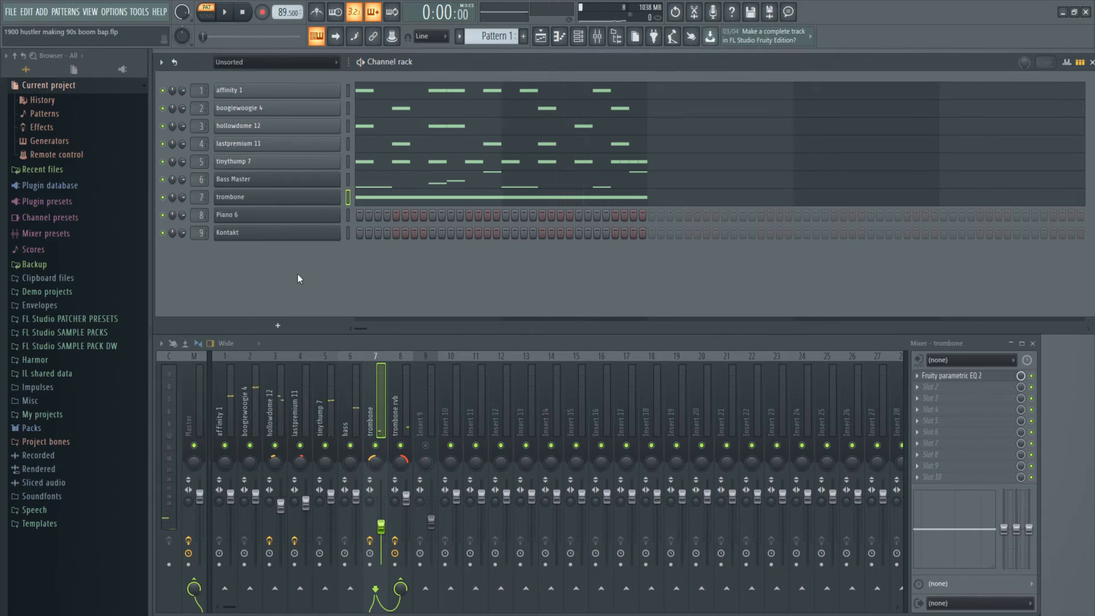
# Step: Bring up the Funk/Soul Productions guitar in Kontakt and preview a note on its keyboard
pyautogui.click(278, 326)
pyautogui.click(338, 172)
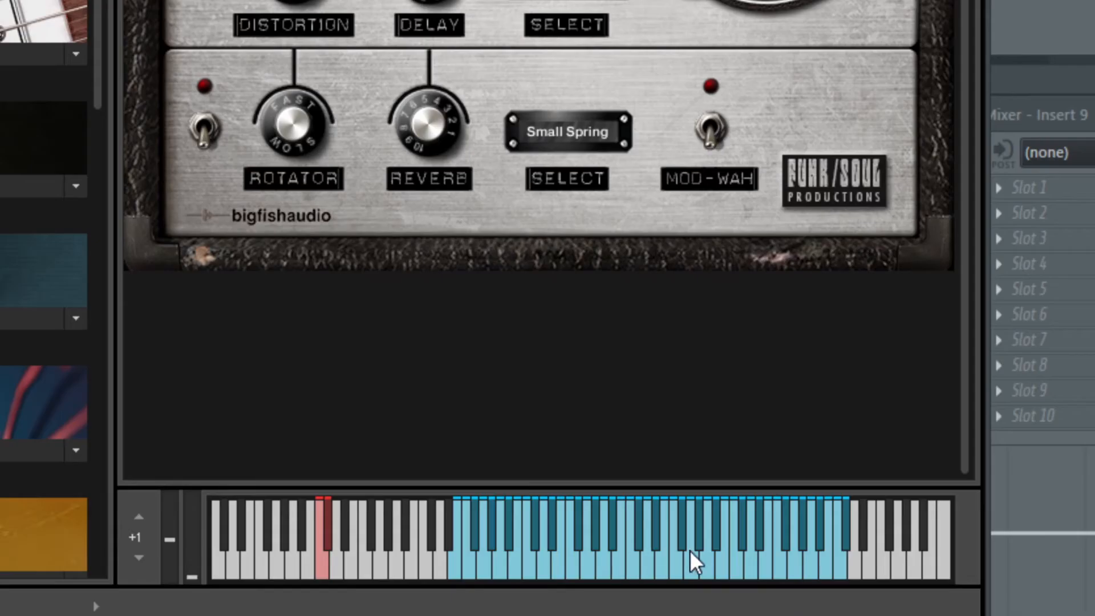
pyautogui.click(720, 553)
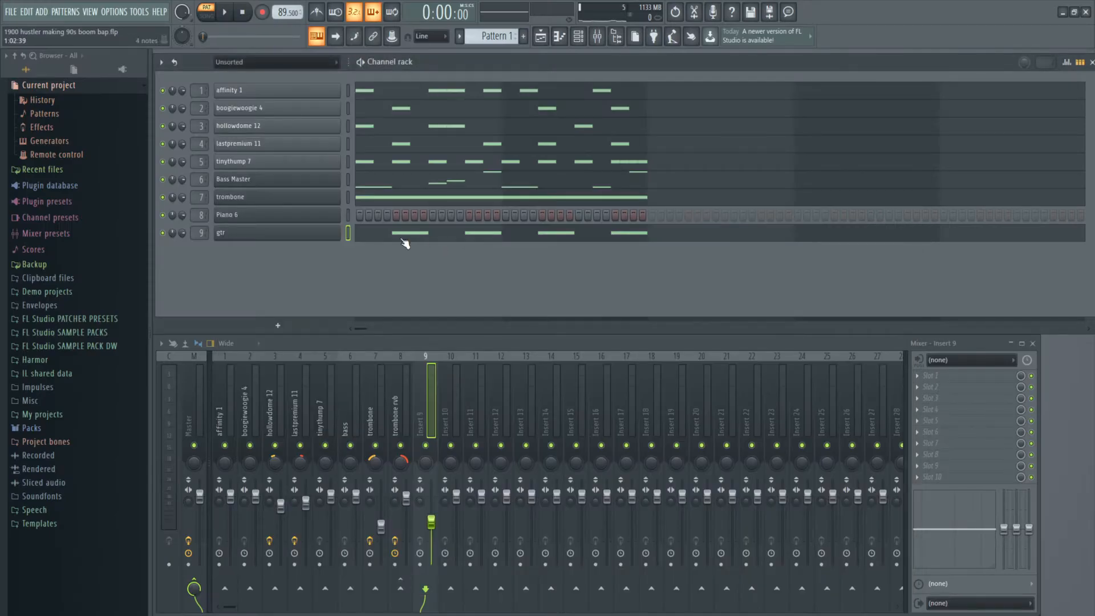
# Step: Open the gtr channel's piano roll and play its four F#5 notes with the pattern
pyautogui.click(405, 237)
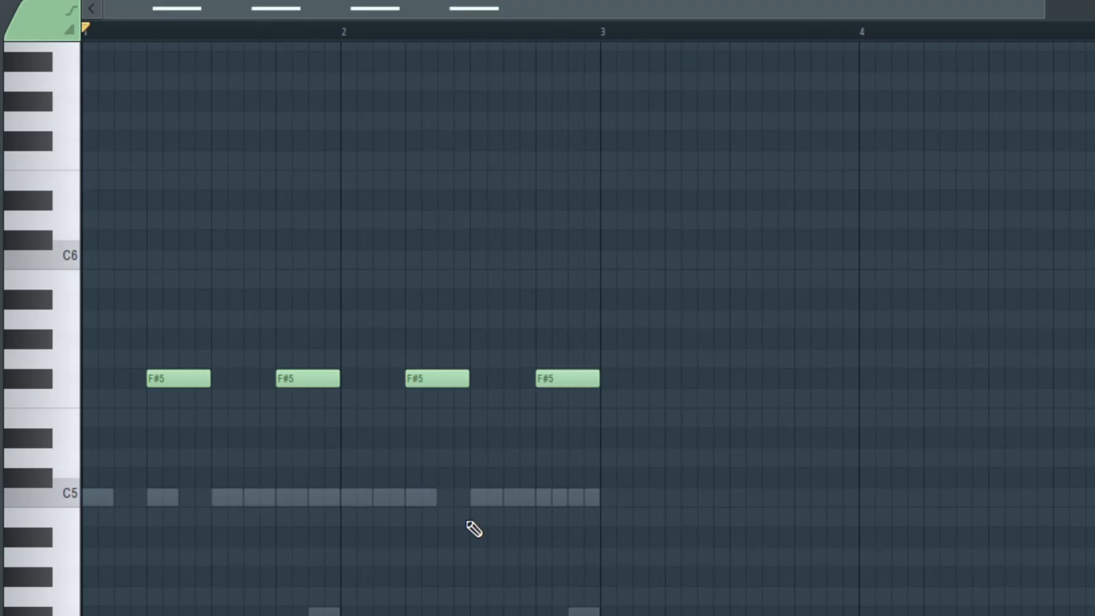
pyautogui.press('space')
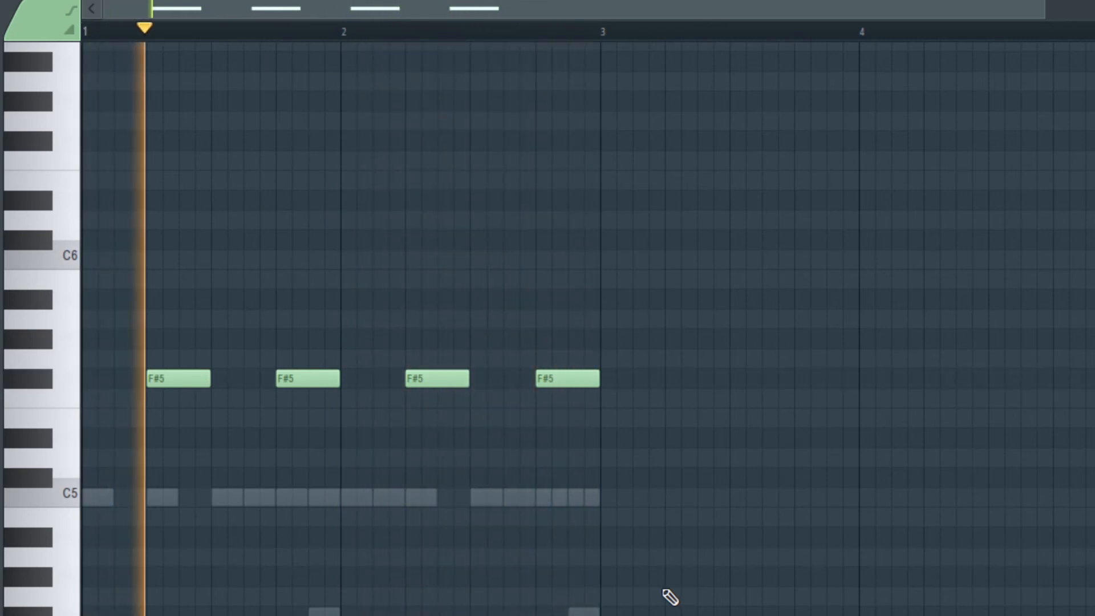
pyautogui.press('space')
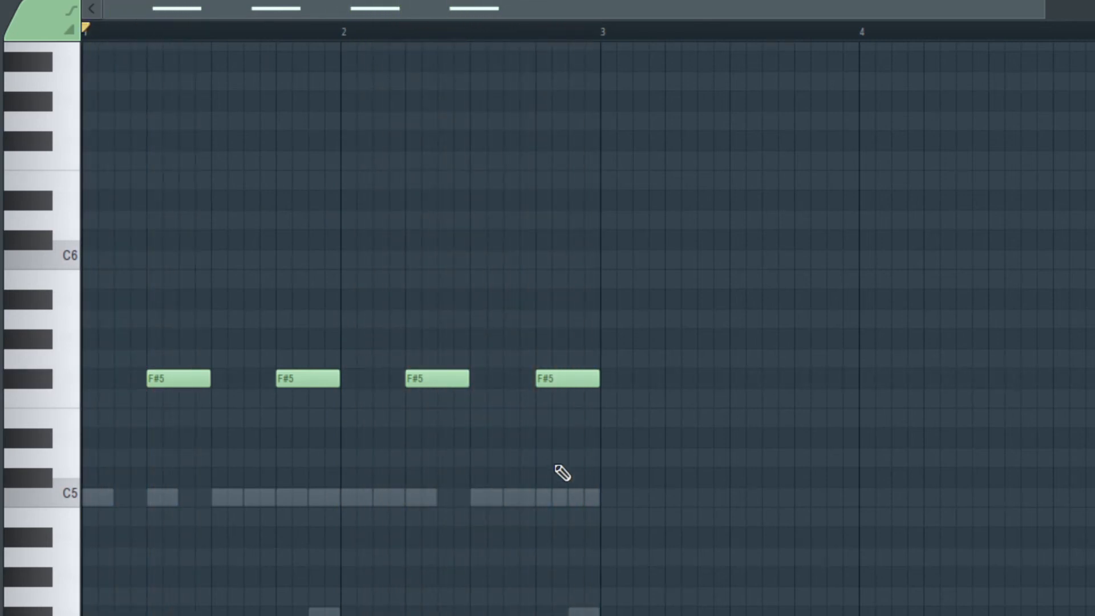
# Step: Add A5 and F#6 notes above the first F#5 guitar note and play the resulting chord
pyautogui.click(173, 381)
pyautogui.moveTo(168, 279)
pyautogui.mouseDown()
pyautogui.moveTo(140, 282)
pyautogui.moveTo(164, 254)
pyautogui.moveTo(166, 140)
pyautogui.moveTo(146, 327)
pyautogui.mouseUp()
pyautogui.press('space')
pyautogui.press('space')
pyautogui.press('space')
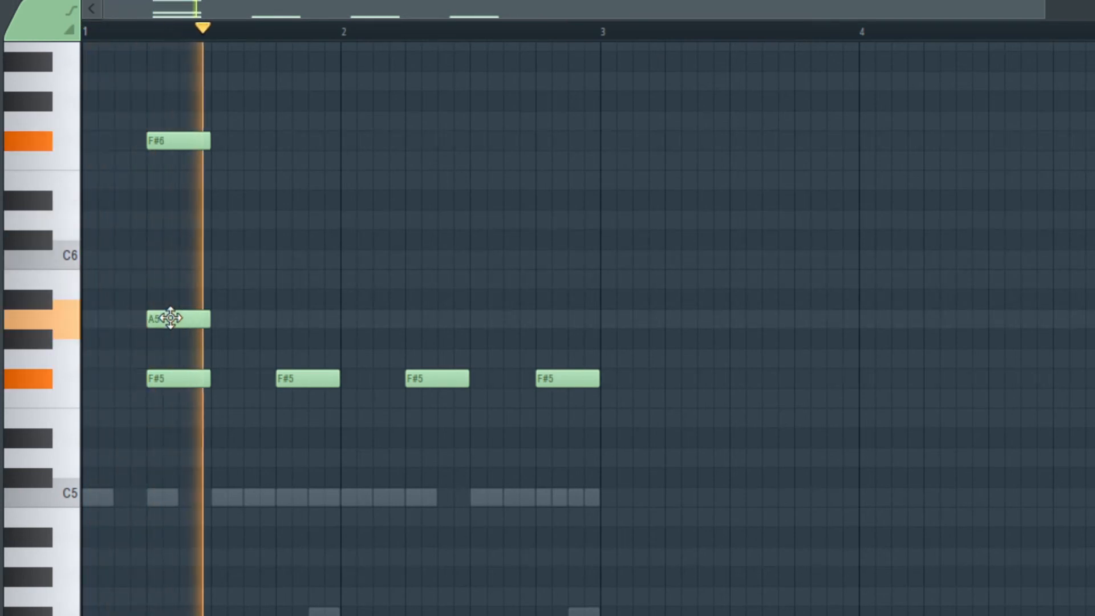
pyautogui.press('space')
# Step: Move the guitar chord's middle note up to C#6 and play the chord
pyautogui.moveTo(151, 320); pyautogui.dragTo(158, 241)
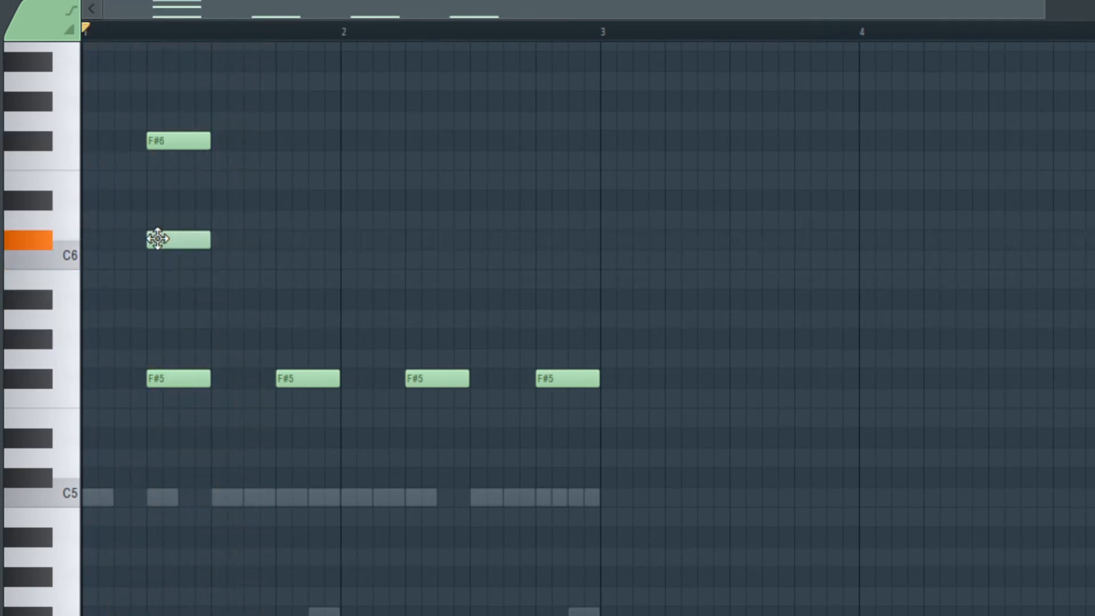
pyautogui.press('space')
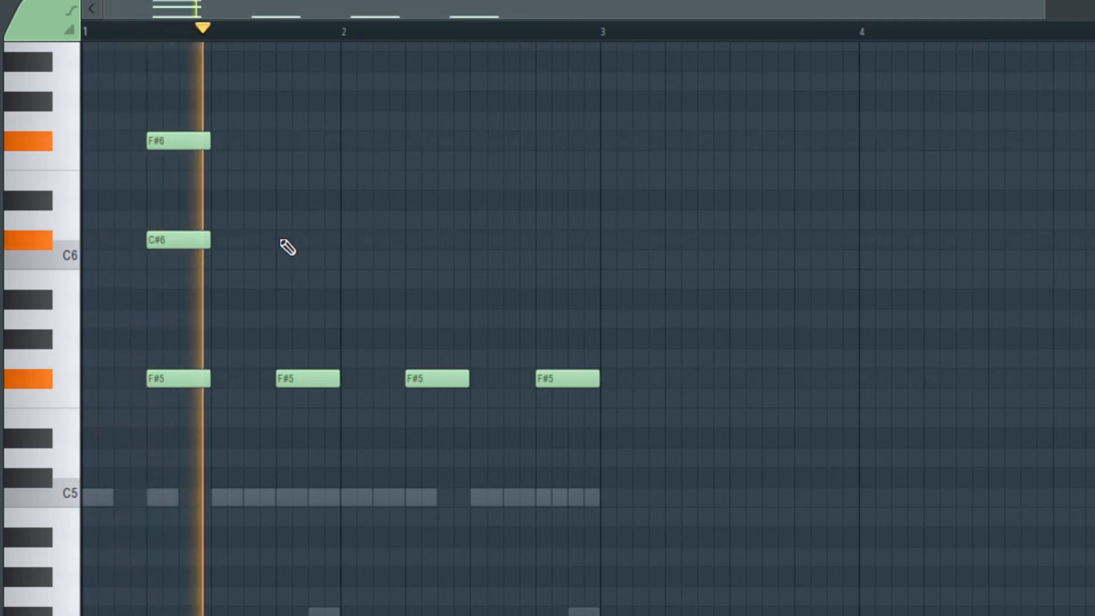
pyautogui.press('space')
# Step: Add C#6 and F#6 above the second F#5, duplicate both upper-note pairs into bar 2, and play the guitar part
pyautogui.click(288, 247)
pyautogui.click(288, 143)
pyautogui.moveTo(444, 268)
pyautogui.mouseDown()
pyautogui.moveTo(40, 79)
pyautogui.moveTo(48, 88)
pyautogui.mouseUp()
pyautogui.press('space')
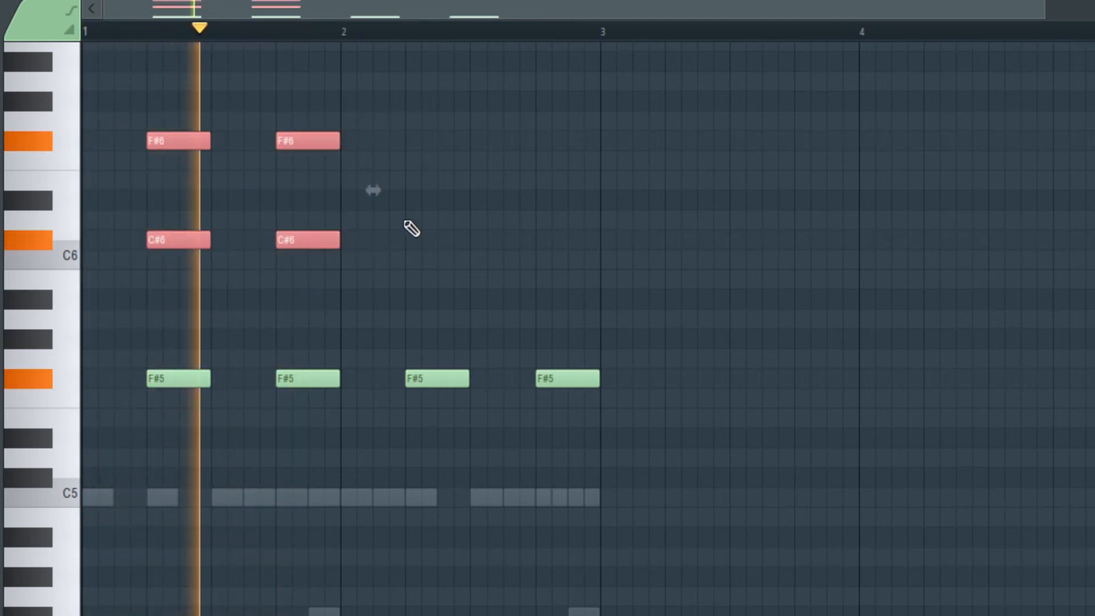
pyautogui.hotkey('ctrl', 'b')
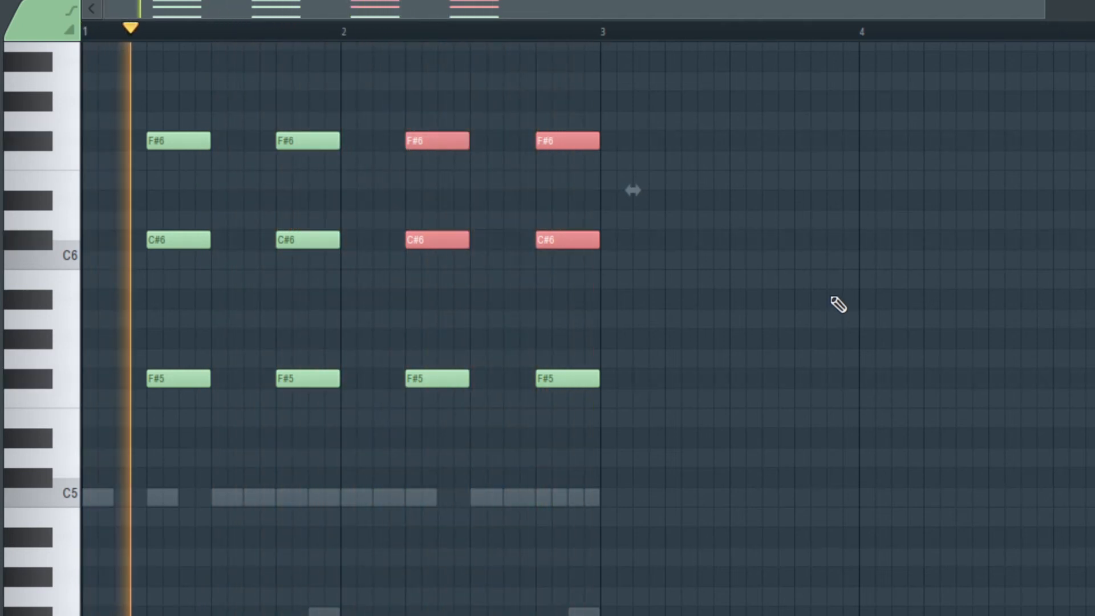
pyautogui.press('space')
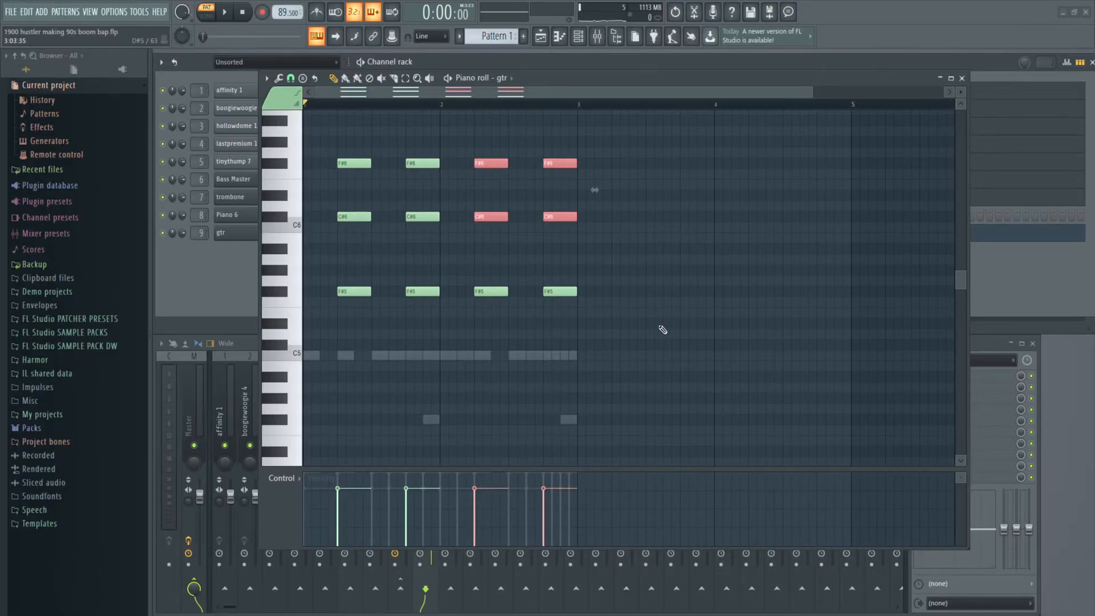
# Step: Route the gtr channel to mixer track 9 and load Fruity Parametric EQ 2 in its first effect slot
pyautogui.moveTo(663, 330); pyautogui.dragTo(303, 135)
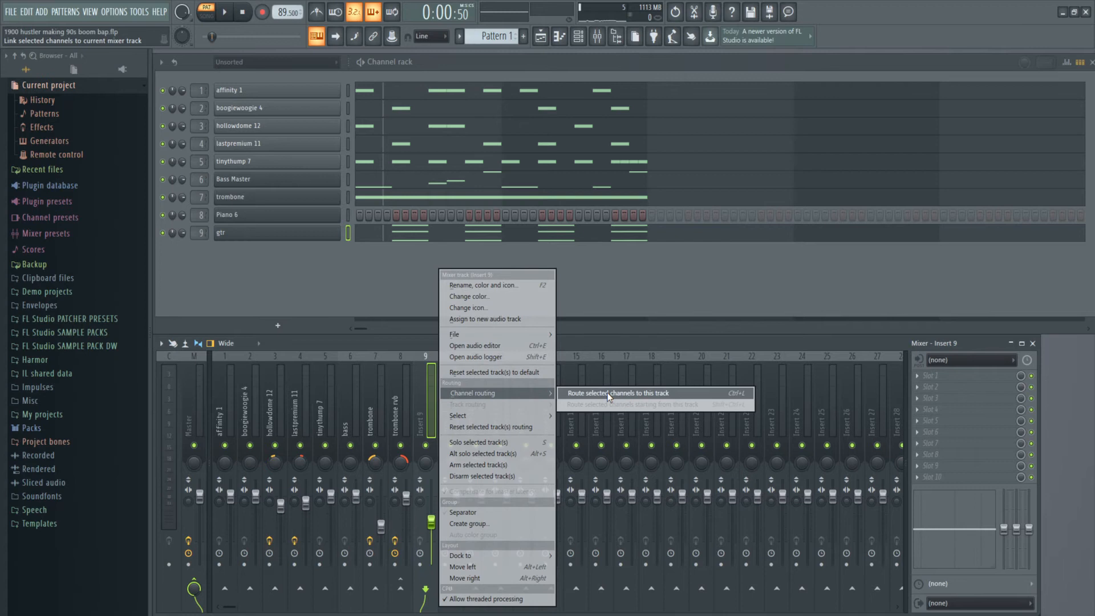
pyautogui.click(607, 392)
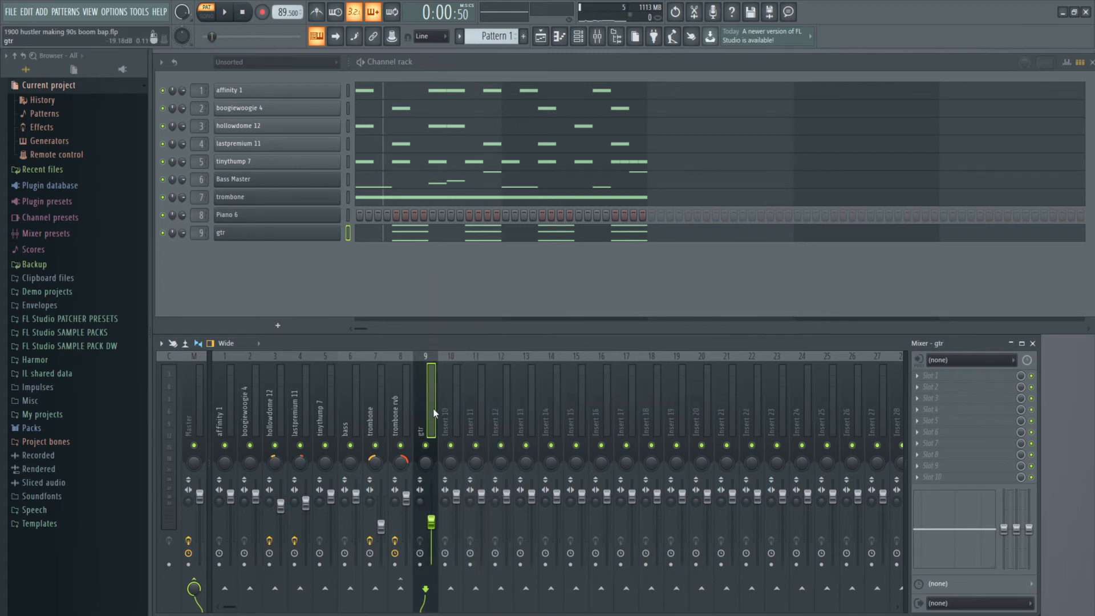
pyautogui.click(941, 376)
pyautogui.click(662, 486)
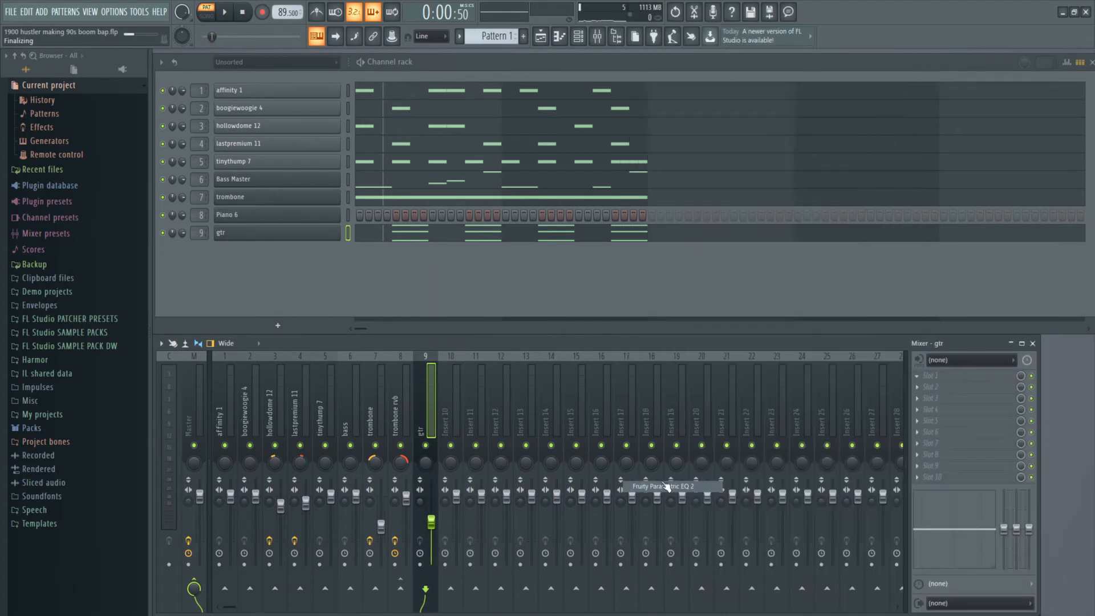
pyautogui.moveTo(455, 178); pyautogui.dragTo(600, 216)
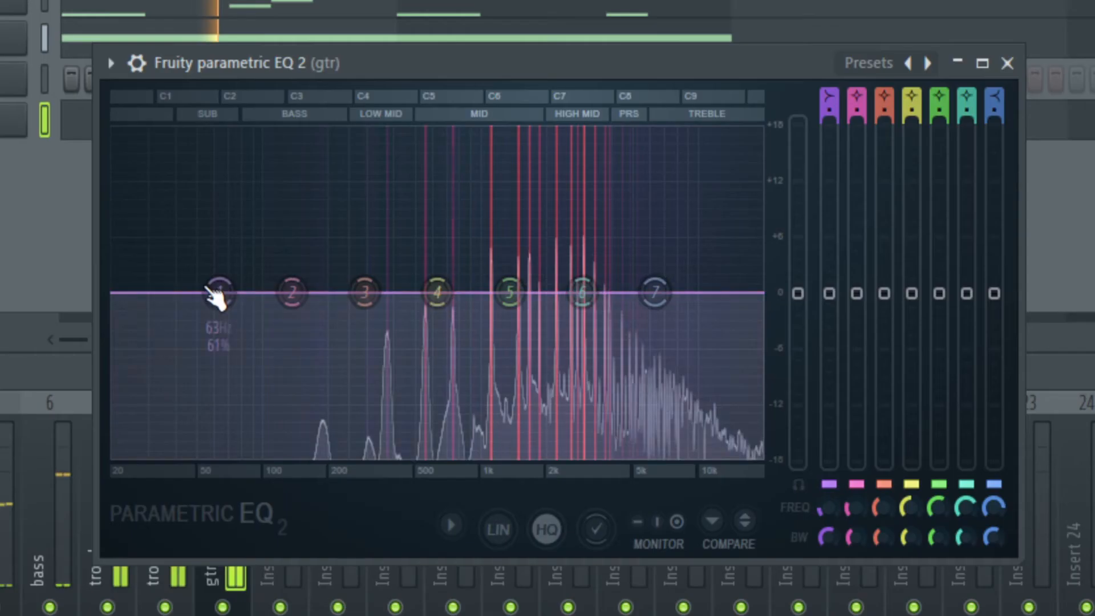
# Step: Roll off the guitar's lows with EQ band 1, lower its highs about 5 dB with band 7, and close the EQ
pyautogui.moveTo(424, 308); pyautogui.dragTo(477, 377)
pyautogui.moveTo(341, 454); pyautogui.dragTo(379, 454)
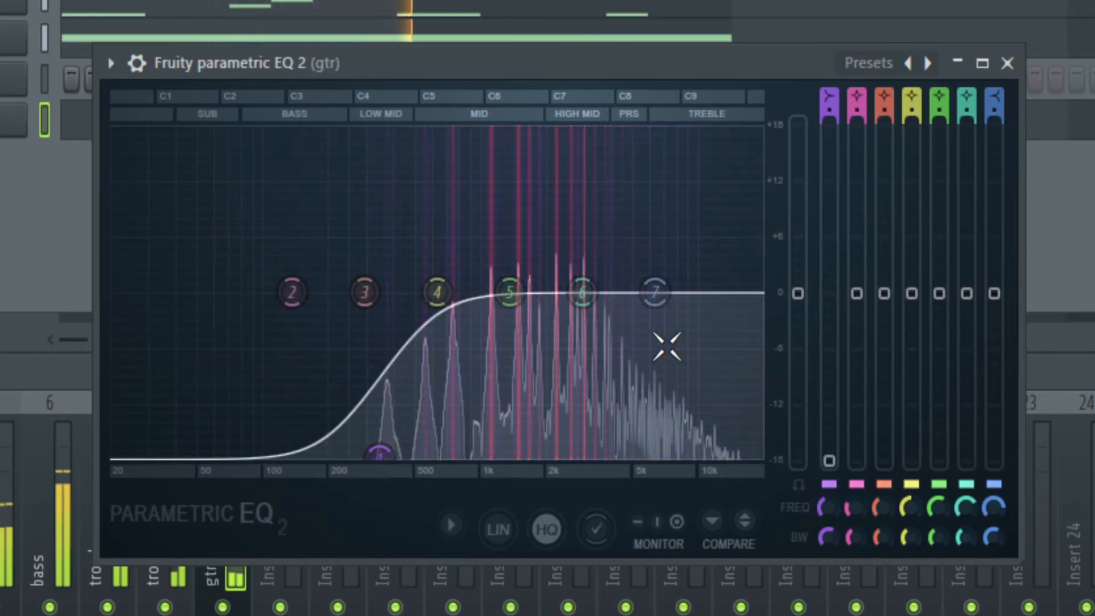
pyautogui.moveTo(654, 293); pyautogui.dragTo(631, 337)
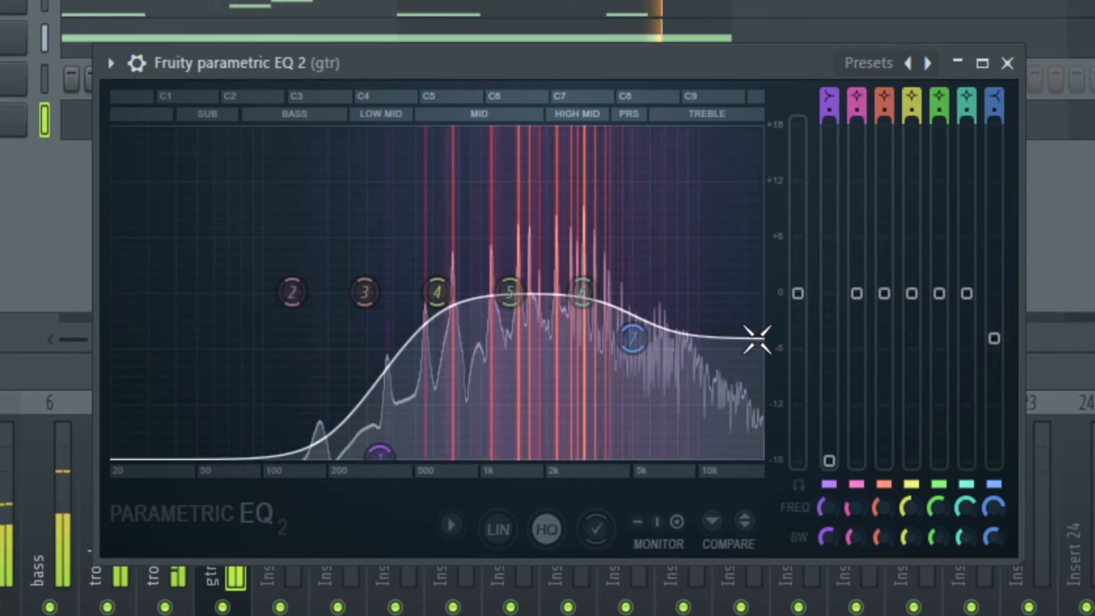
pyautogui.click(1007, 63)
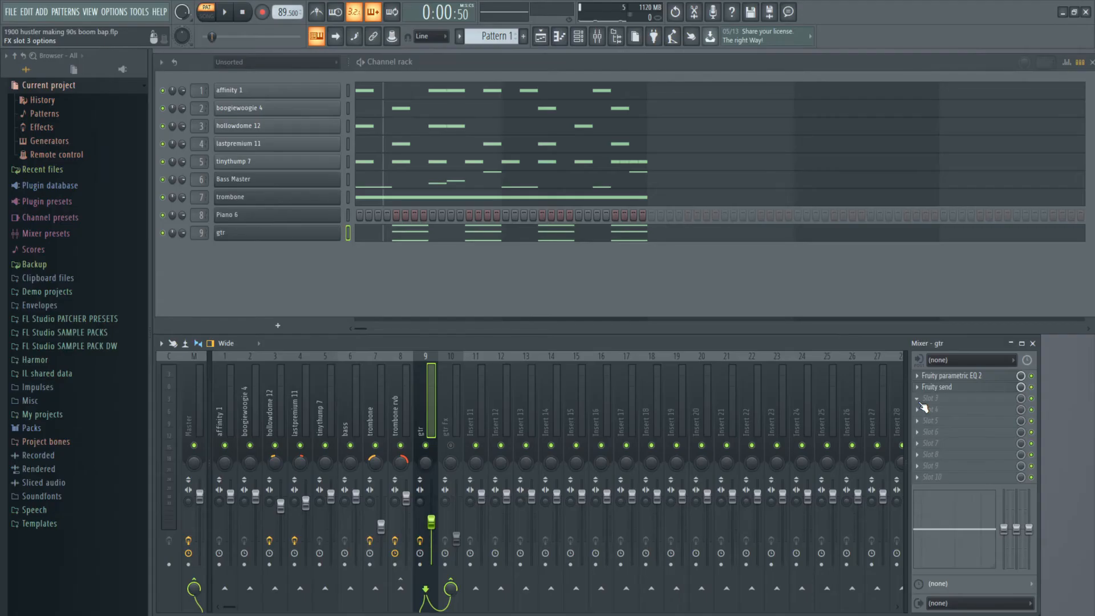
# Step: Load BIAS FX 2 in the gtr track's third effect slot and audition the Pop presets through to Fire Matches DC
pyautogui.click(923, 405)
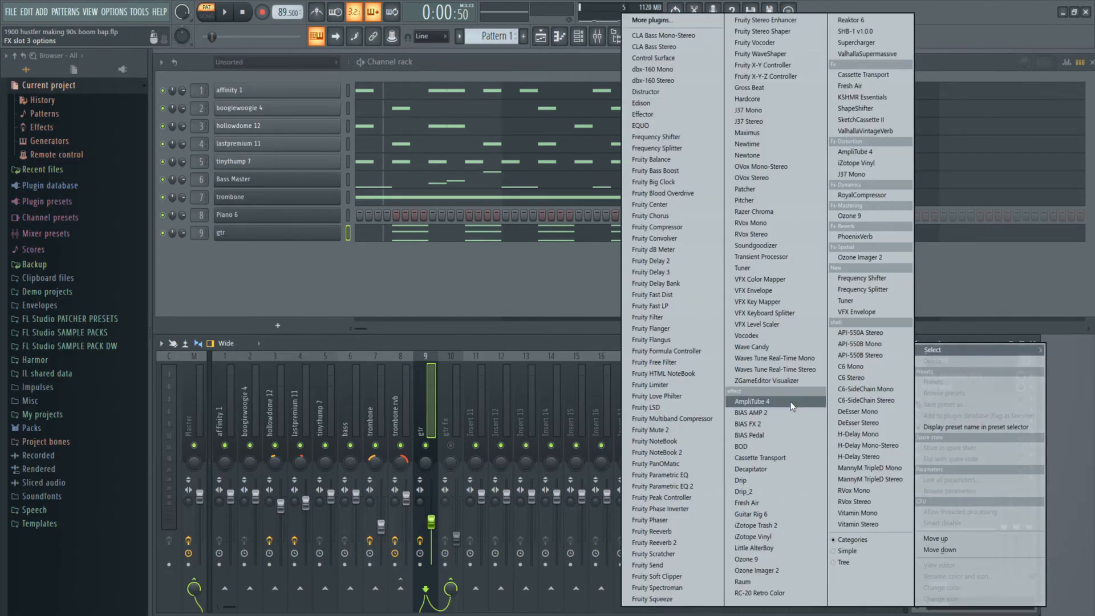
pyautogui.click(794, 425)
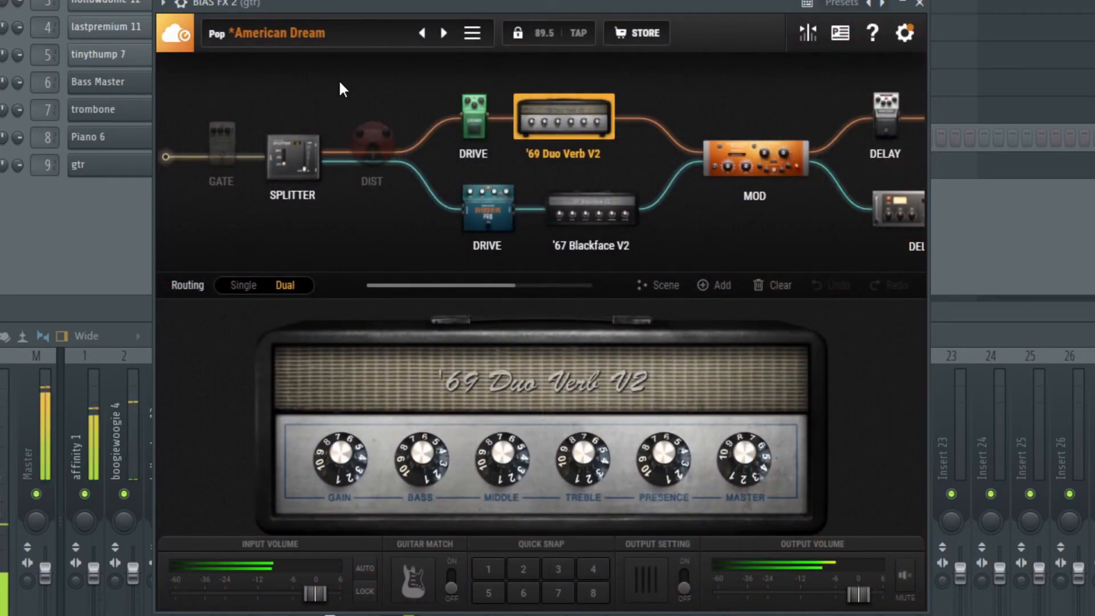
pyautogui.click(442, 33)
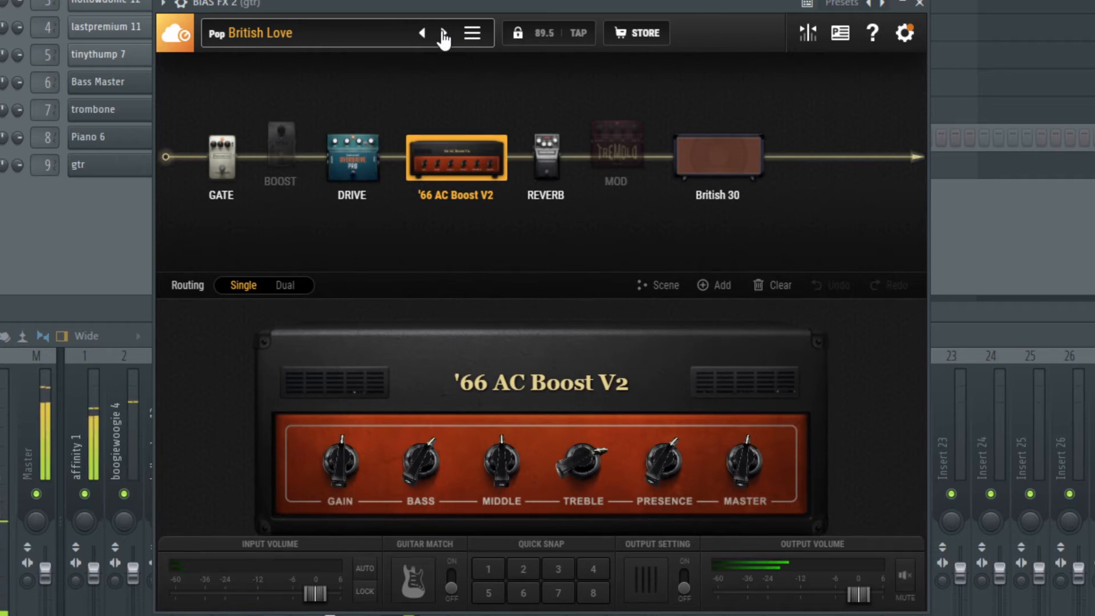
pyautogui.click(443, 33)
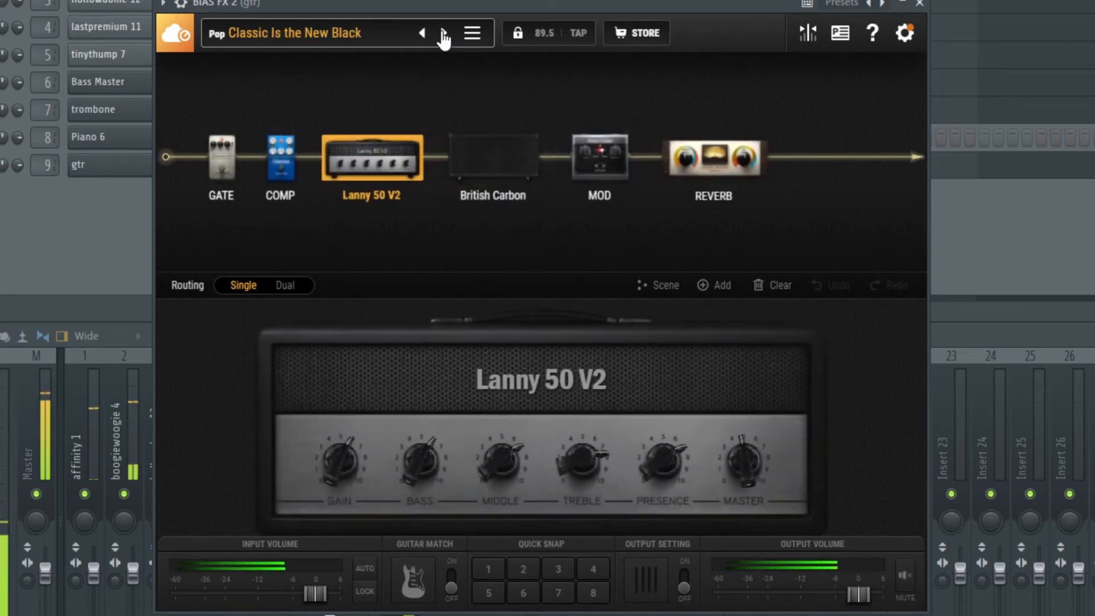
pyautogui.click(443, 33)
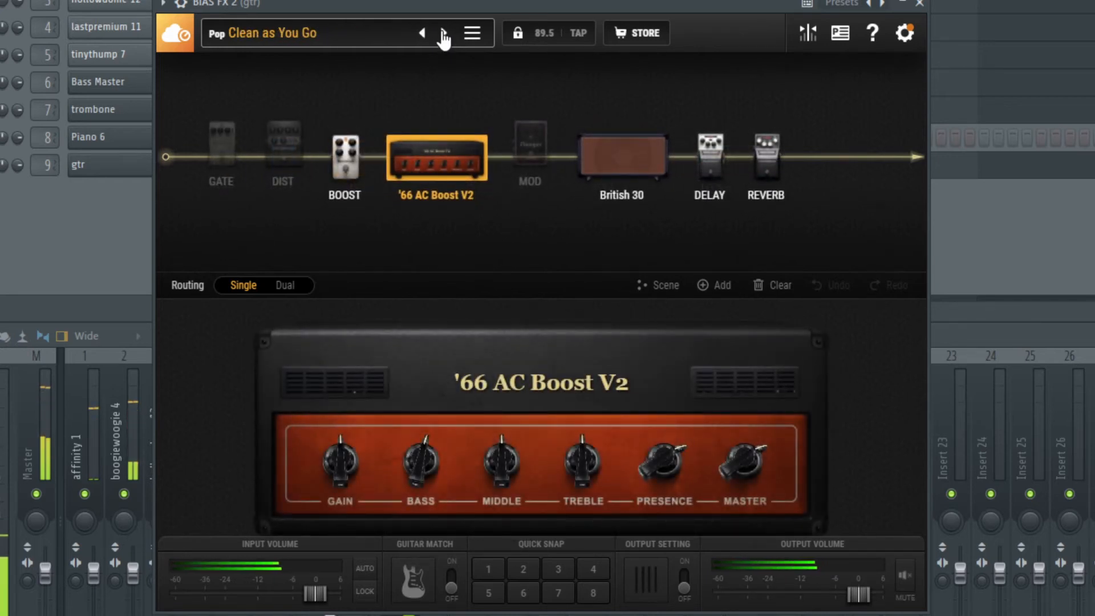
pyautogui.click(442, 33)
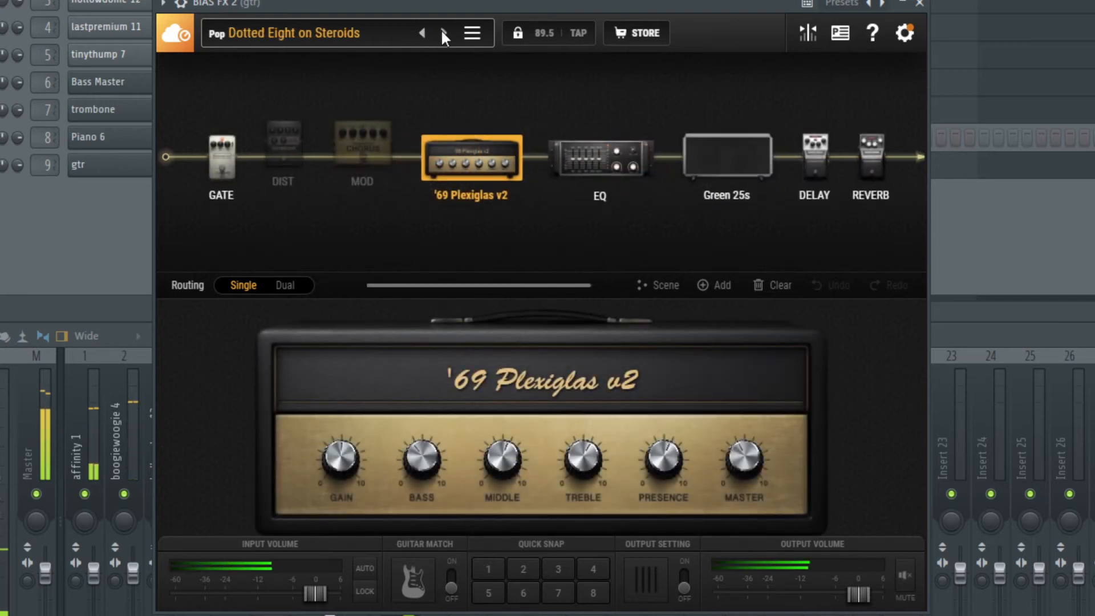
pyautogui.click(443, 33)
pyautogui.click(443, 33)
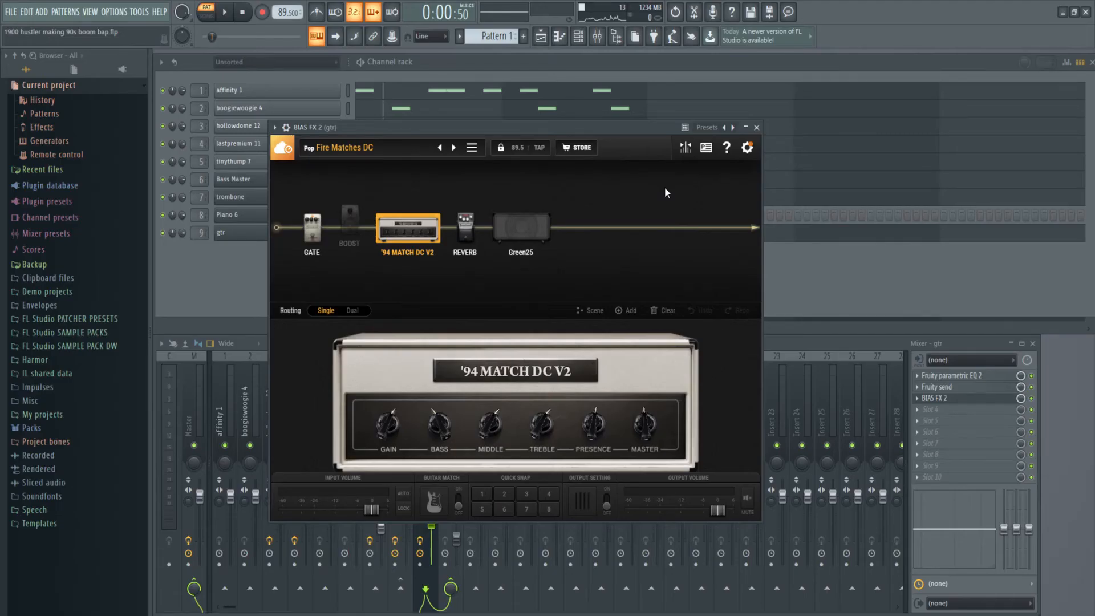
# Step: Play the pattern with the Fire Matches DC guitar preset and close BIAS FX 2
pyautogui.moveTo(627, 128); pyautogui.dragTo(639, 126)
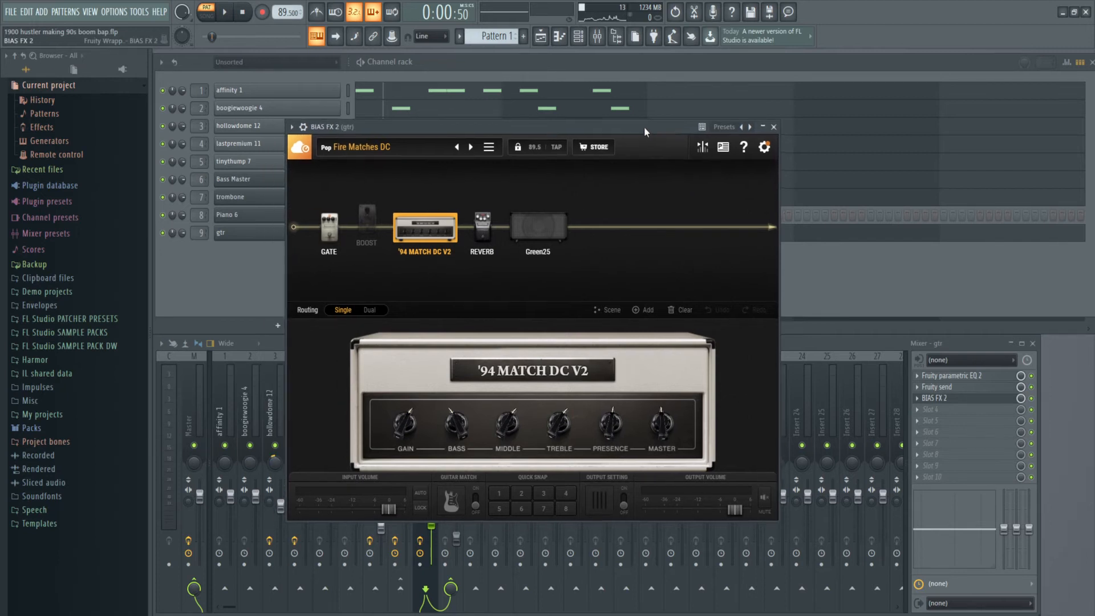
pyautogui.press('space')
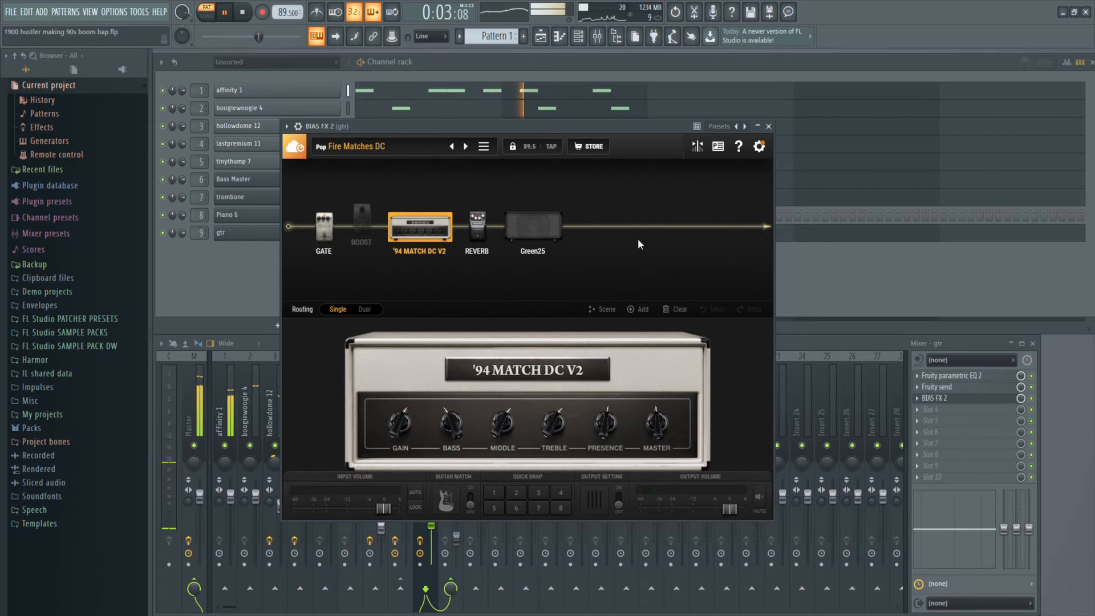
pyautogui.click(768, 126)
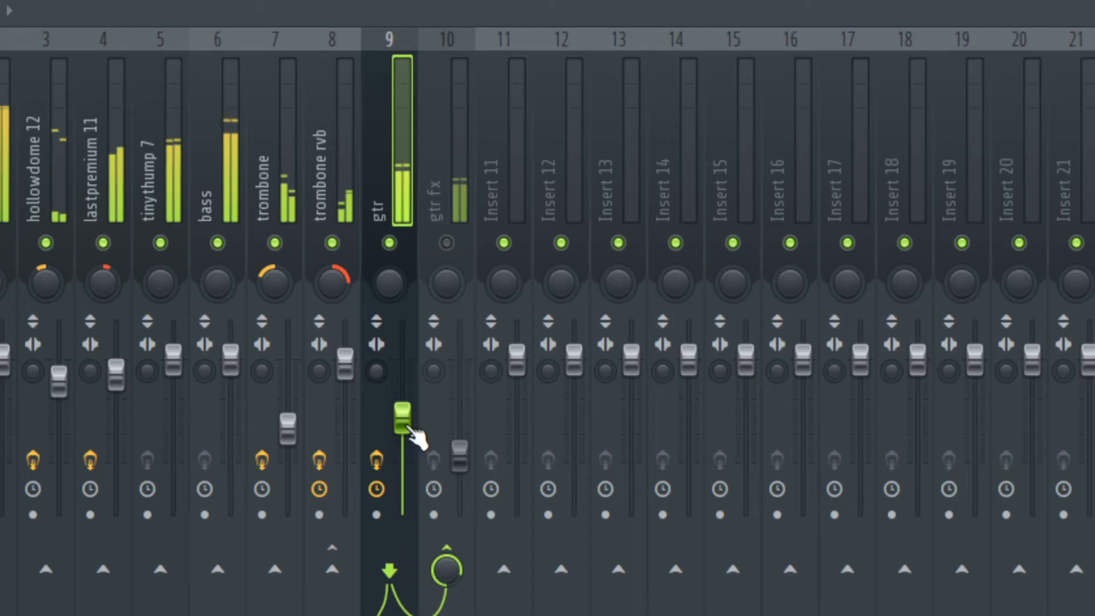
# Step: Raise the gtr track's level slightly, pan it a little left, and close Fruity Delay 3 on the gtr fx track
pyautogui.moveTo(408, 427); pyautogui.dragTo(408, 412)
pyautogui.moveTo(395, 290); pyautogui.dragTo(395, 306)
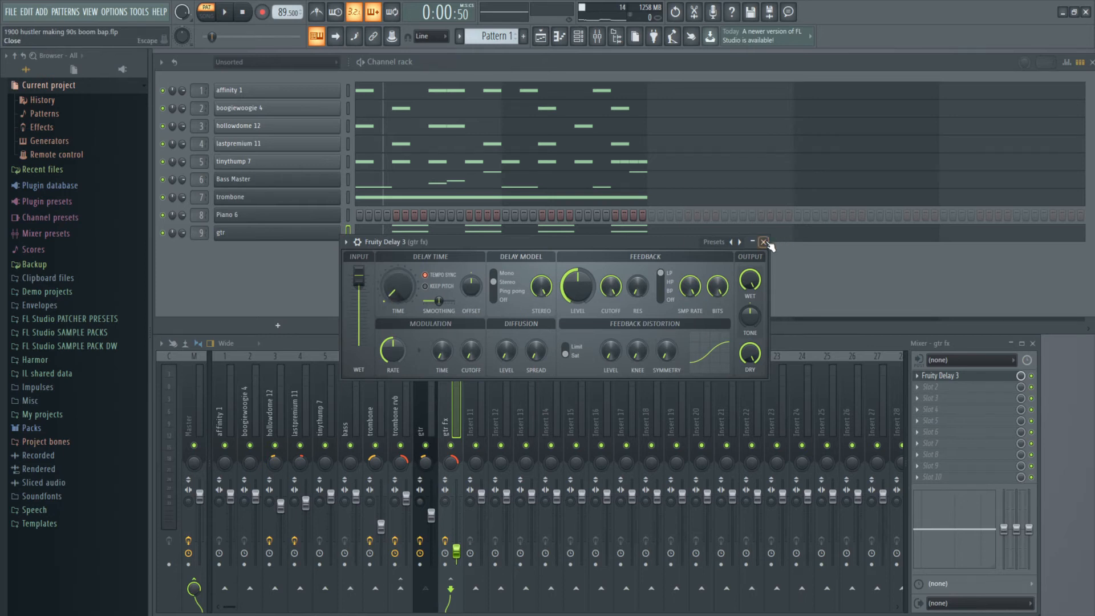
pyautogui.click(763, 241)
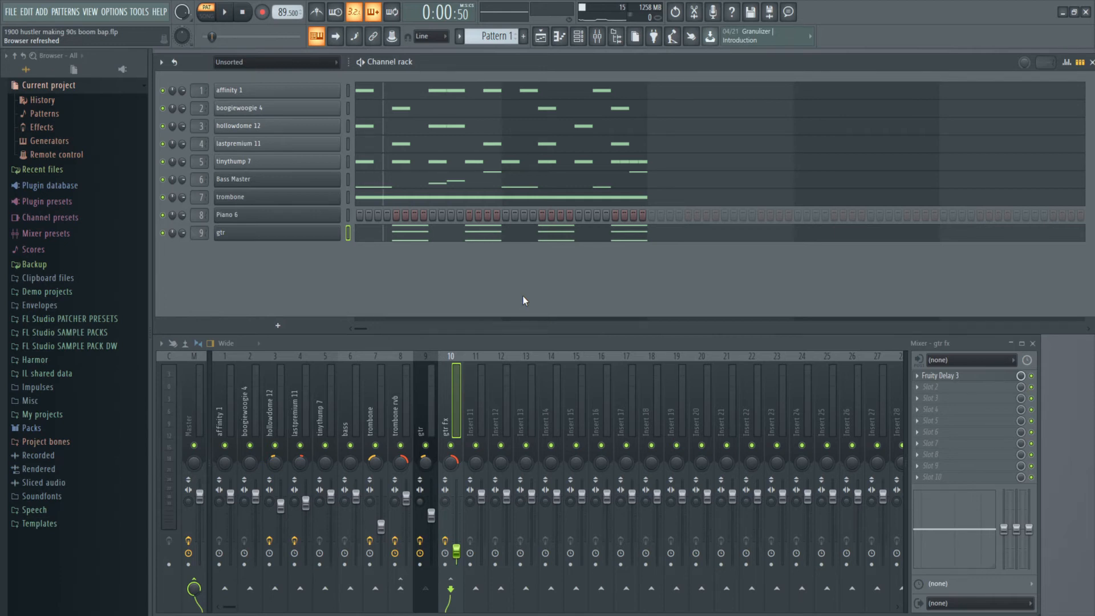
# Step: Add Fruity Parametric EQ 2 in the gtr track's fourth slot and cut the lows with band 1 during playback
pyautogui.click(425, 399)
pyautogui.click(936, 409)
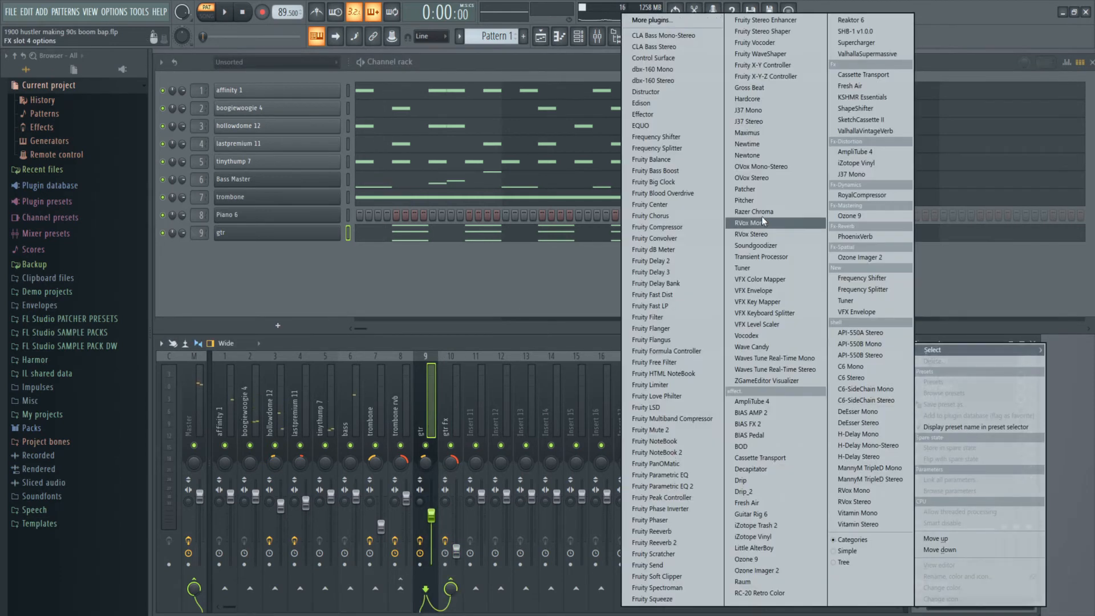
pyautogui.click(668, 486)
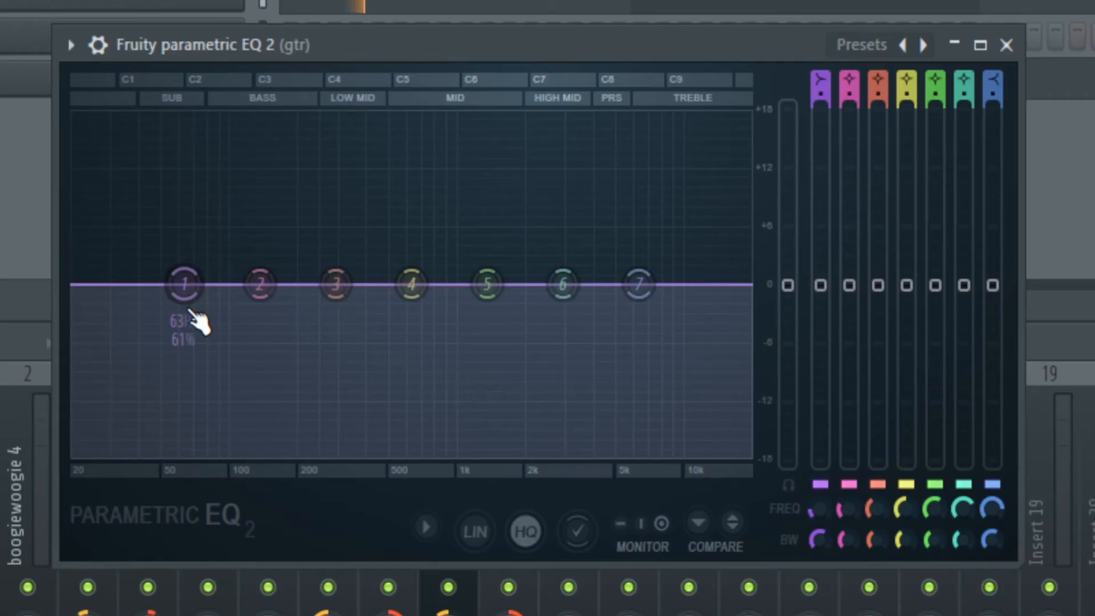
pyautogui.press('space')
pyautogui.moveTo(315, 319); pyautogui.dragTo(426, 388)
pyautogui.moveTo(451, 452); pyautogui.dragTo(491, 452)
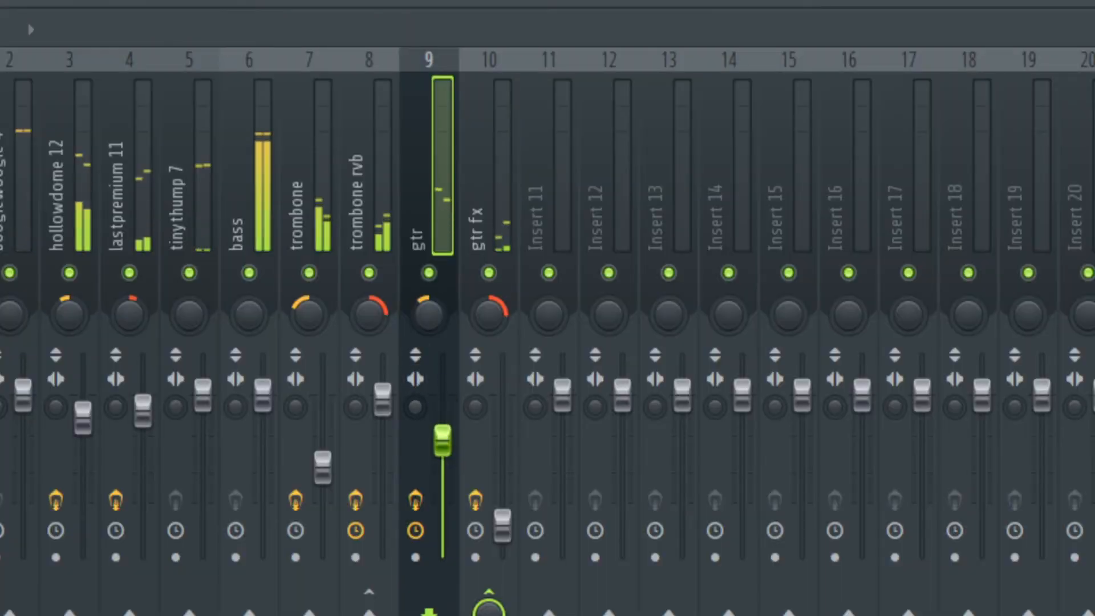
# Step: Lower the gtr track's level slightly and pan it further left
pyautogui.moveTo(443, 443); pyautogui.dragTo(444, 445)
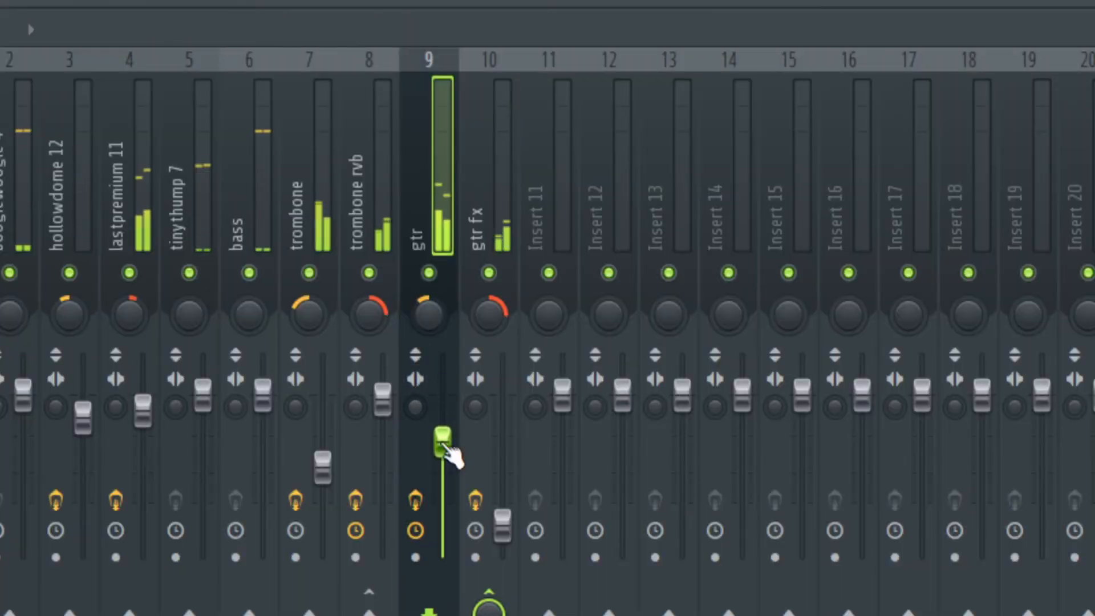
pyautogui.moveTo(429, 315); pyautogui.dragTo(429, 338)
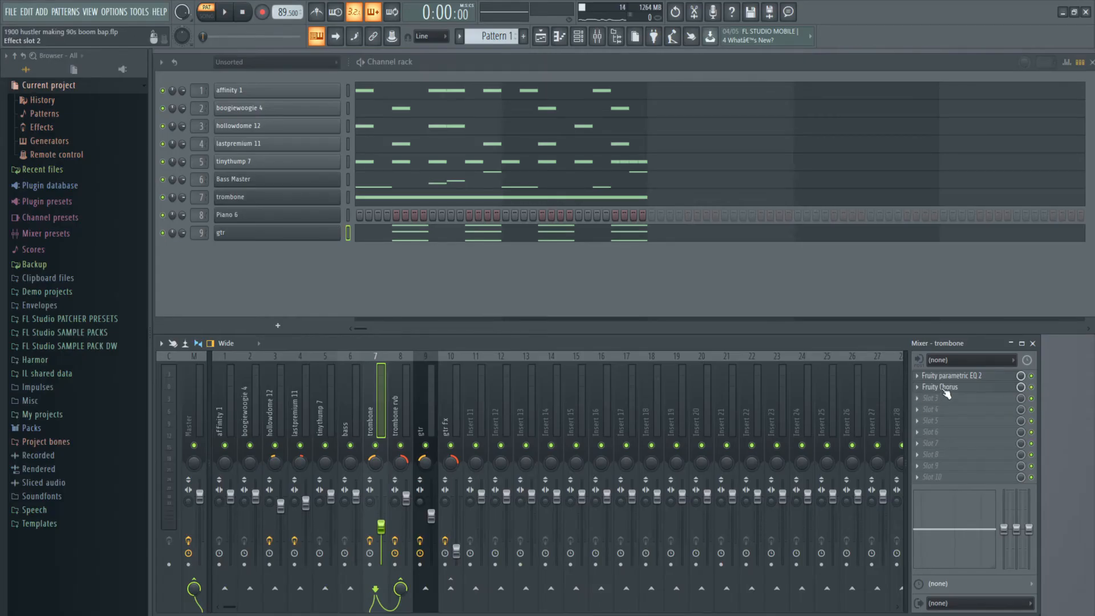
# Step: Open Fruity Chorus on the trombone mixer track and review its settings
pyautogui.click(943, 388)
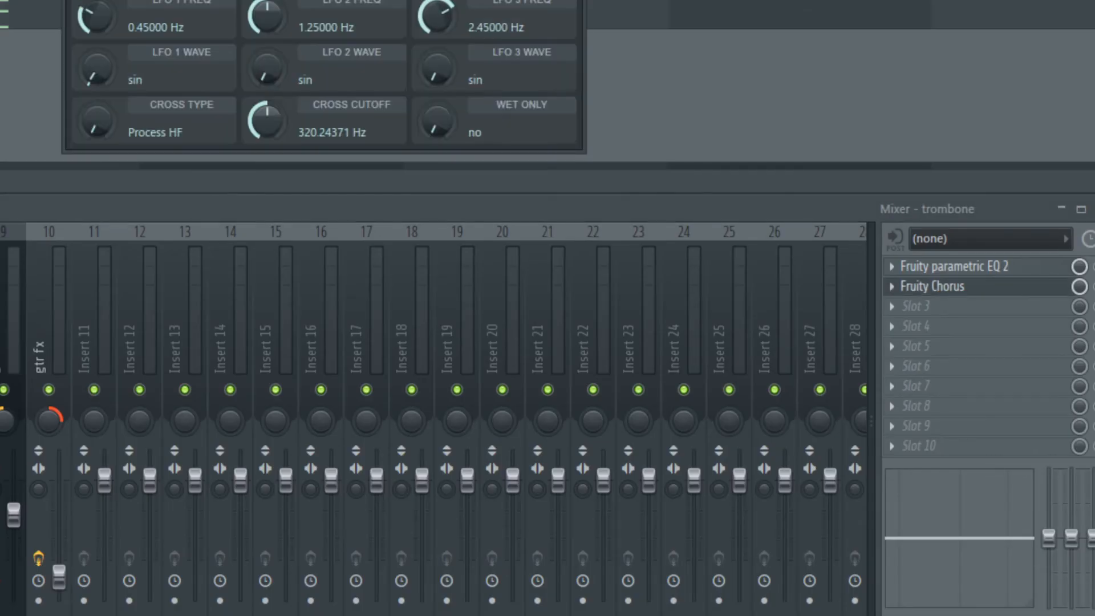
pyautogui.moveTo(374, 0); pyautogui.dragTo(335, 53)
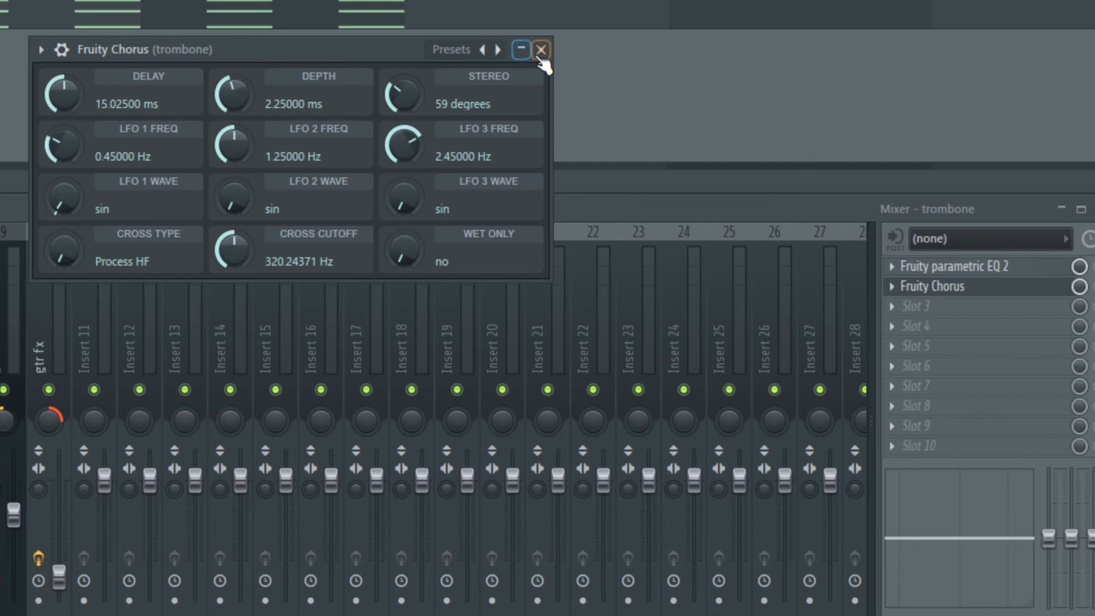
# Step: Close Fruity Chorus, reduce its mix level on the trombone track, and lower the trombone's fader slightly while checking the beat in playback
pyautogui.click(521, 49)
pyautogui.press('space')
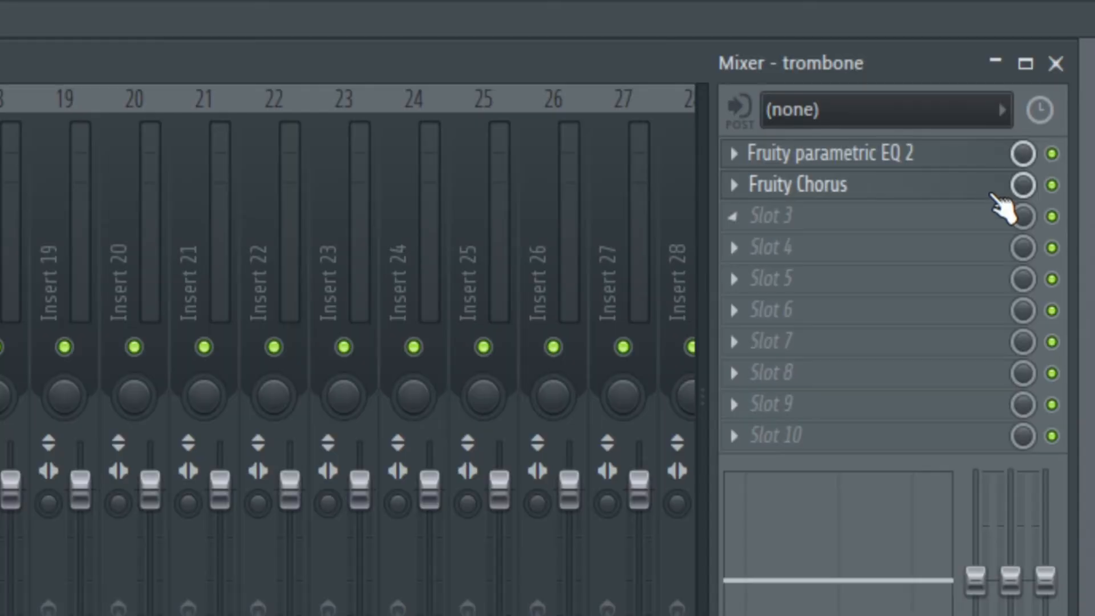
pyautogui.moveTo(1021, 388); pyautogui.dragTo(1021, 394)
pyautogui.moveTo(1022, 188); pyautogui.dragTo(1023, 197)
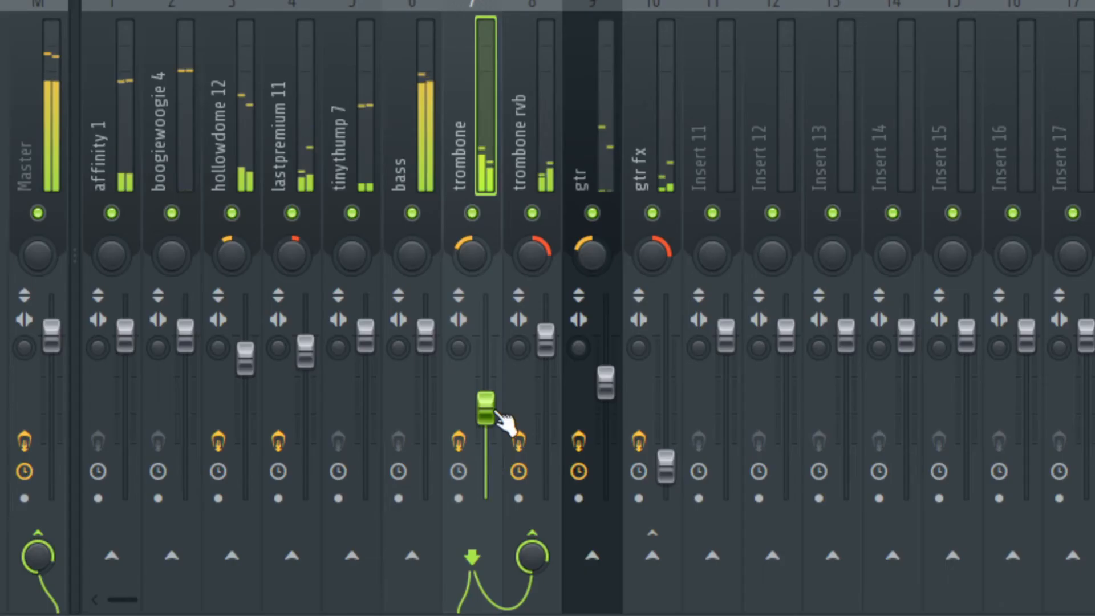
pyautogui.moveTo(383, 528); pyautogui.dragTo(383, 533)
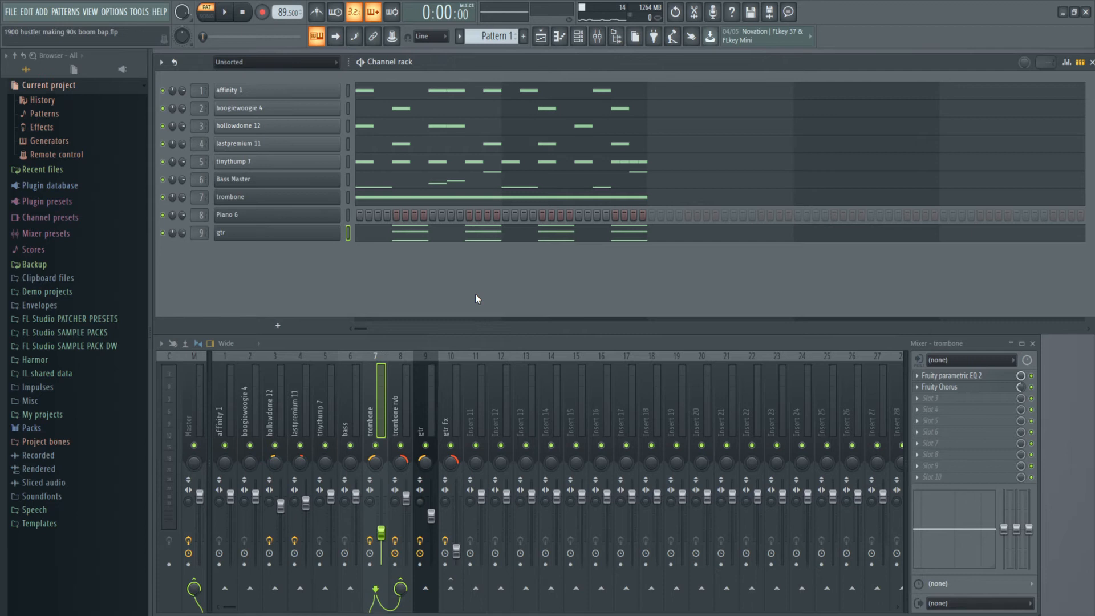
pyautogui.press('space')
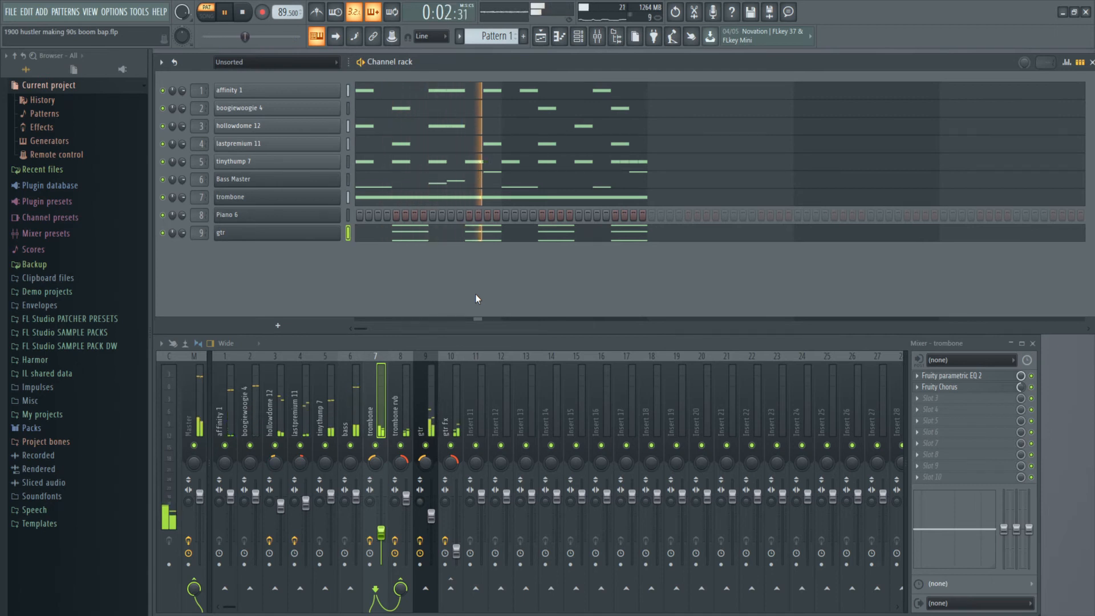
pyautogui.press('space')
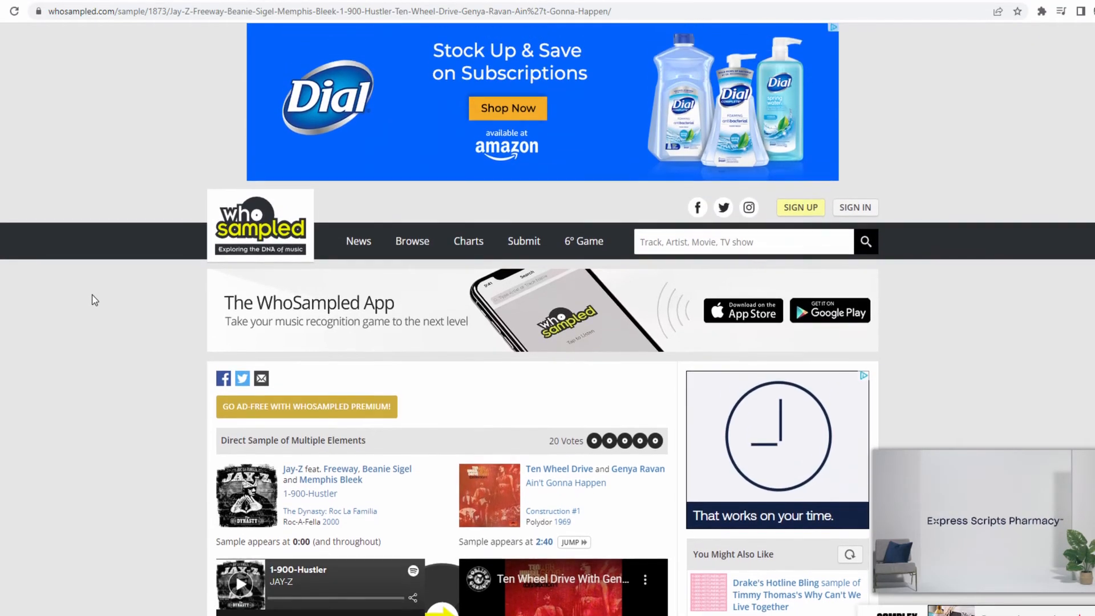
# Step: Check on WhoSampled which song 1-900-Hustler samples and where the sample appears in it
pyautogui.scroll(-4, 91, 295)
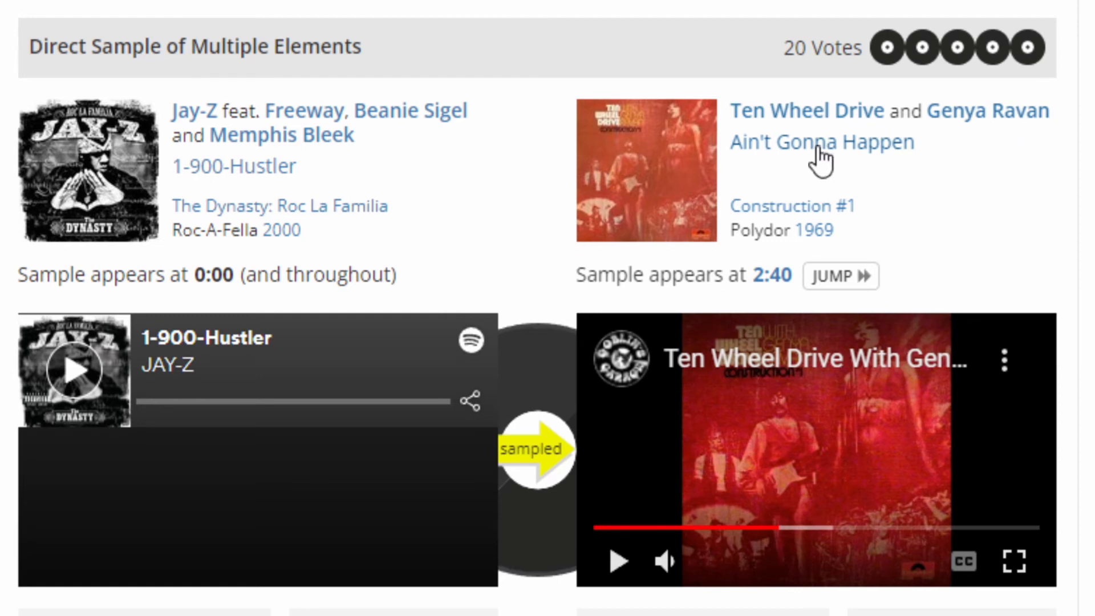
pyautogui.moveTo(584, 272); pyautogui.dragTo(722, 279)
pyautogui.click(692, 286)
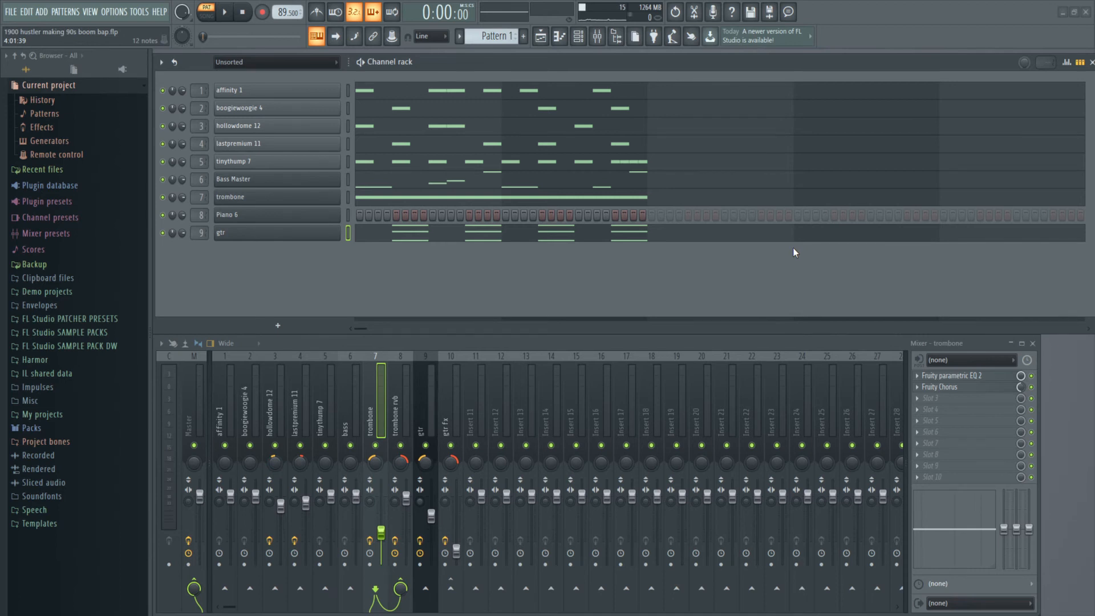
# Step: Return to the beat in FL Studio and play the version with the extra trombone, sax and trumpet 2 parts
pyautogui.click(300, 330)
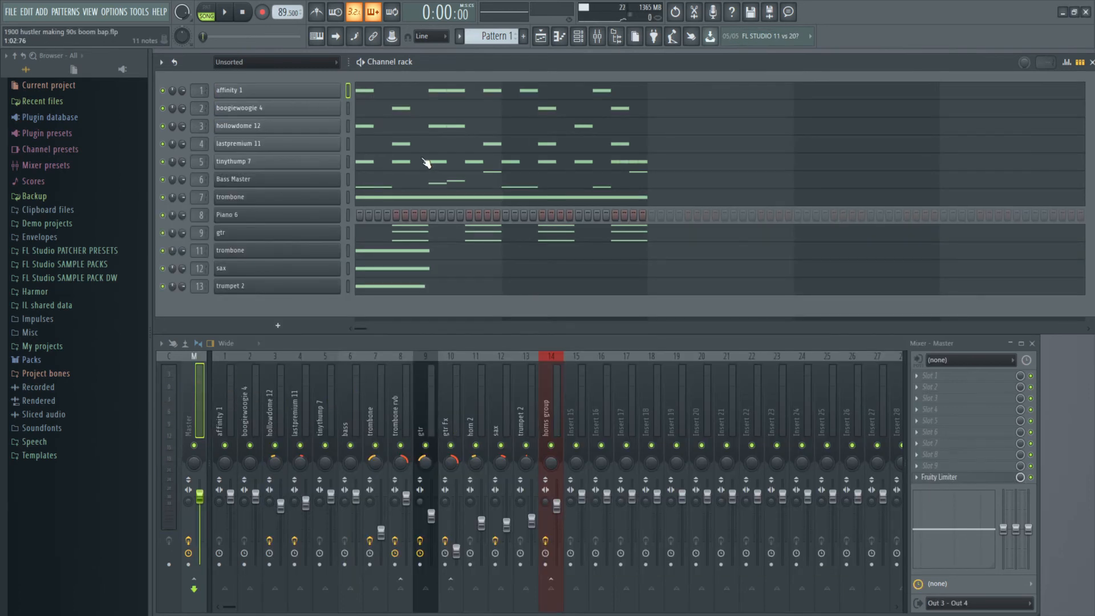
pyautogui.press('space')
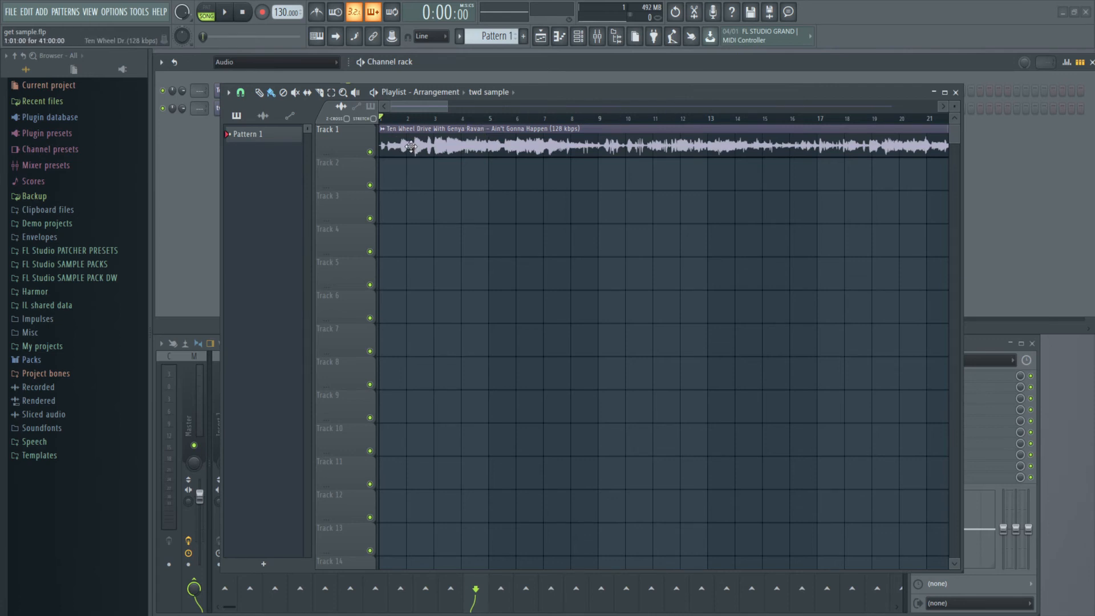
# Step: Audition the Ain't Gonna Happen clip, slice it just before bar 2 and at bar 6, and make that section the sample twd sample NEW
pyautogui.click(392, 121)
pyautogui.click(402, 121)
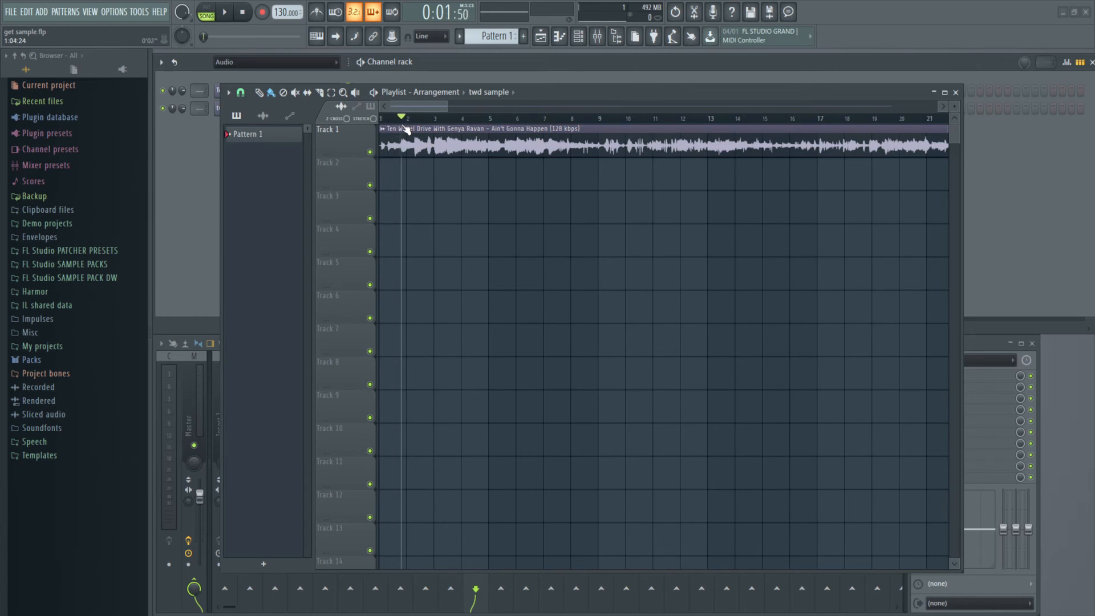
pyautogui.press('space')
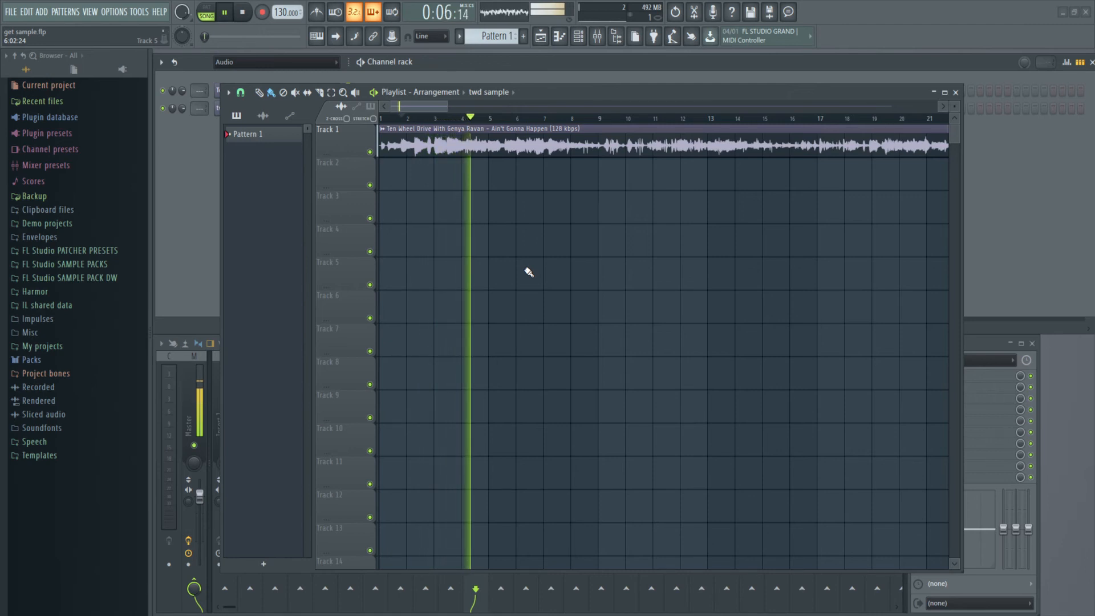
pyautogui.press('space')
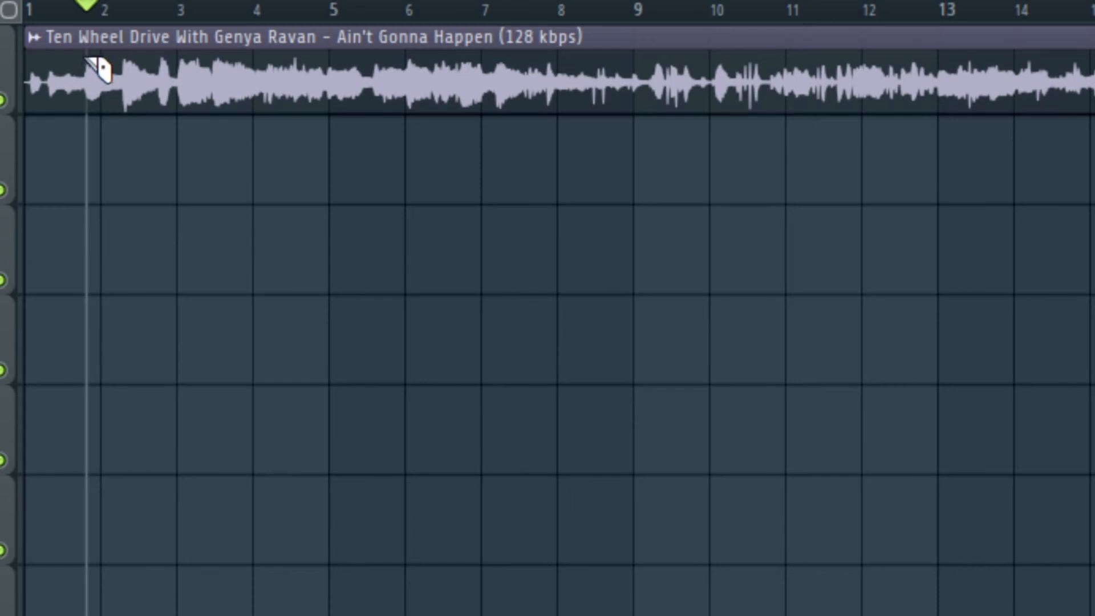
pyautogui.click(86, 52)
pyautogui.moveTo(407, 37); pyautogui.dragTo(410, 148)
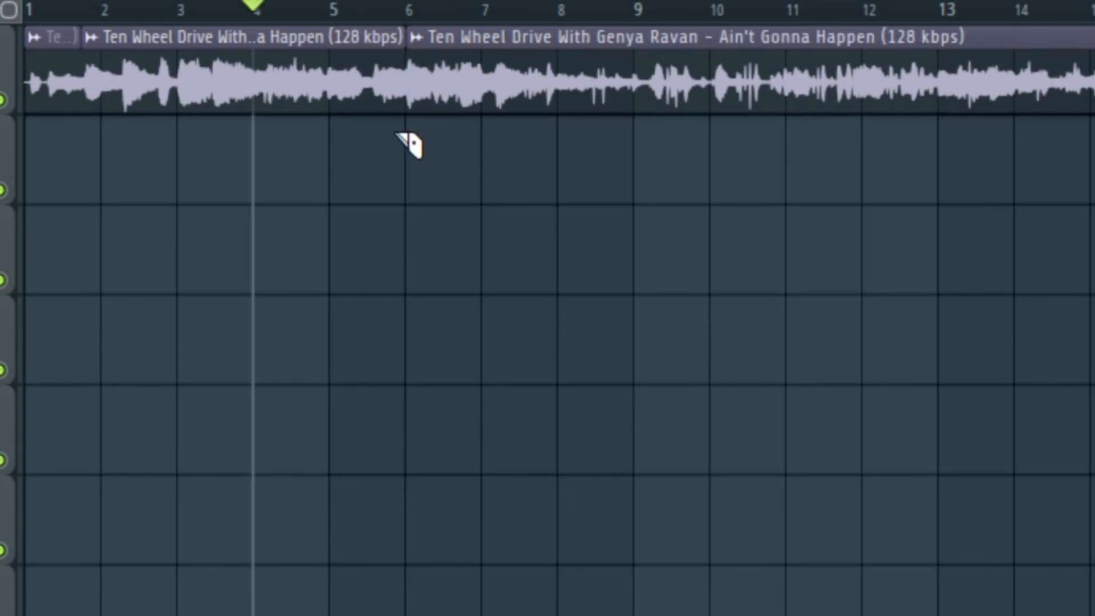
pyautogui.click(92, 39)
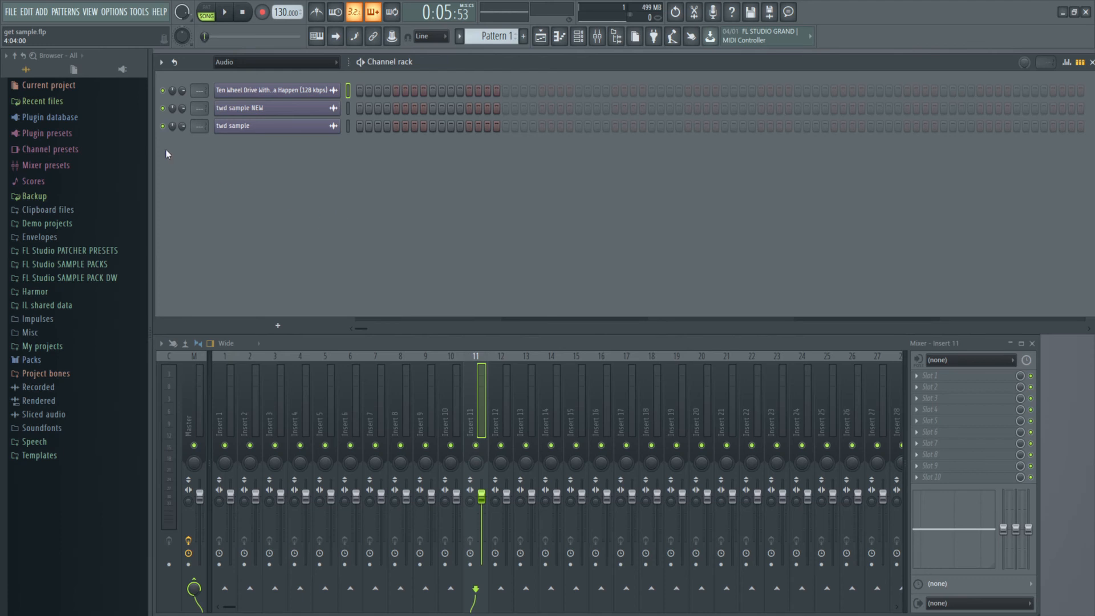
# Step: Place twd sample NEW at bar 1 on Track 2 of the beat project and time-stretch it to two bars
pyautogui.click(15, 15)
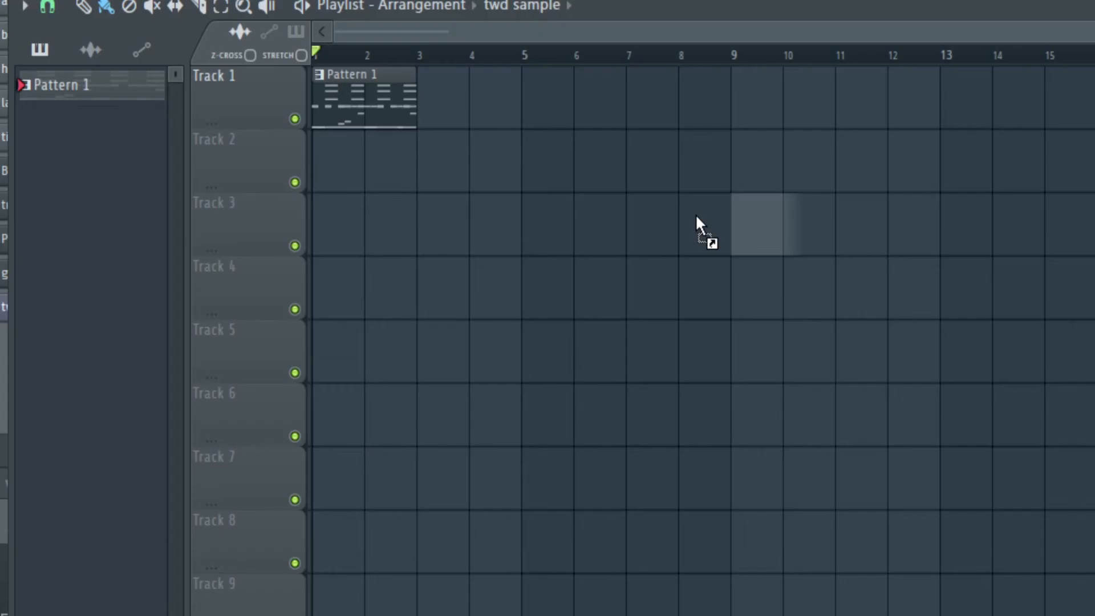
pyautogui.moveTo(696, 227); pyautogui.dragTo(360, 178)
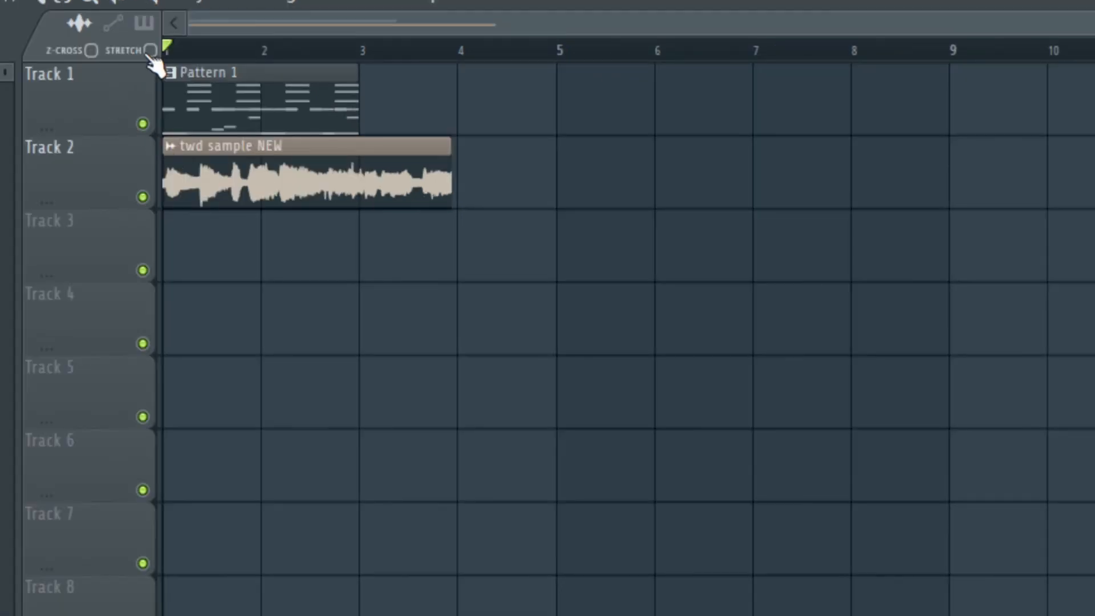
pyautogui.click(151, 51)
pyautogui.moveTo(454, 190); pyautogui.dragTo(362, 188)
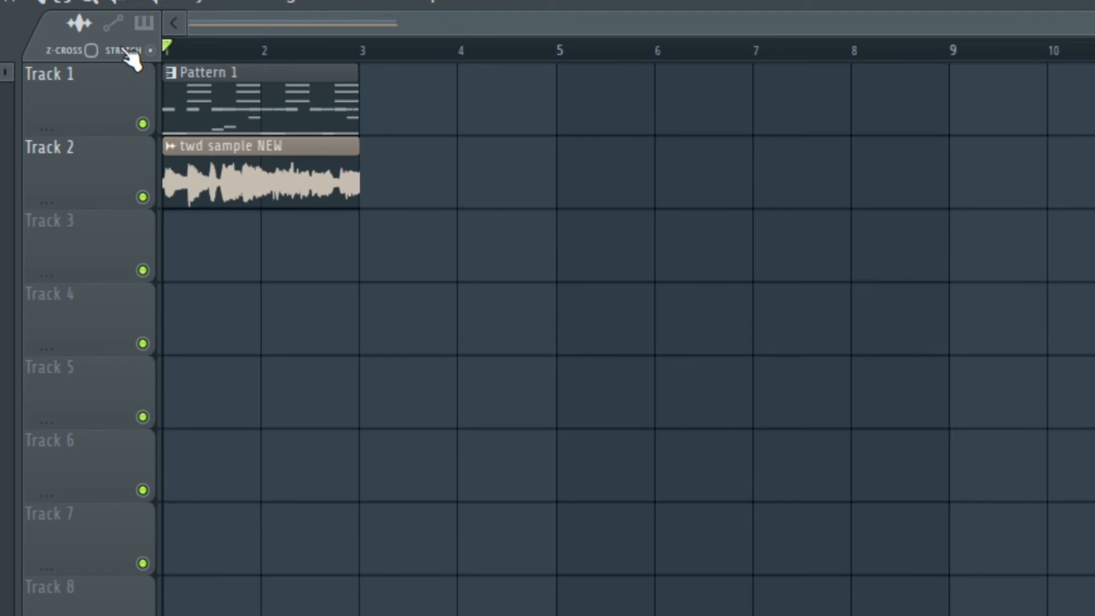
# Step: Play the sample alone, unmute Track 1 to hear both together, and stretch the sample clip slightly past the start of bar 3
pyautogui.press('space')
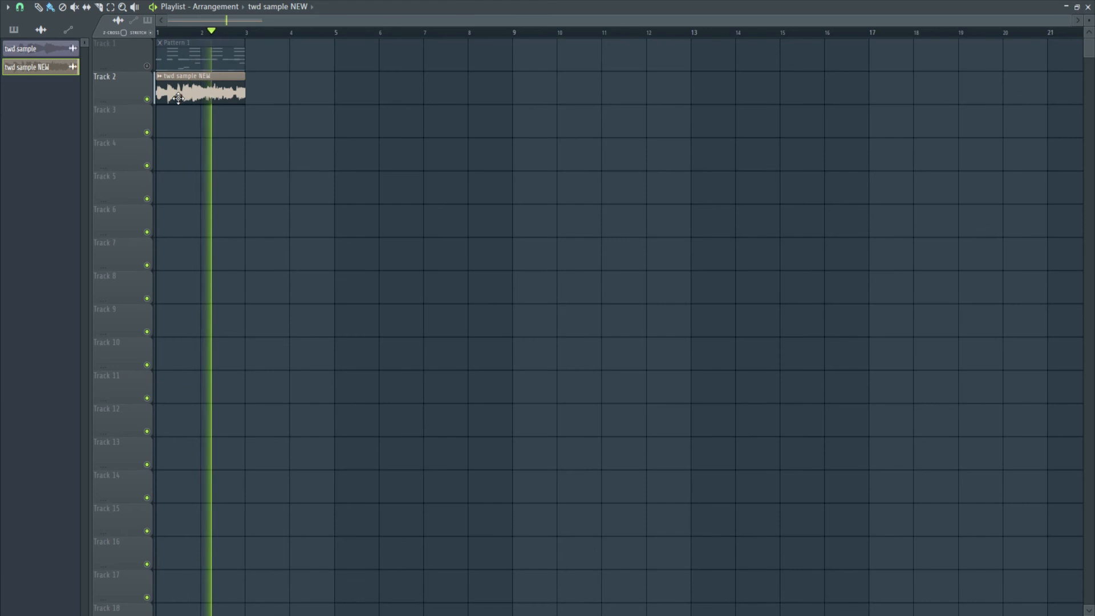
pyautogui.press('space')
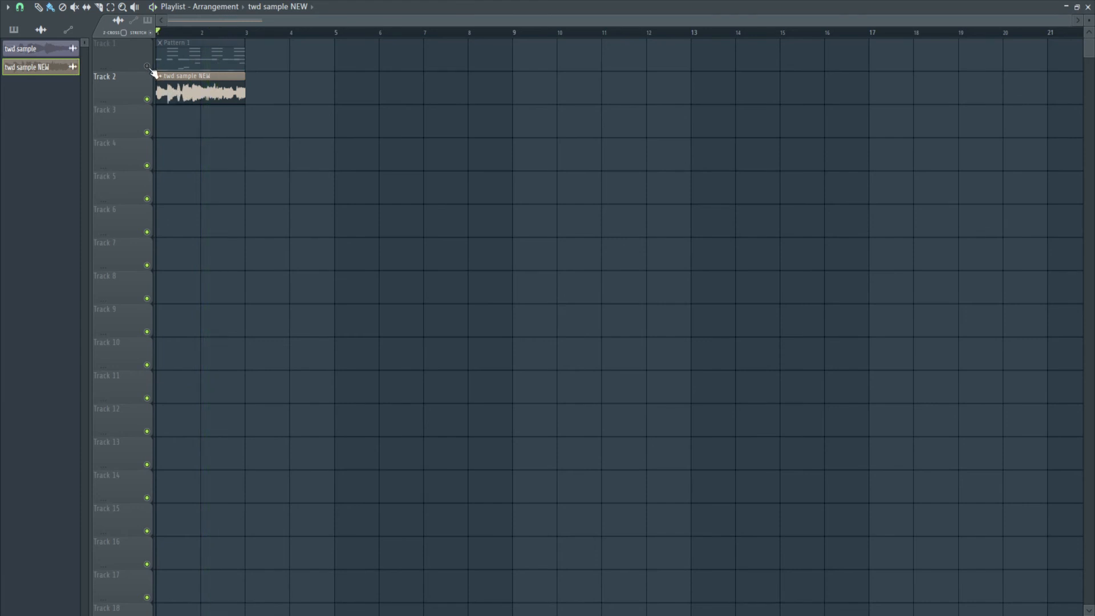
pyautogui.click(147, 66)
pyautogui.press('space')
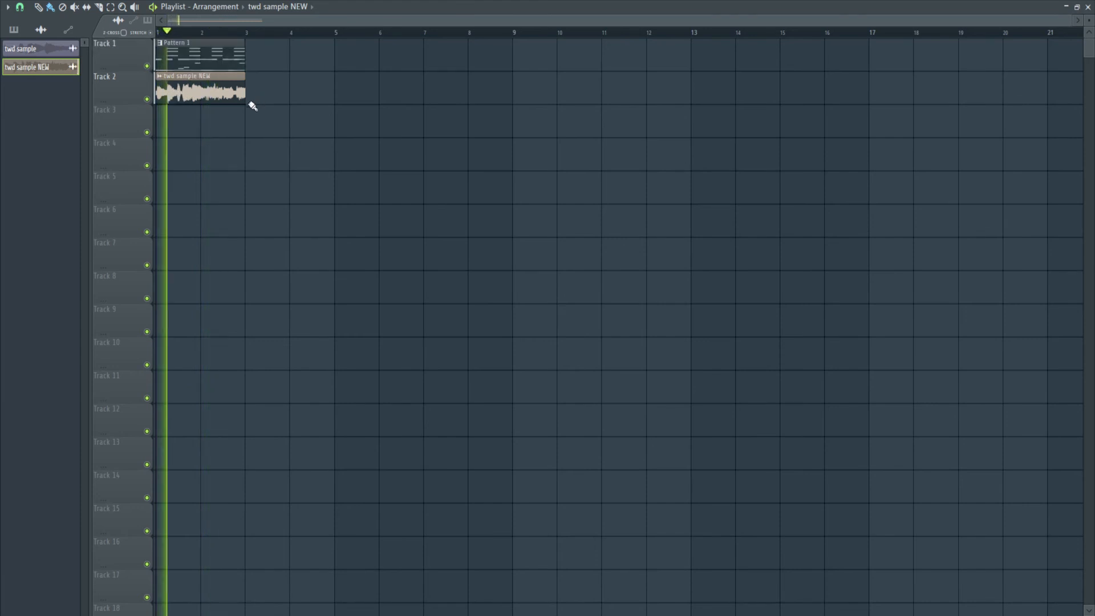
pyautogui.press('space')
pyautogui.moveTo(244, 101); pyautogui.dragTo(253, 102)
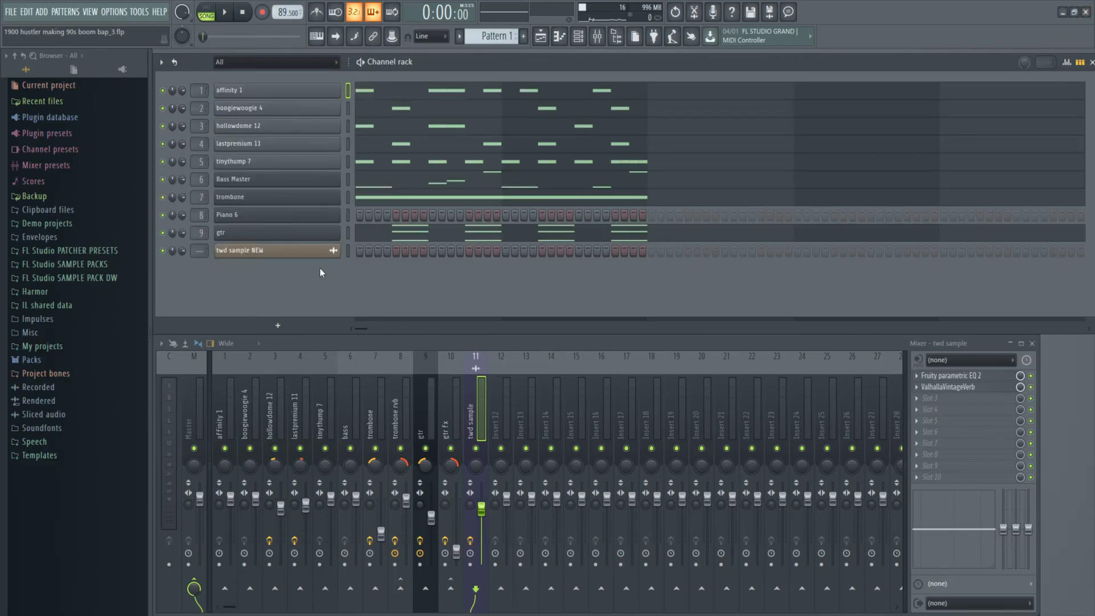
# Step: Route the twd sample NEW channel to mixer track 11 and solo that track with its Fruity Parametric EQ 2 open
pyautogui.scroll(11, 200, 251)
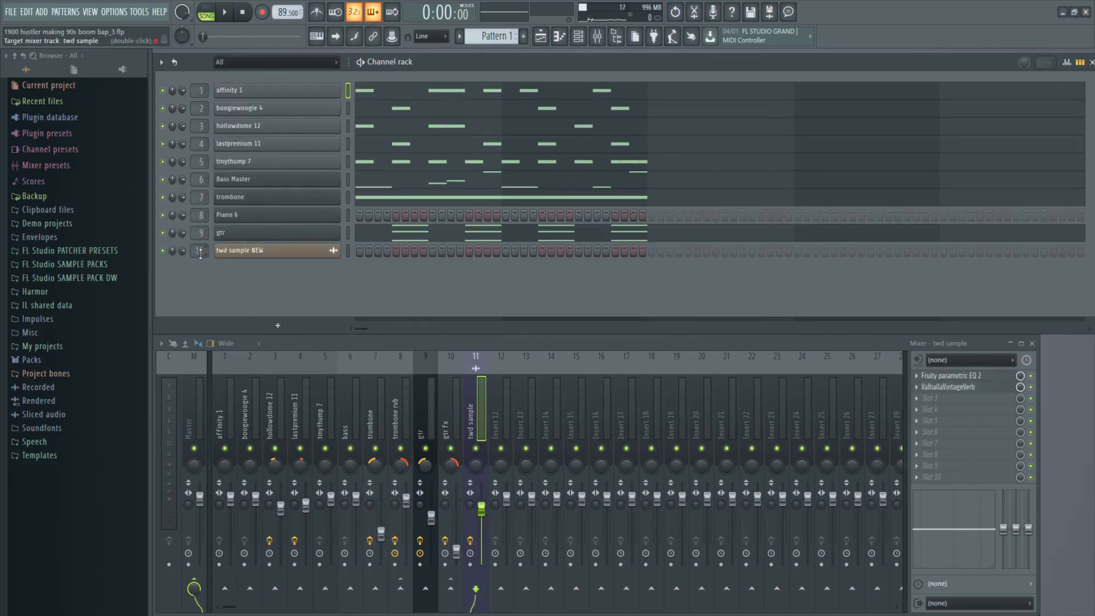
pyautogui.click(964, 377)
pyautogui.moveTo(371, 109); pyautogui.dragTo(547, 160)
pyautogui.rightClick(475, 448)
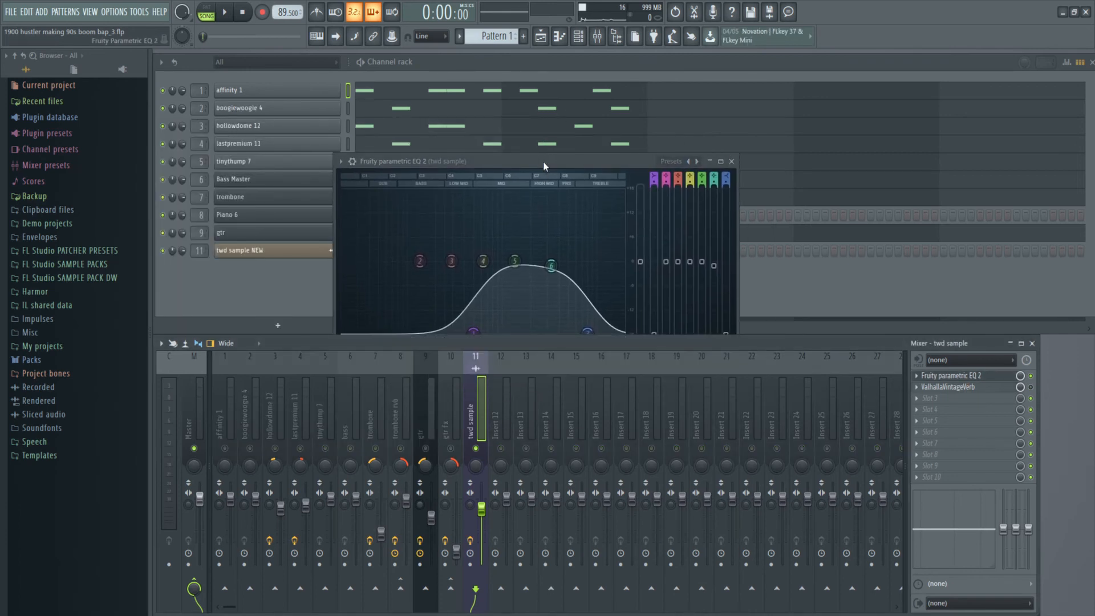
pyautogui.click(544, 164)
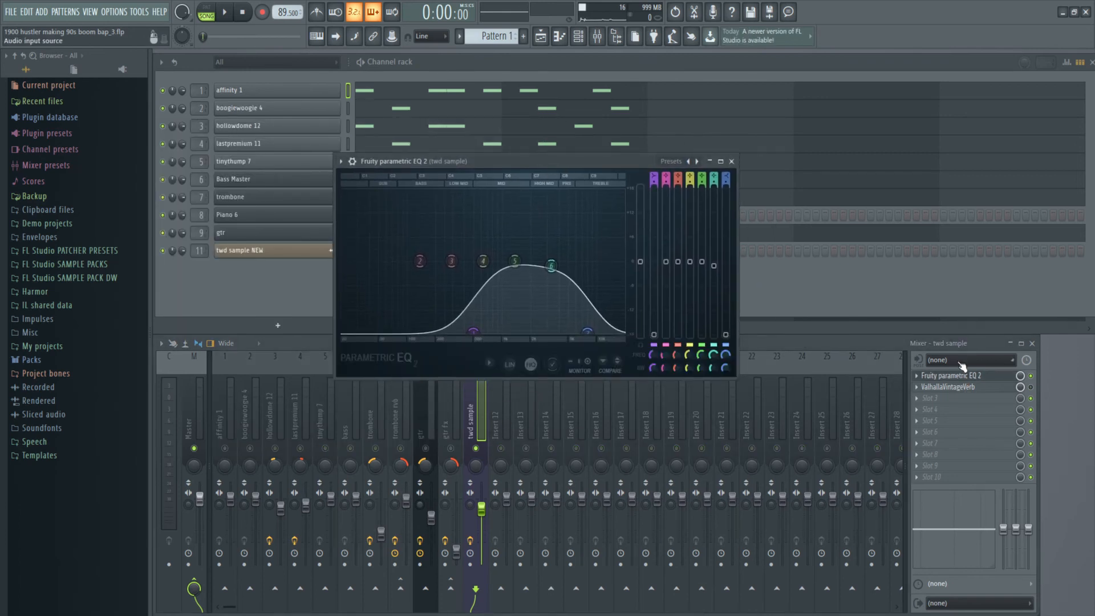
# Step: Compare the soloed sample in playback with Fruity Parametric EQ 2 bypassed and enabled
pyautogui.click(1032, 378)
pyautogui.press('space')
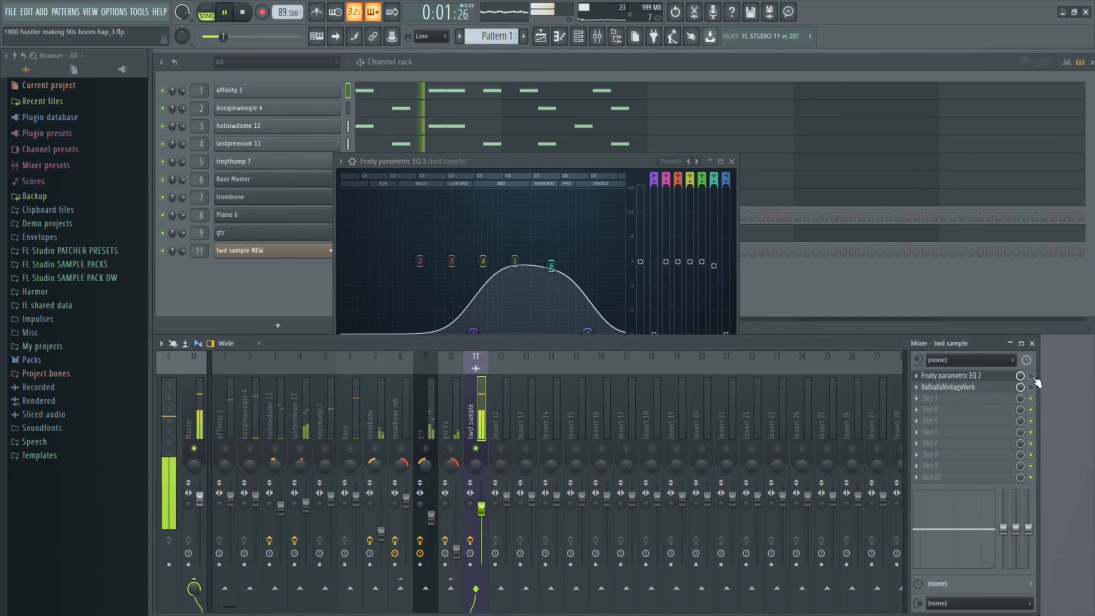
pyautogui.press('space')
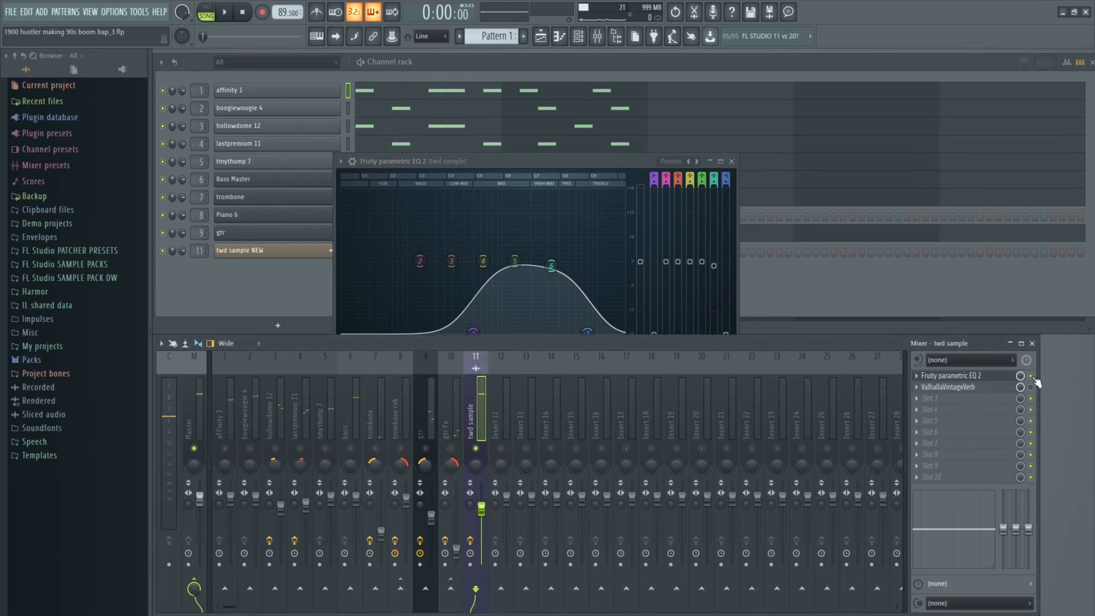
pyautogui.press('space')
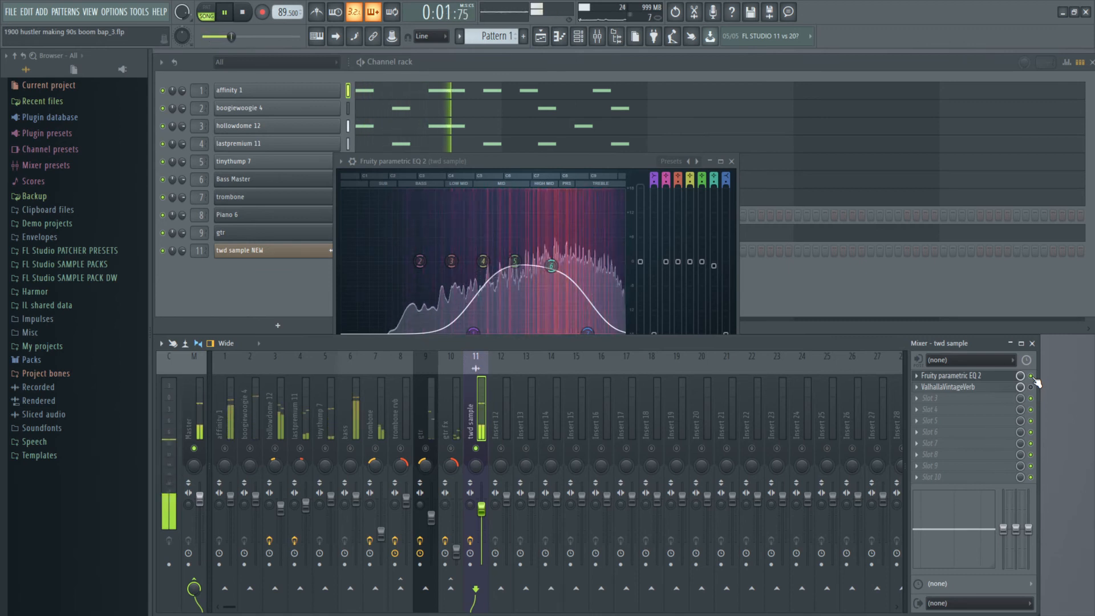
pyautogui.press('space')
# Step: Set the sample EQ's band 1 to about 827 Hz, raise band 6 slightly, move band 7 to about 14546 Hz, and close the EQ
pyautogui.moveTo(472, 332); pyautogui.dragTo(490, 333)
pyautogui.moveTo(551, 265); pyautogui.dragTo(558, 256)
pyautogui.moveTo(588, 332); pyautogui.dragTo(611, 332)
pyautogui.moveTo(612, 331); pyautogui.dragTo(613, 337)
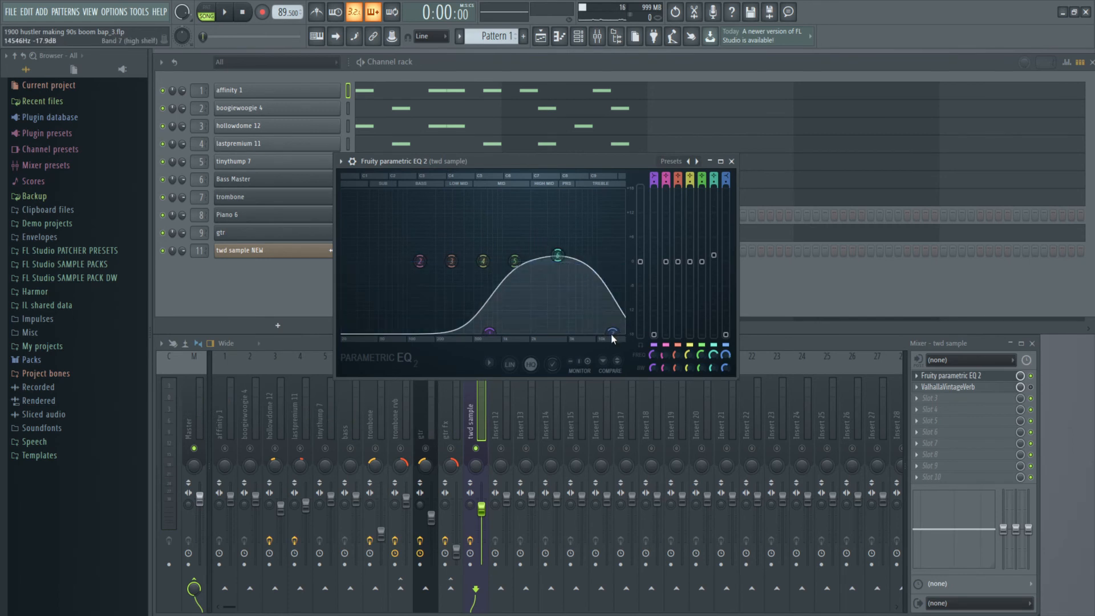
pyautogui.press('space')
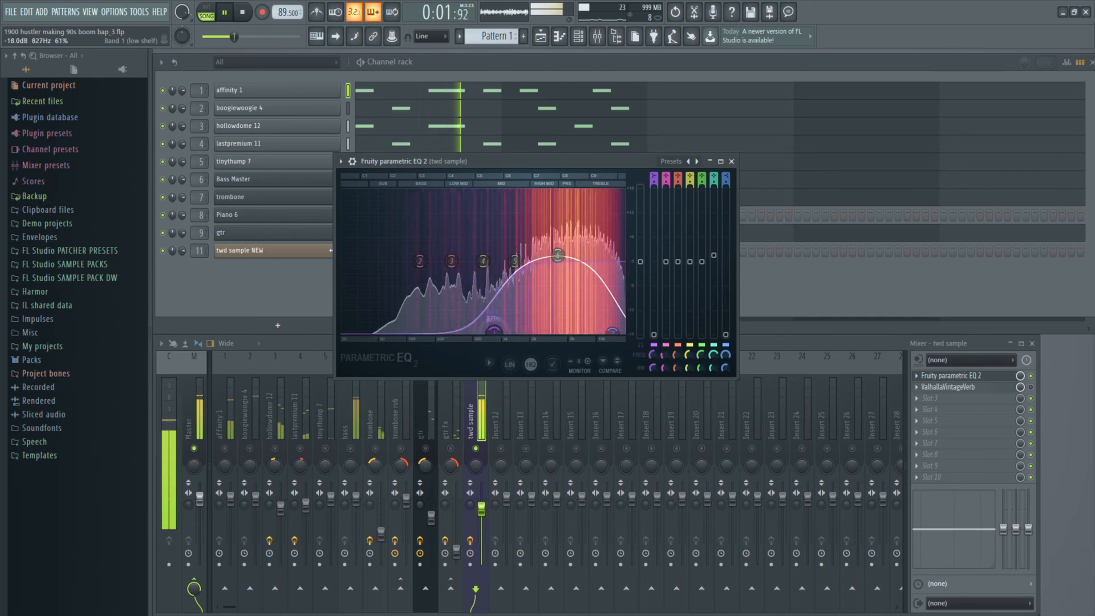
pyautogui.press('space')
pyautogui.click(733, 161)
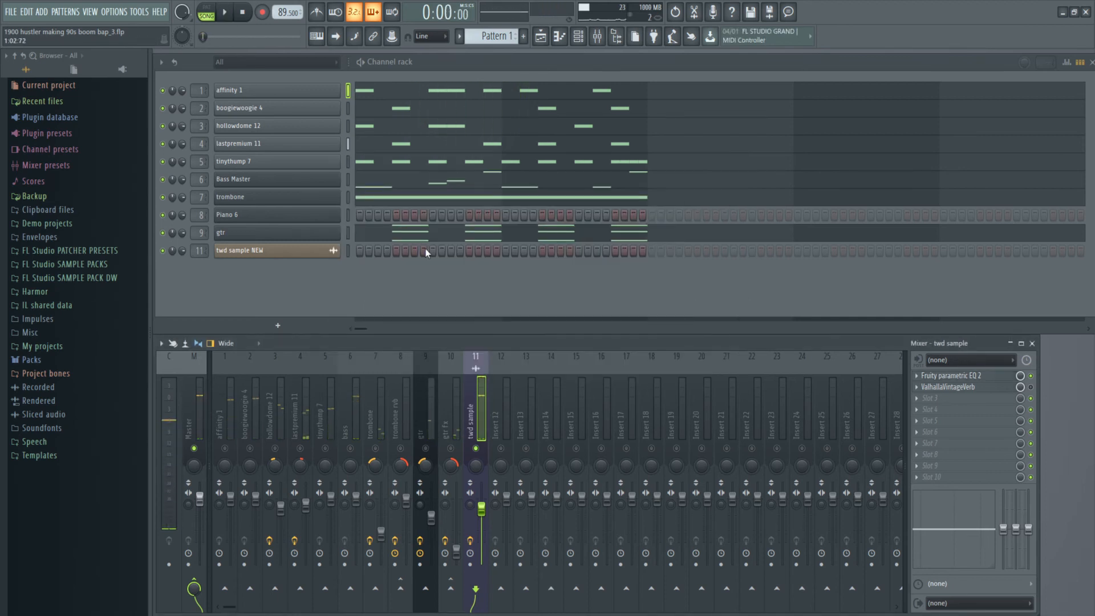
# Step: Unsolo the twd sample mixer track, play the full mix, and review the clips in the playlist
pyautogui.rightClick(477, 449)
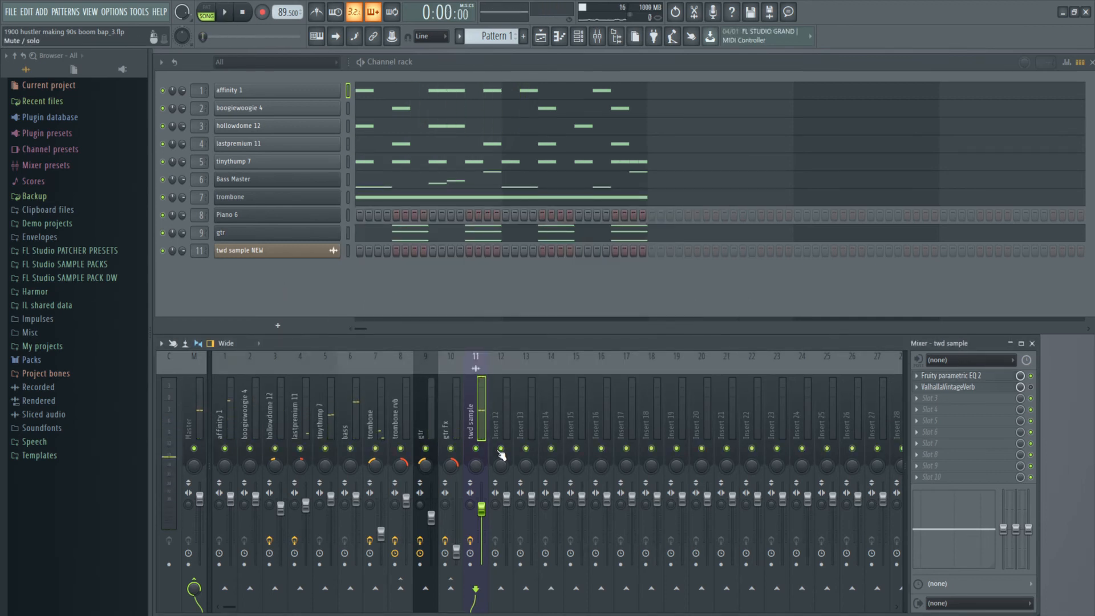
pyautogui.press('space')
pyautogui.press('space')
pyautogui.click(545, 41)
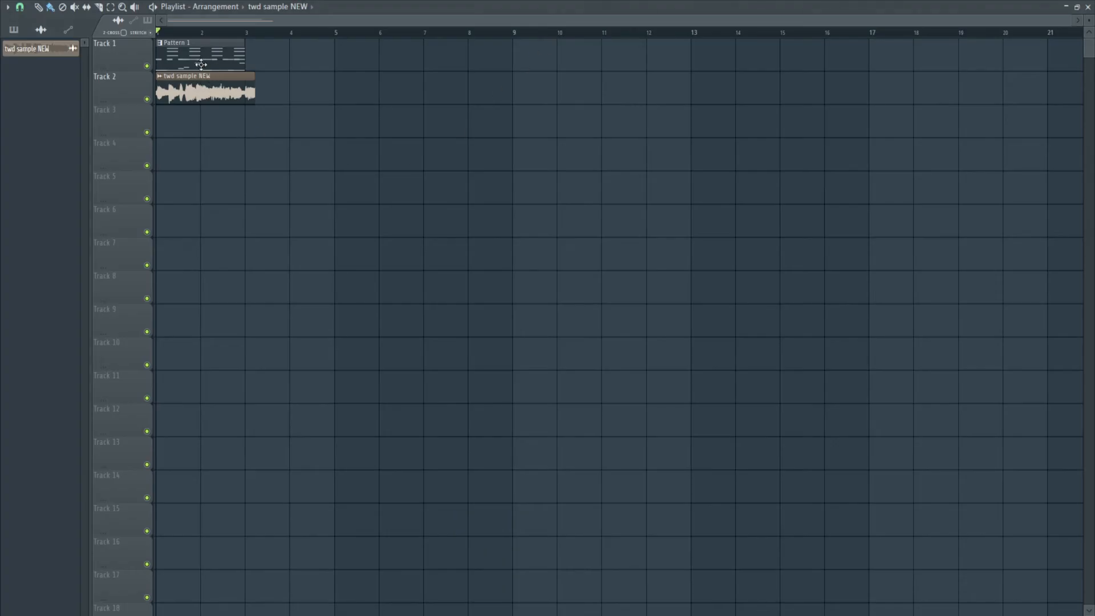
pyautogui.click(1088, 6)
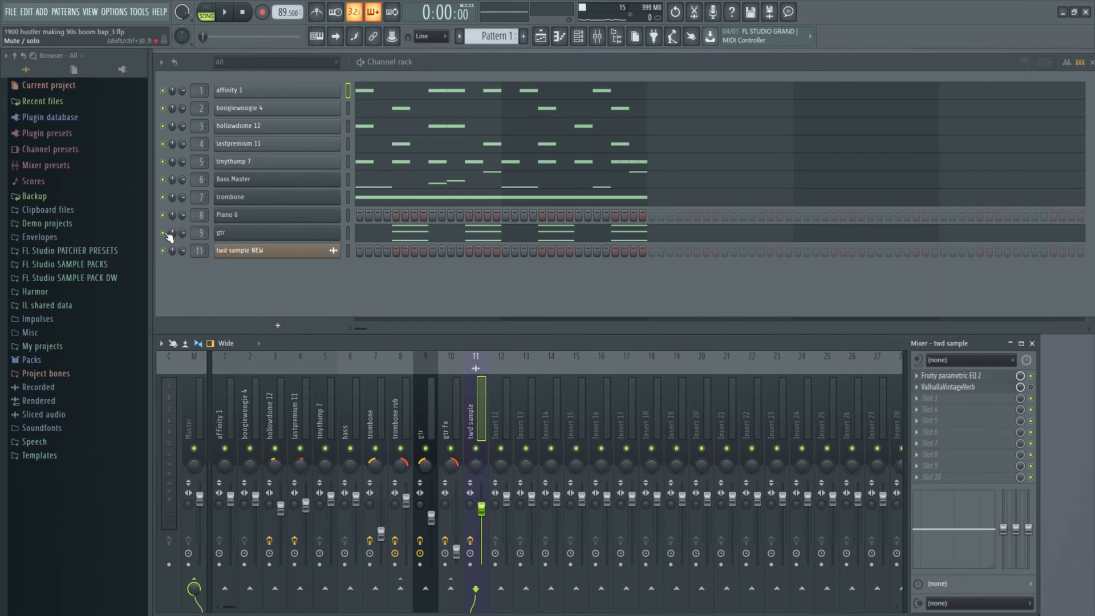
# Step: Mute the gtr, Piano 6, trombone and Bass Master channels and play the sample with only the drums
pyautogui.moveTo(166, 216); pyautogui.dragTo(165, 197)
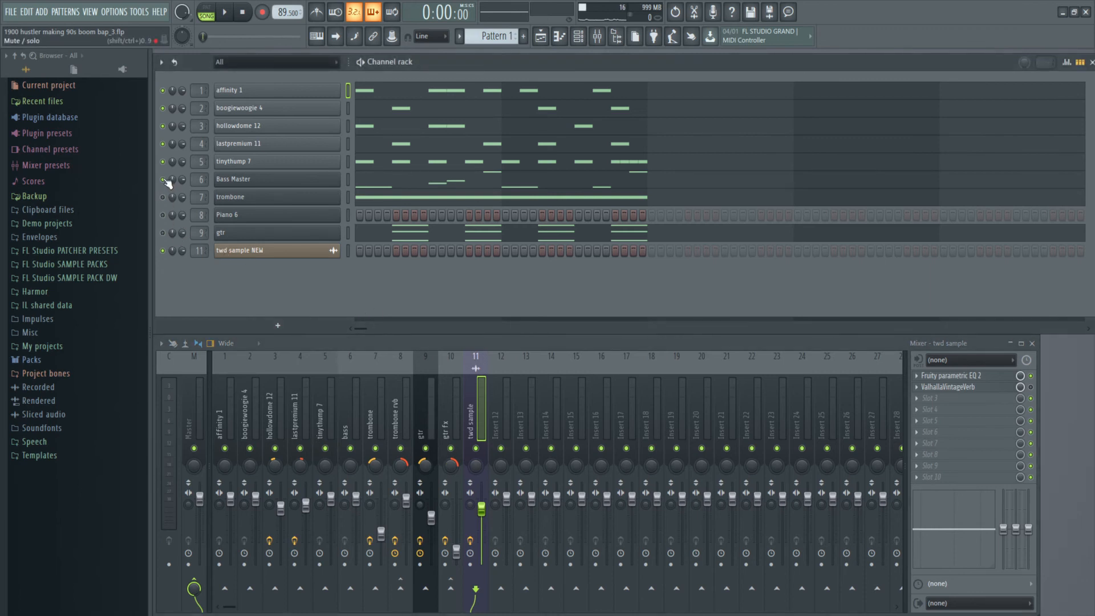
pyautogui.press('space')
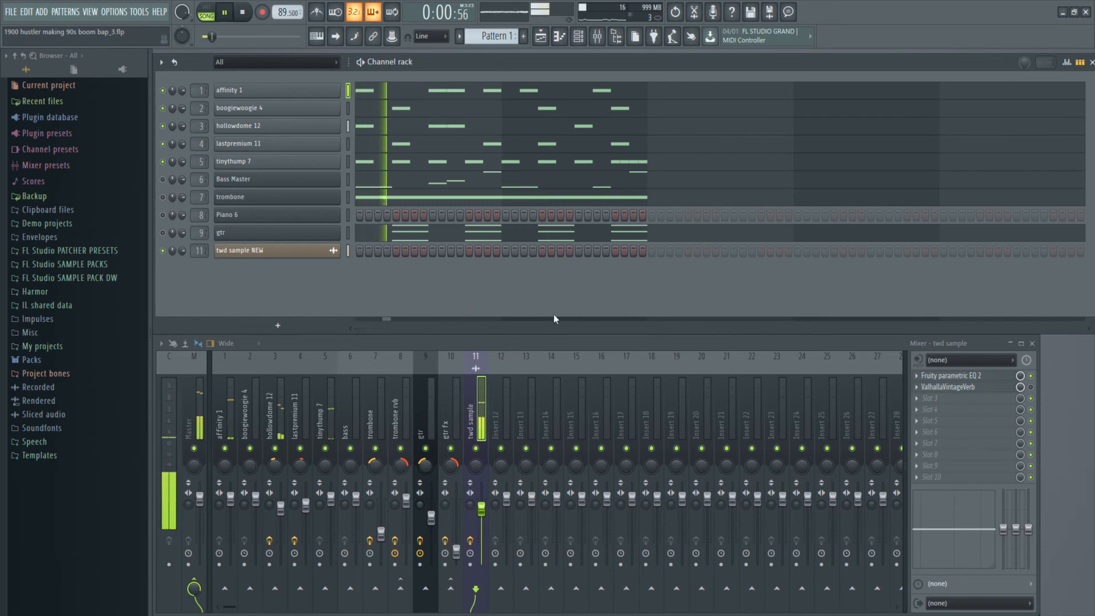
# Step: Trim the quiet lead-in off the twd sample NEW clip, realign the clip to bar 1, and play it with the beat
pyautogui.press('space')
pyautogui.click(540, 37)
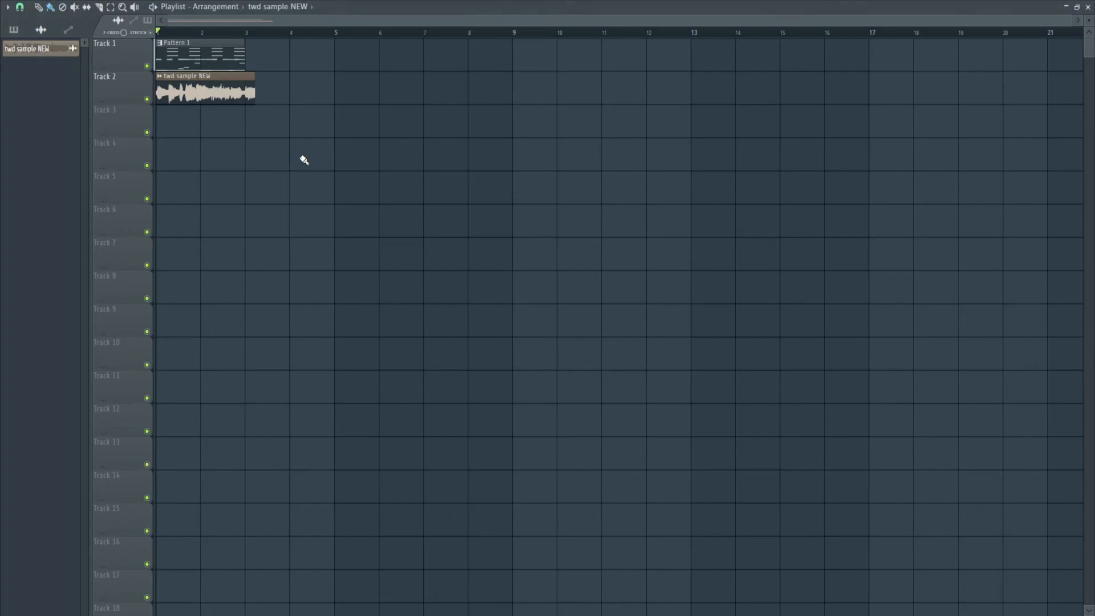
pyautogui.scroll(4, 262, 142)
pyautogui.scroll(3, 262, 146)
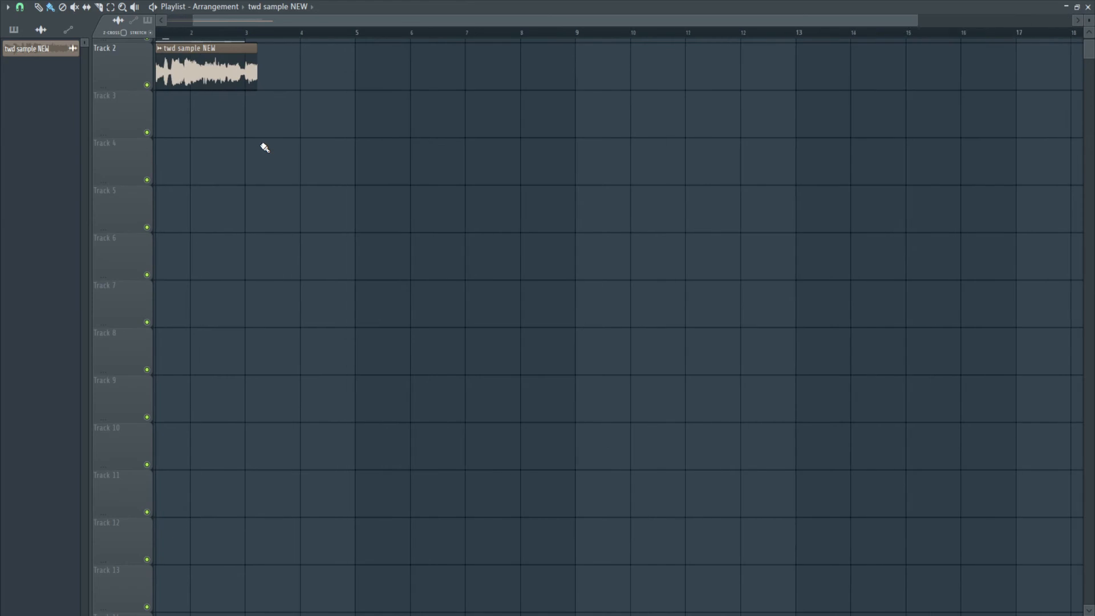
pyautogui.moveTo(279, 21); pyautogui.dragTo(77, 14)
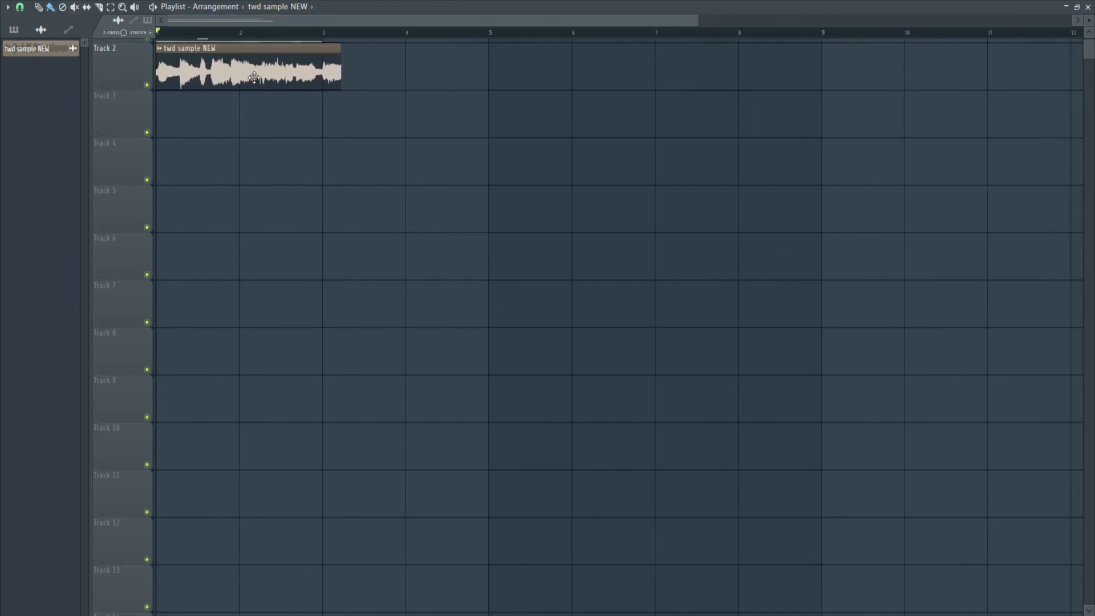
pyautogui.scroll(3, 157, 39)
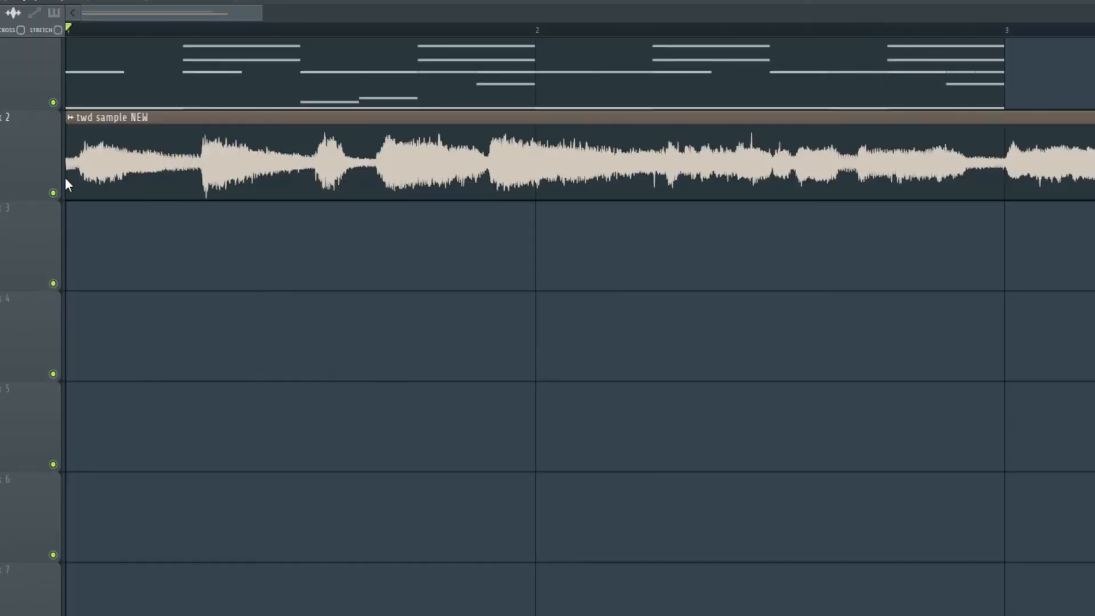
pyautogui.moveTo(66, 191); pyautogui.dragTo(78, 191)
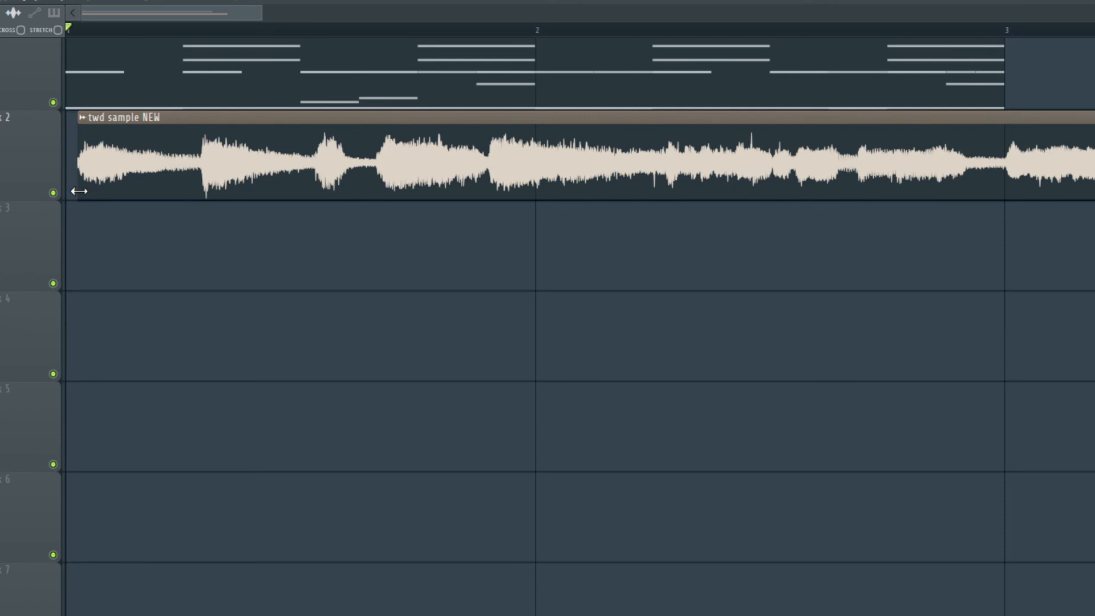
pyautogui.moveTo(163, 172); pyautogui.dragTo(145, 171)
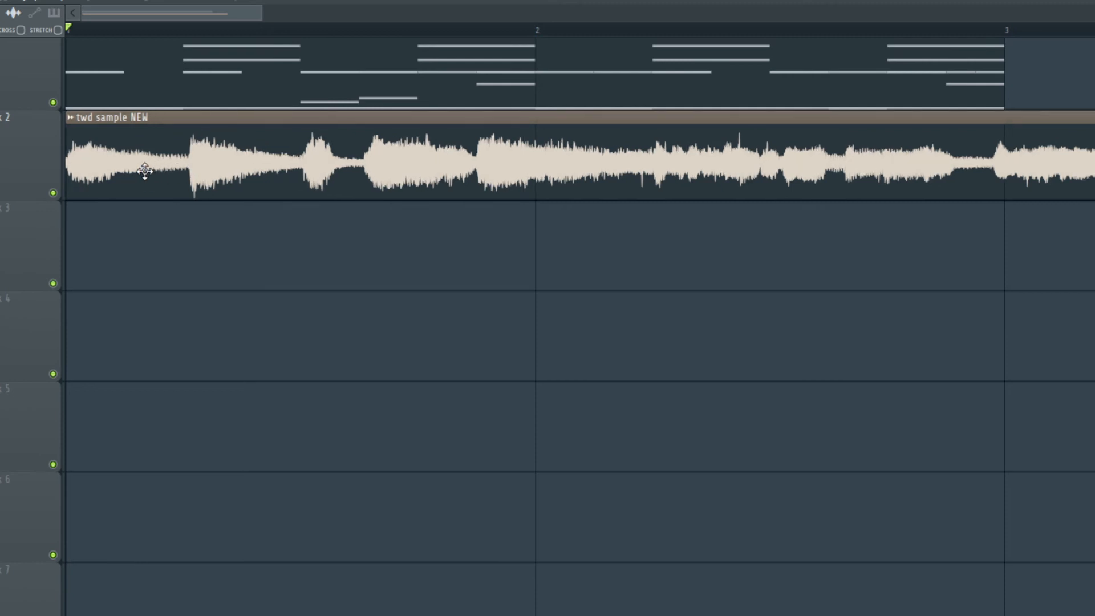
pyautogui.scroll(1, 203, 122)
pyautogui.press('space')
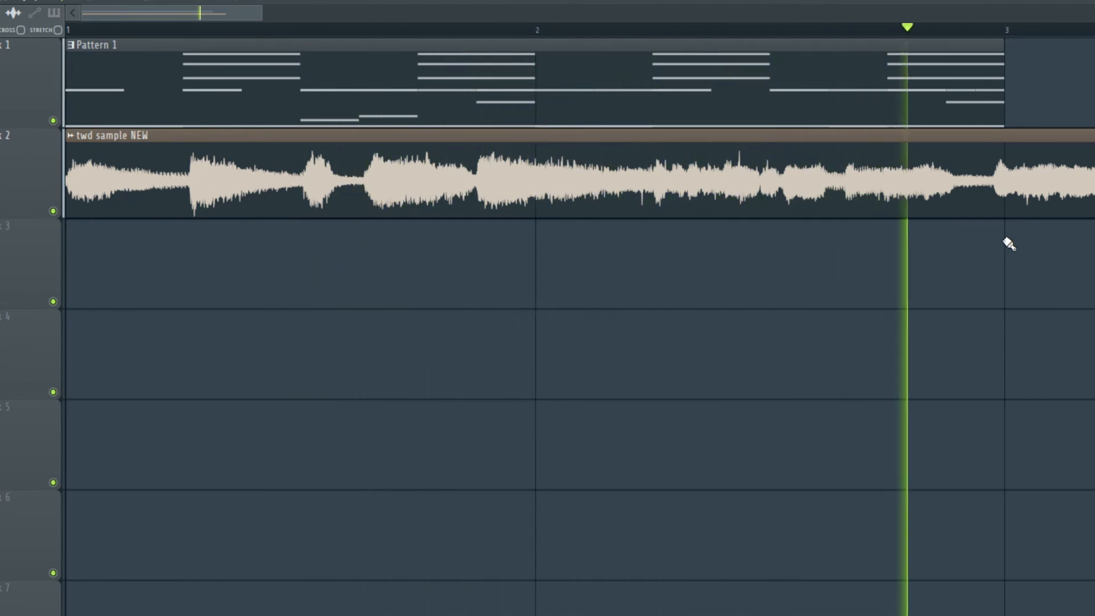
pyautogui.press('space')
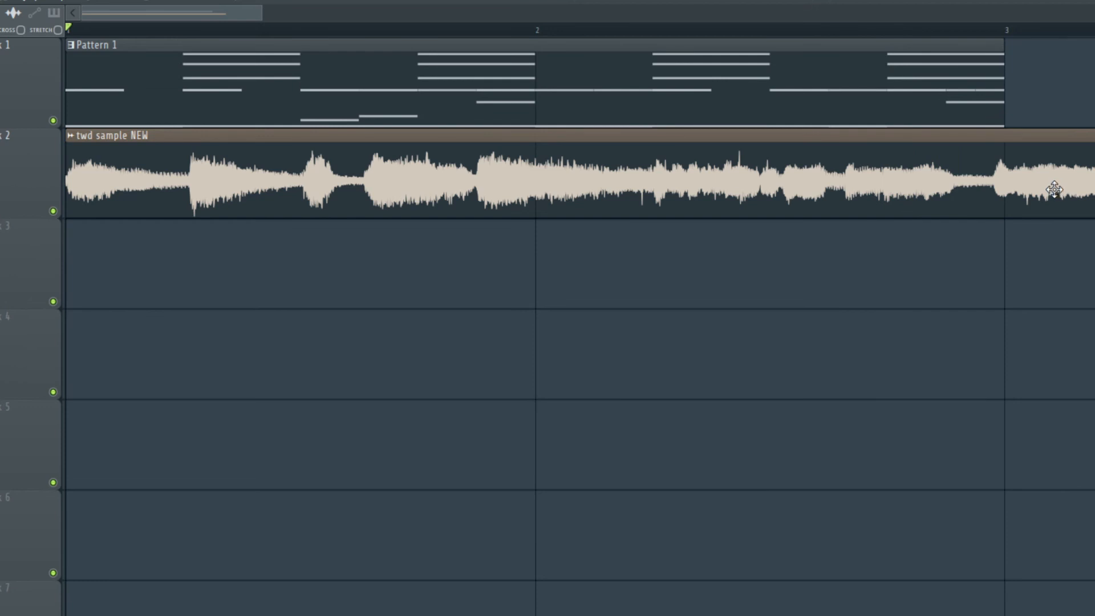
# Step: Slice the twd sample NEW clip at bar 3, delete the leftover piece, and play the two-bar loop
pyautogui.moveTo(1017, 142); pyautogui.dragTo(1017, 228)
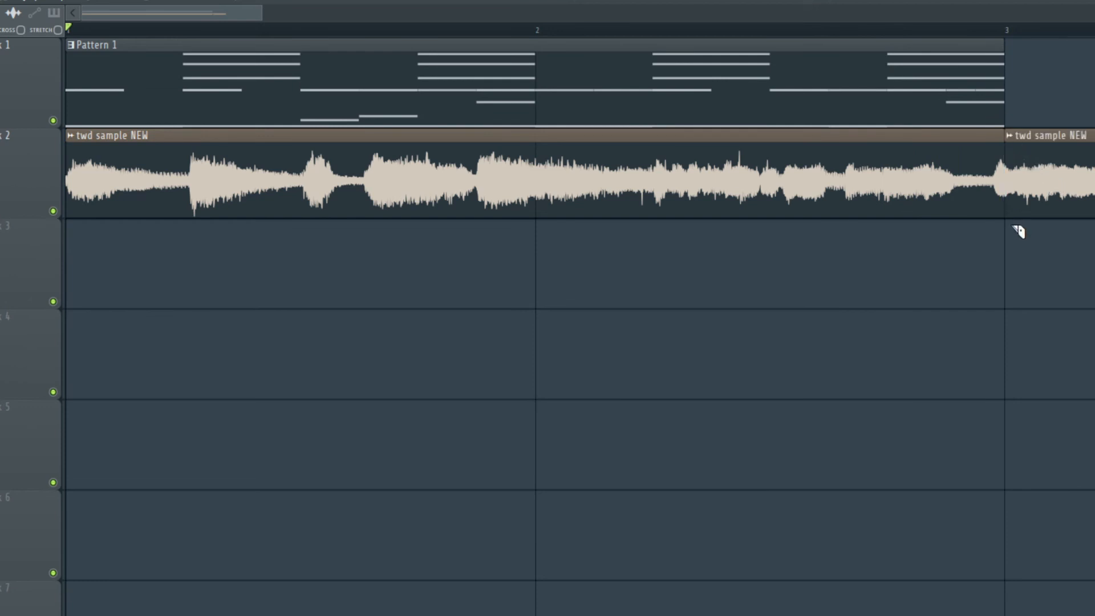
pyautogui.rightClick(1039, 201)
pyautogui.press('space')
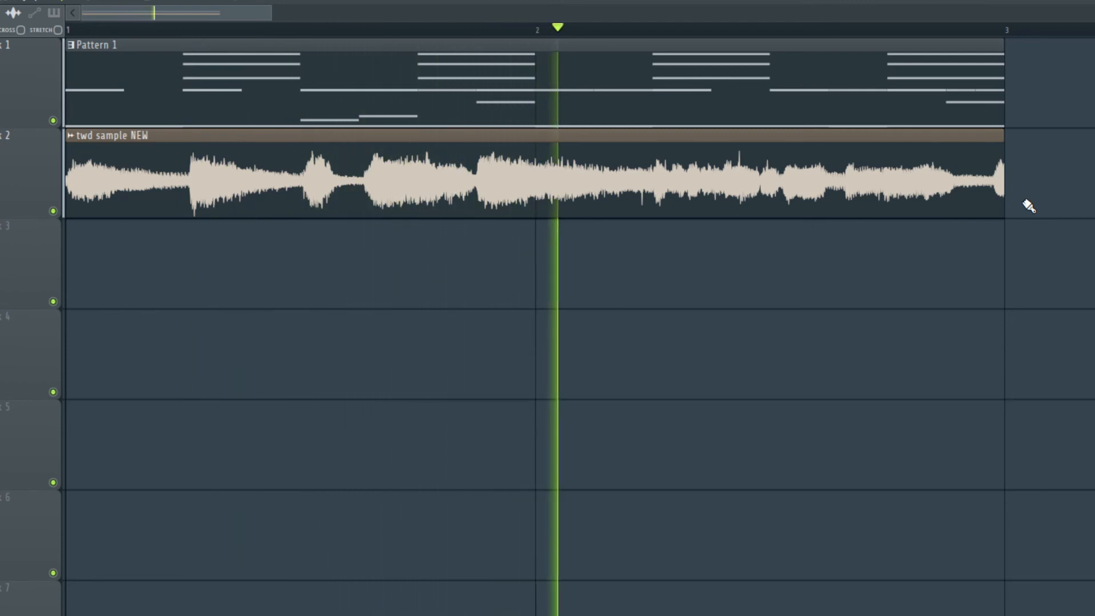
pyautogui.press('space')
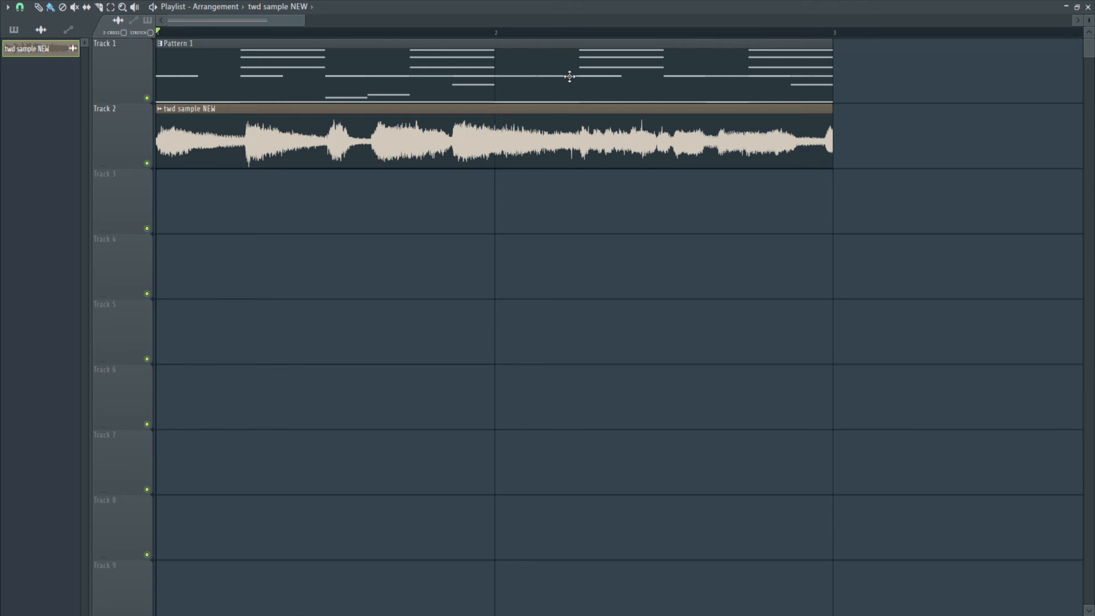
# Step: Play the arrangement from bar 2 and shorten the twd sample NEW clip to end about one beat into bar 2
pyautogui.click(496, 32)
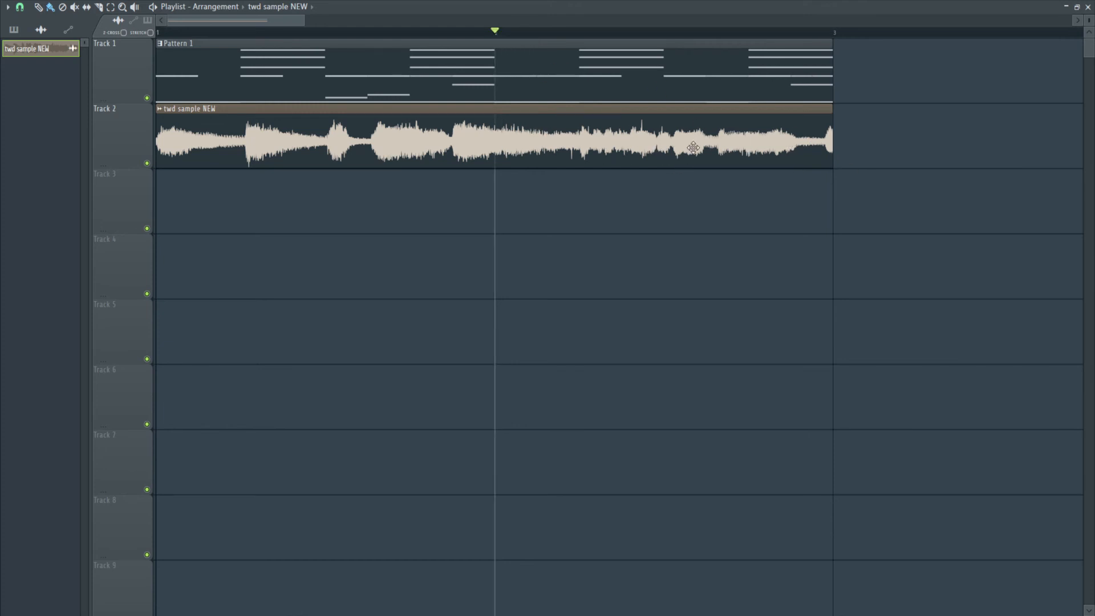
pyautogui.press('space')
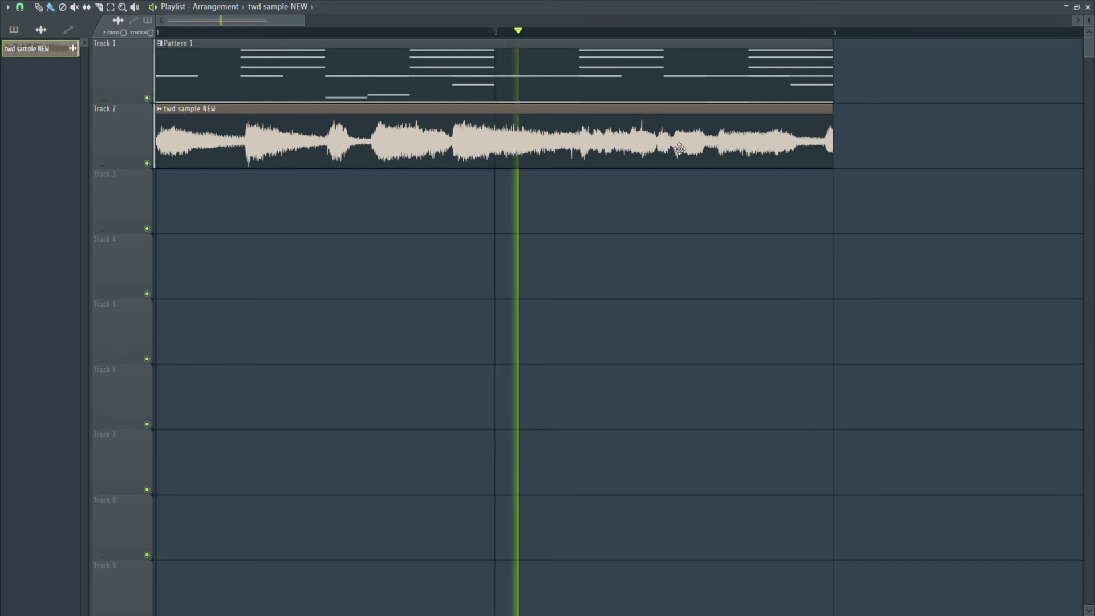
pyautogui.press('space')
pyautogui.moveTo(833, 152); pyautogui.dragTo(583, 157)
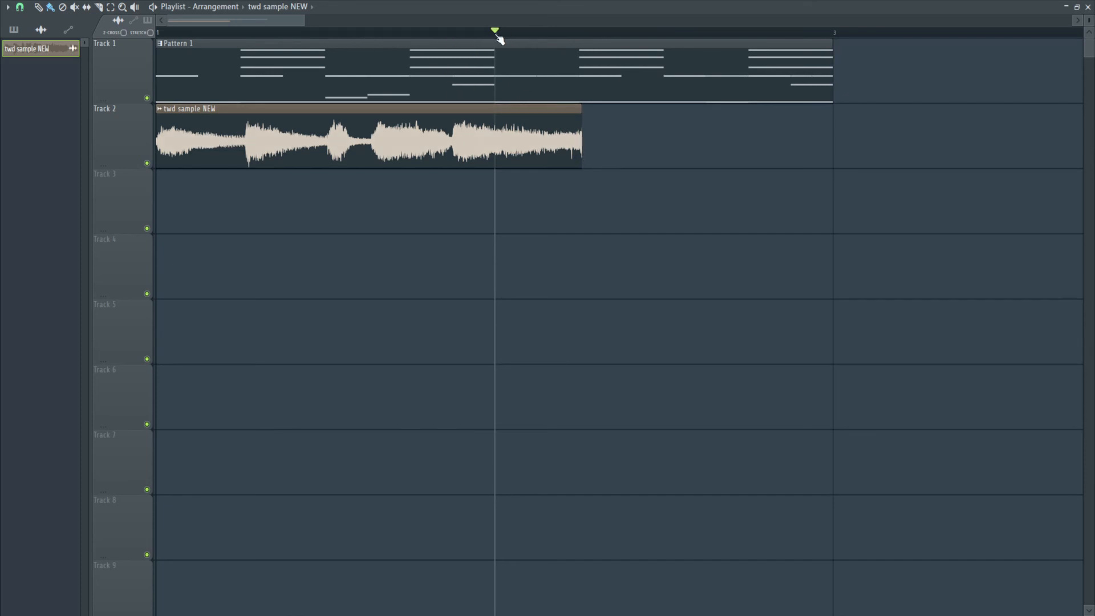
pyautogui.press('space')
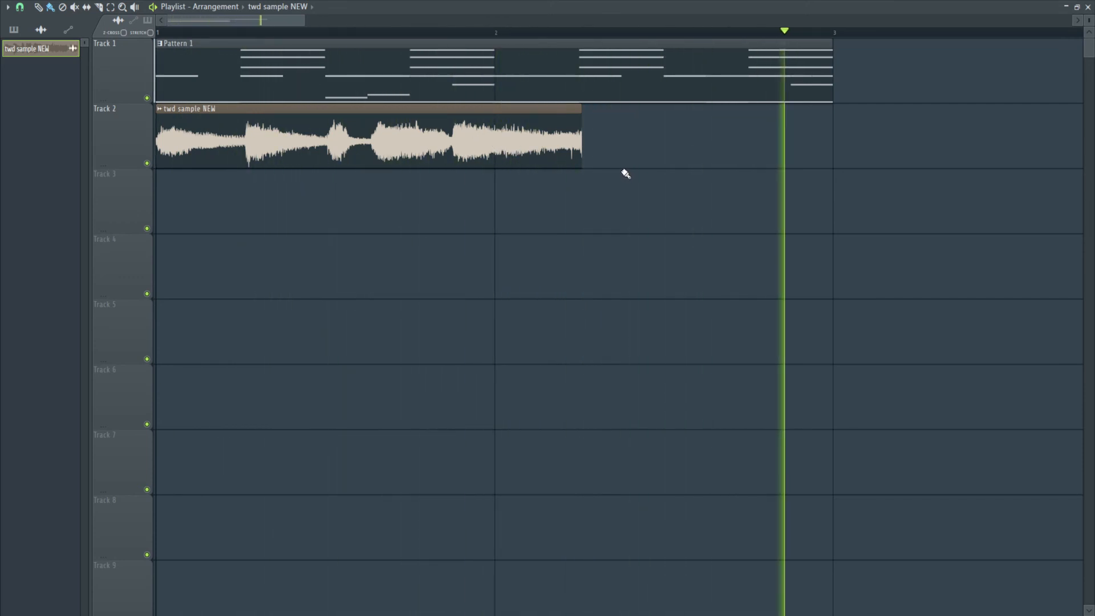
pyautogui.press('space')
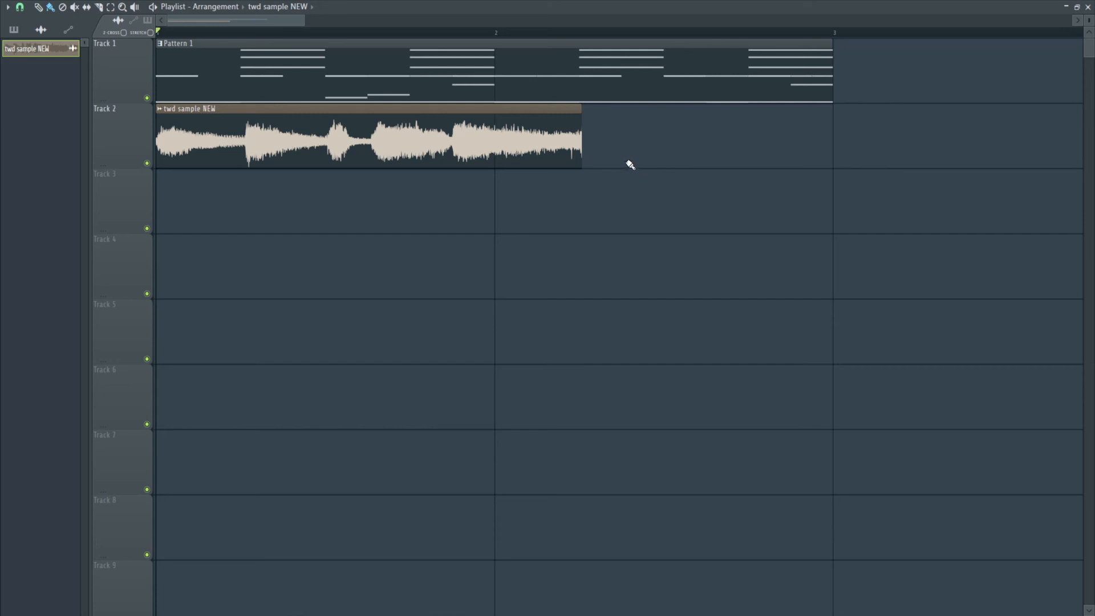
# Step: Play the arrangement from bar 2 to check the shortened sample's ending, return to the start, and close the playlist
pyautogui.click(484, 39)
pyautogui.press('space')
pyautogui.press('space')
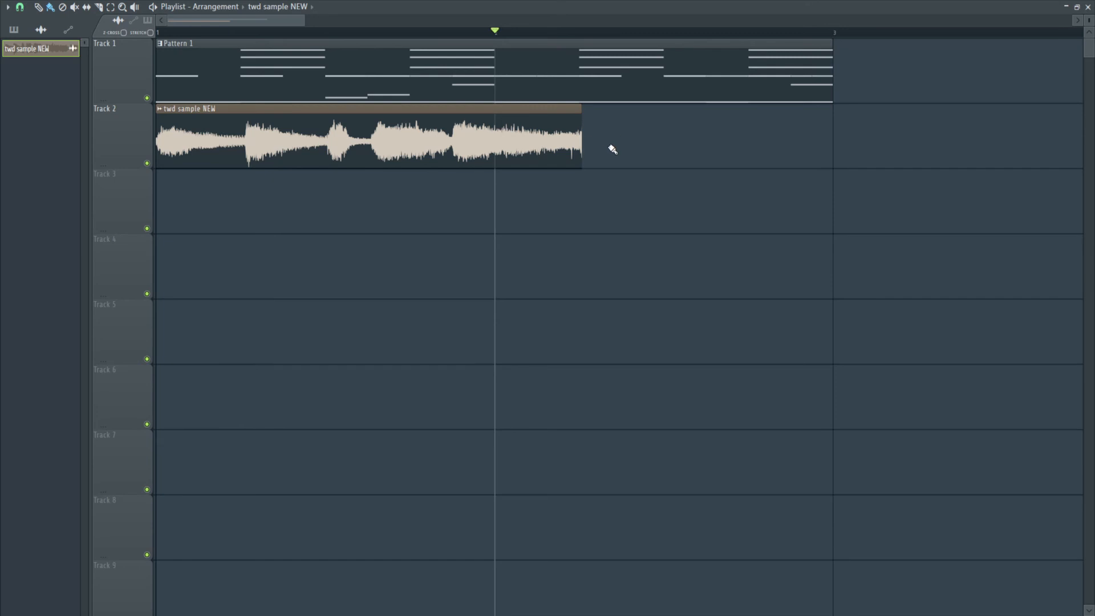
pyautogui.press('space')
pyautogui.press('space')
pyautogui.click(192, 36)
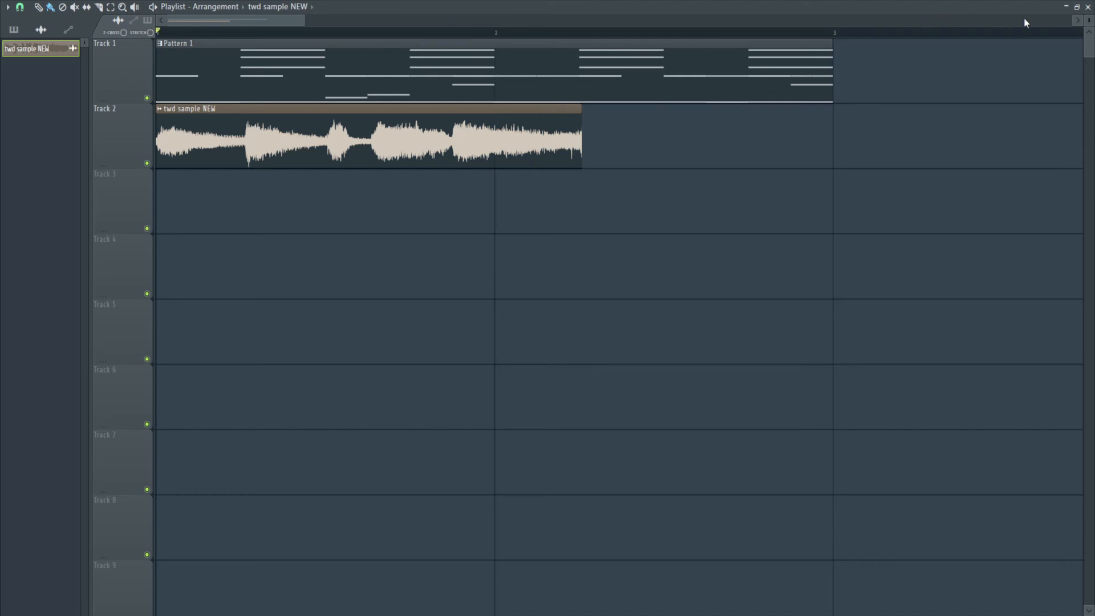
pyautogui.click(1088, 6)
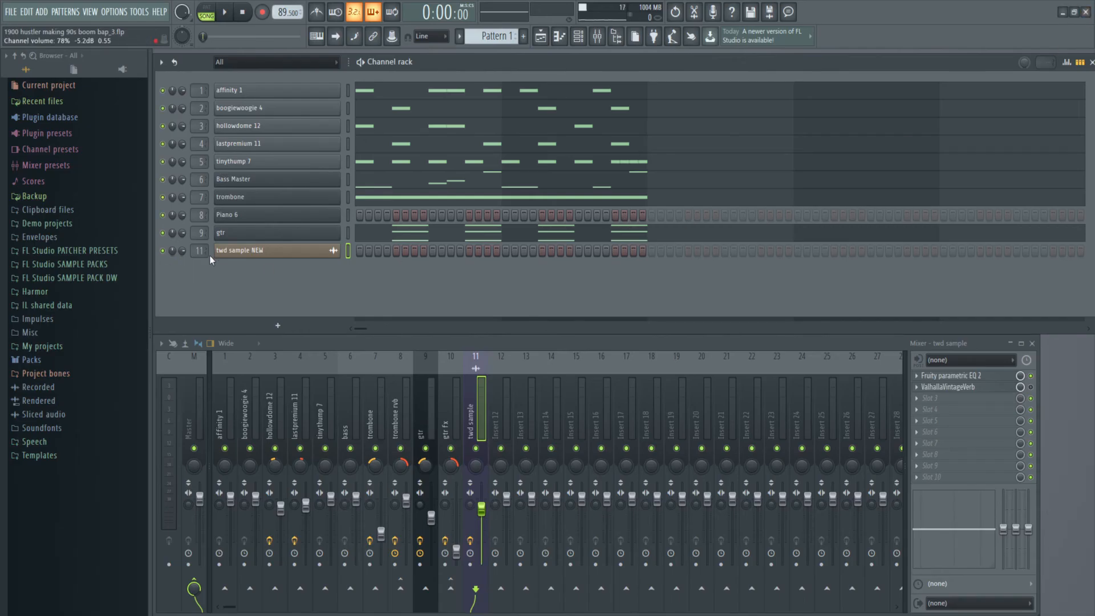
# Step: Set the twd sample NEW channel's time stretching mode to Stretch and play the full beat
pyautogui.press('space')
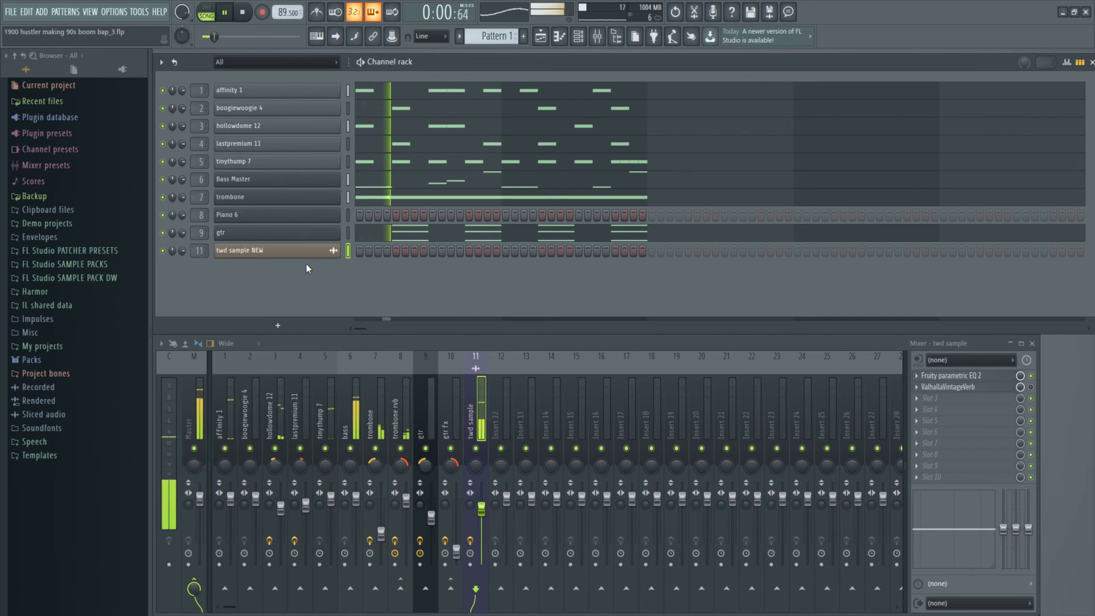
pyautogui.click(313, 254)
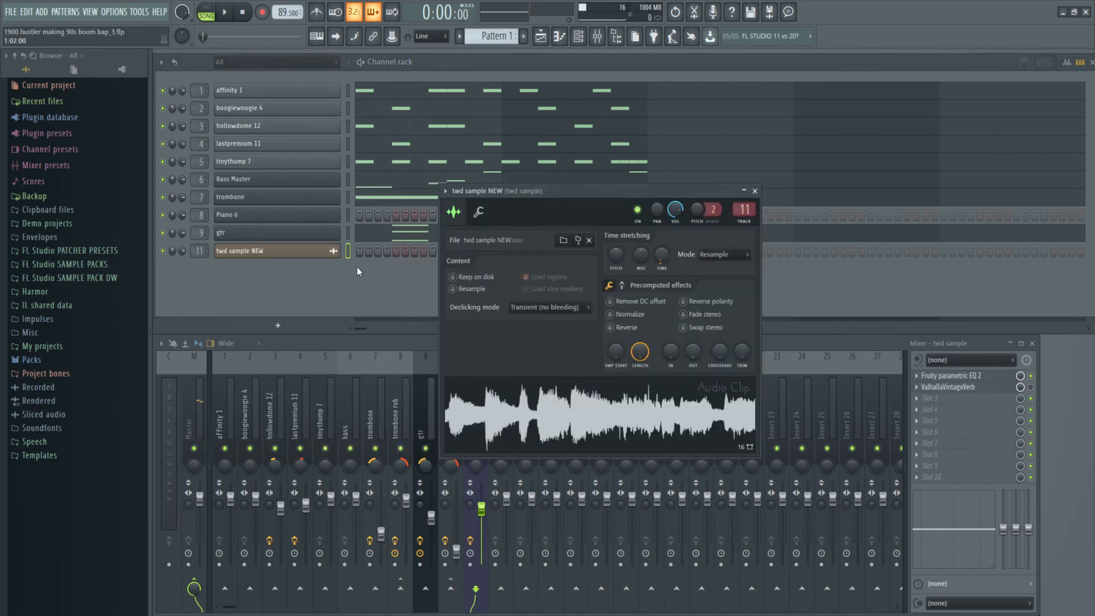
pyautogui.click(726, 255)
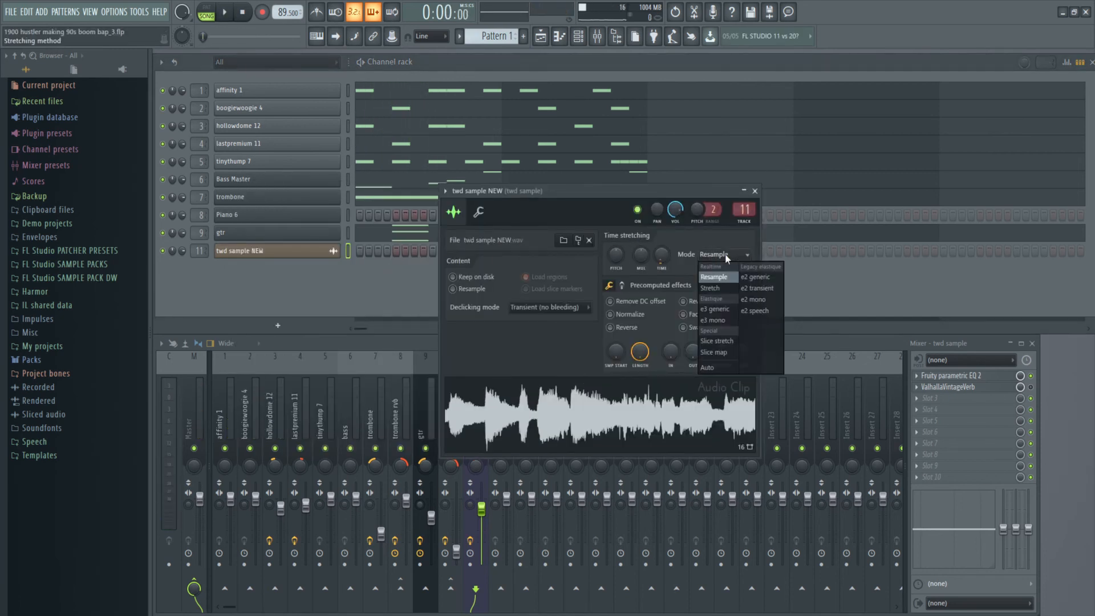
pyautogui.click(722, 287)
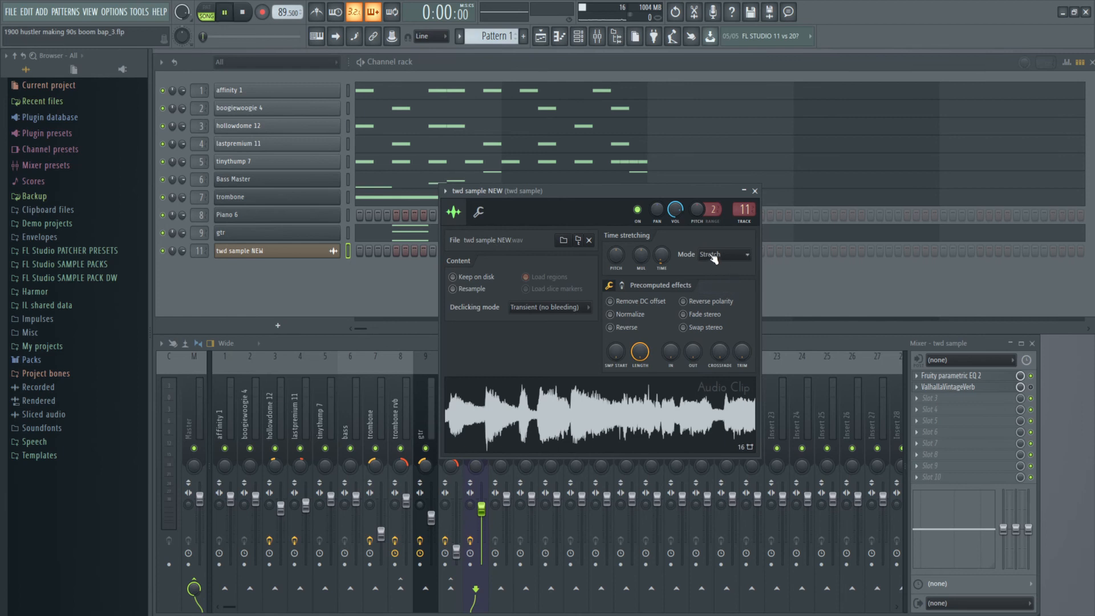
pyautogui.press('space')
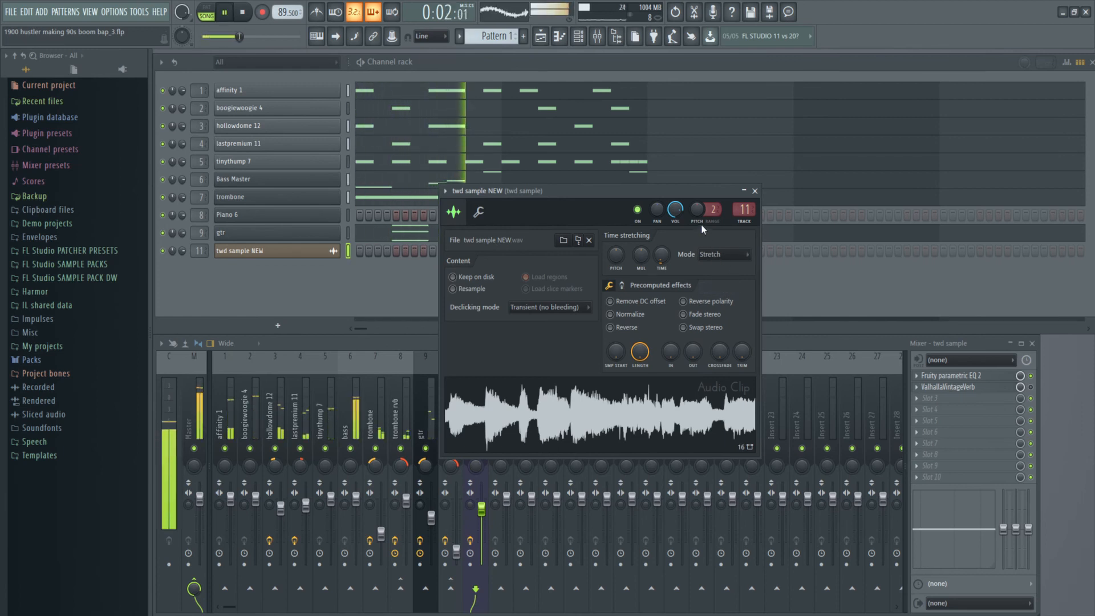
pyautogui.press('space')
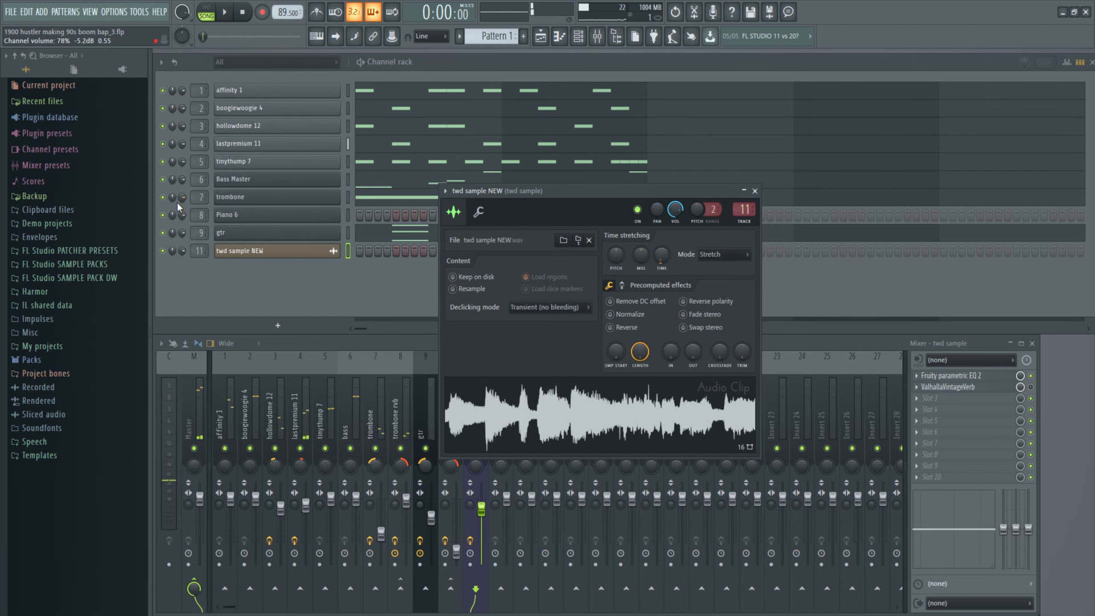
# Step: Mute the Bass Master channel and play the beat to compare the sample with the remaining instruments
pyautogui.moveTo(603, 195); pyautogui.dragTo(580, 289)
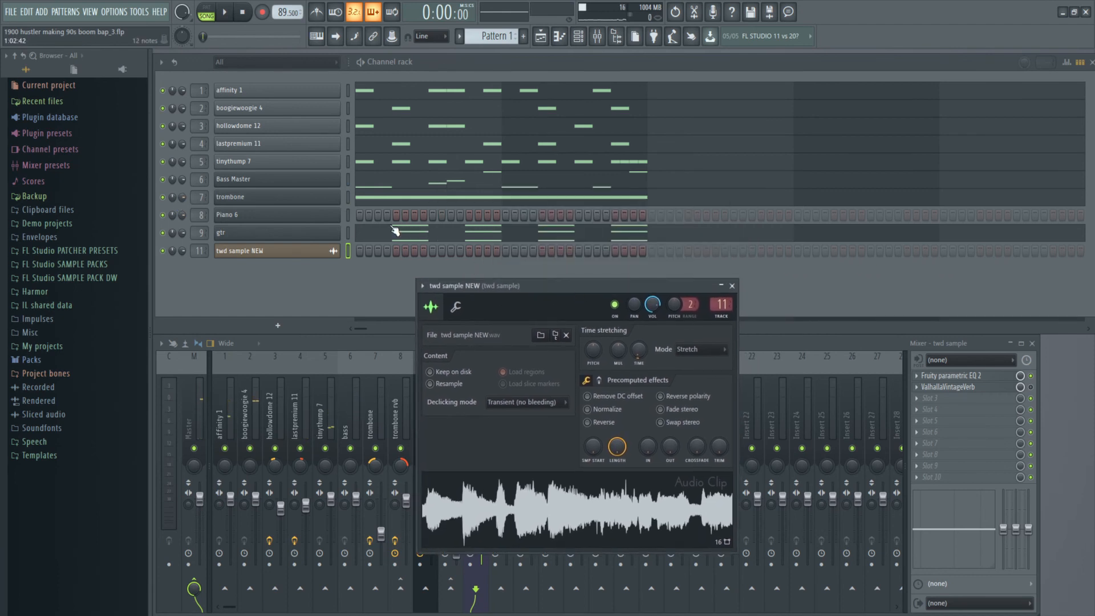
pyautogui.click(163, 180)
pyautogui.click(530, 452)
pyautogui.moveTo(548, 283); pyautogui.dragTo(569, 269)
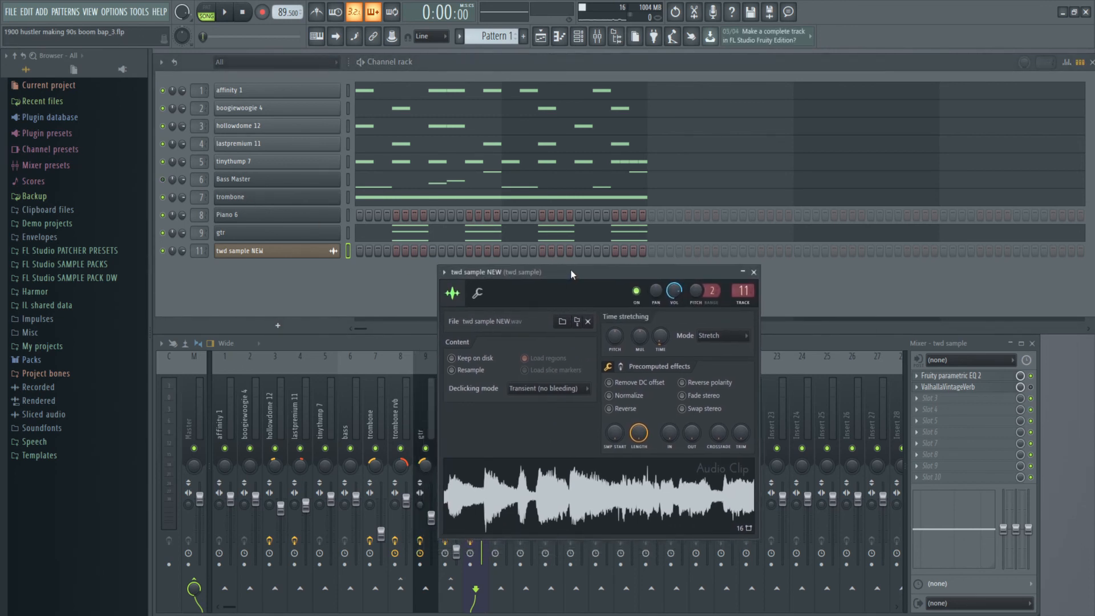
pyautogui.press('space')
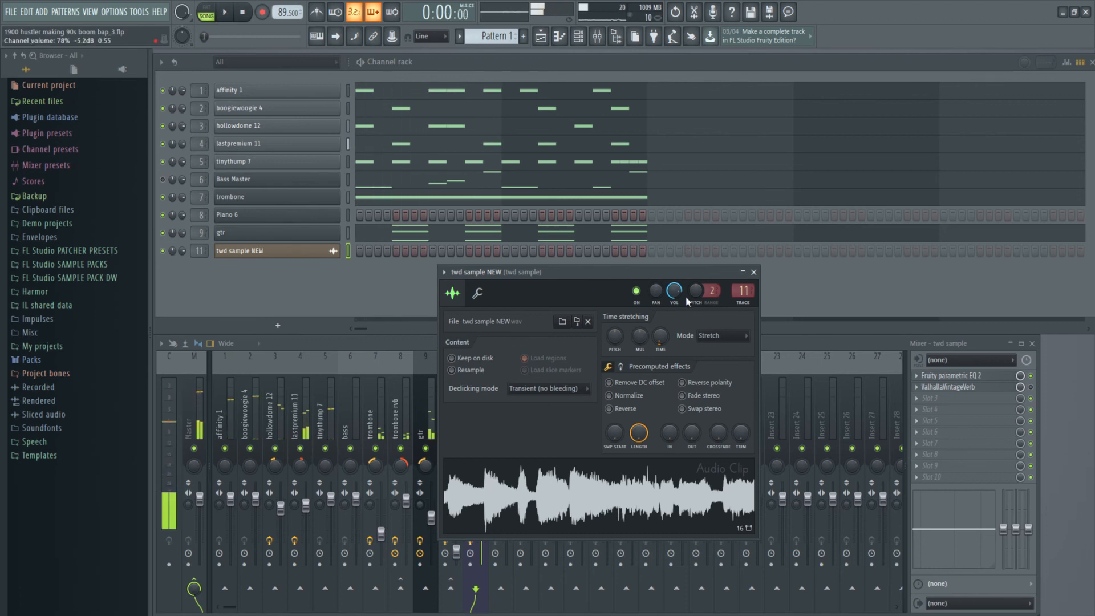
pyautogui.press('space')
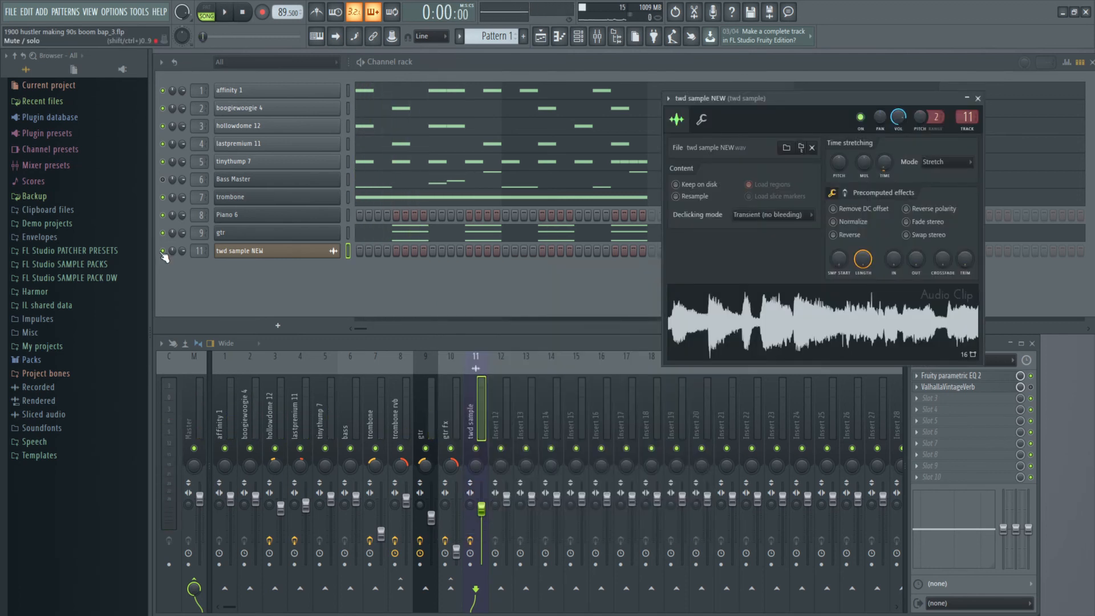
# Step: Isolate the trombone and twd sample NEW channels and lower the sample's channel pitch to about -51 cents during playback
pyautogui.click(163, 255)
pyautogui.click(162, 198)
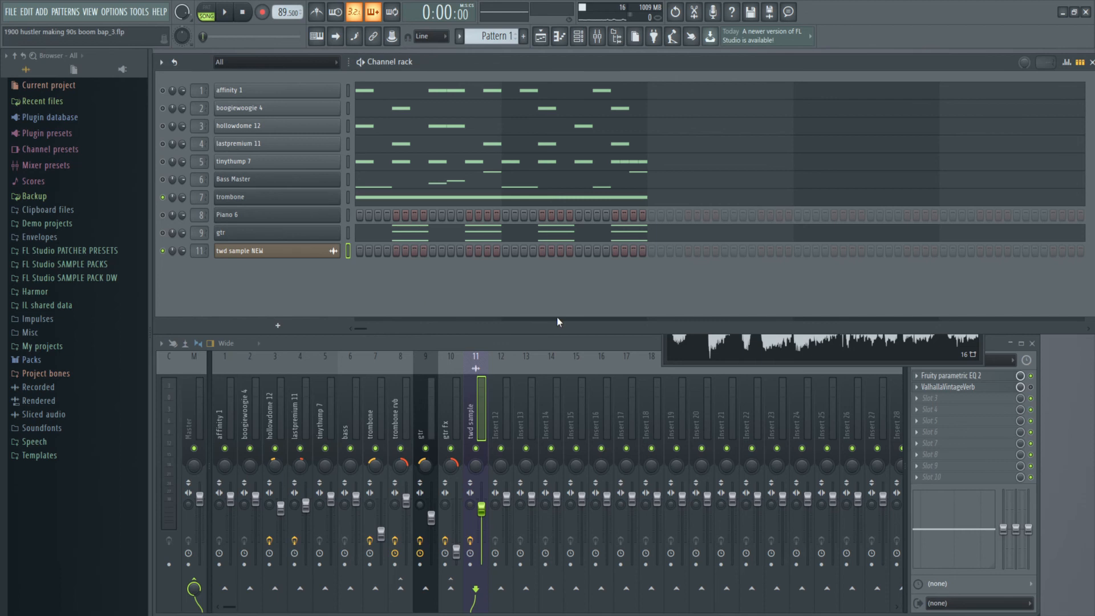
pyautogui.click(672, 355)
pyautogui.press('space')
pyautogui.moveTo(761, 101); pyautogui.dragTo(663, 139)
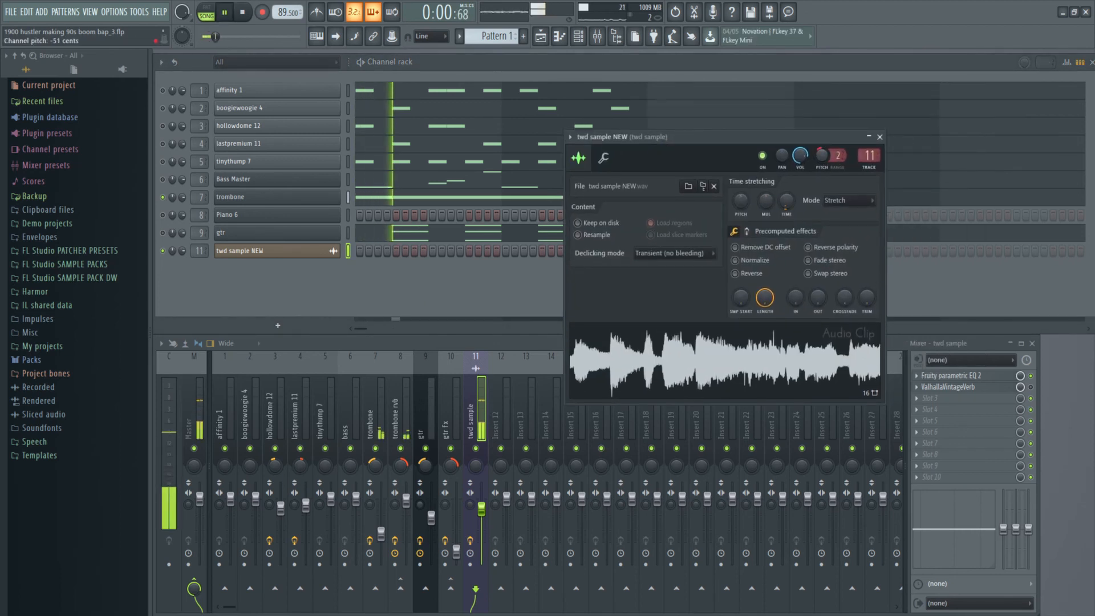
pyautogui.press('space')
# Step: Raise the twd sample mixer fader and sweep the sample's channel pitch up and down to match it to the trombone
pyautogui.moveTo(484, 510); pyautogui.dragTo(484, 483)
pyautogui.click(704, 140)
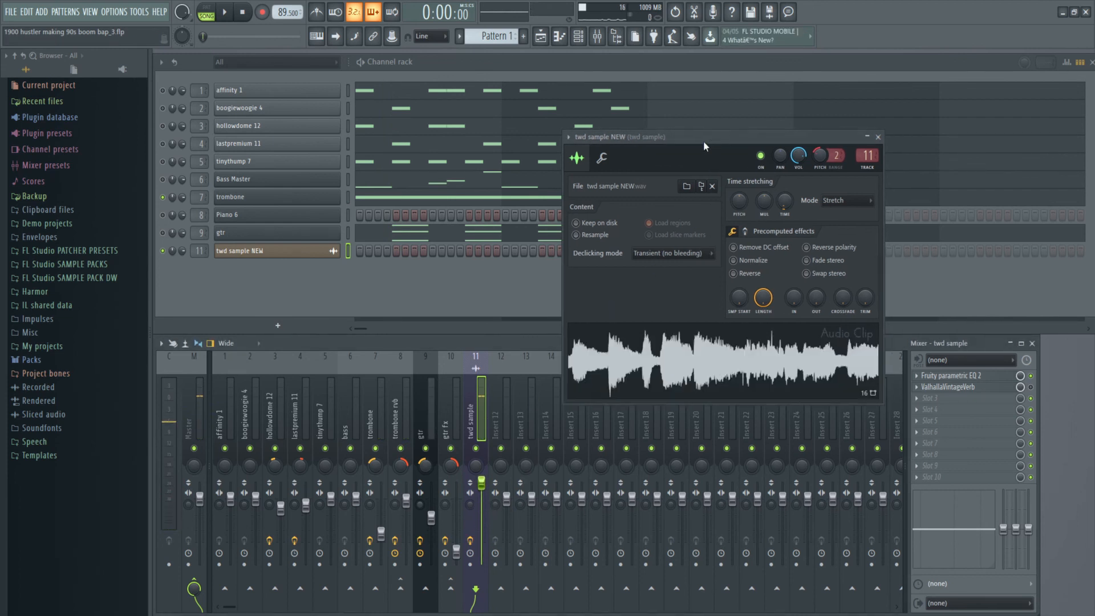
pyautogui.moveTo(703, 140); pyautogui.dragTo(661, 159)
pyautogui.press('space')
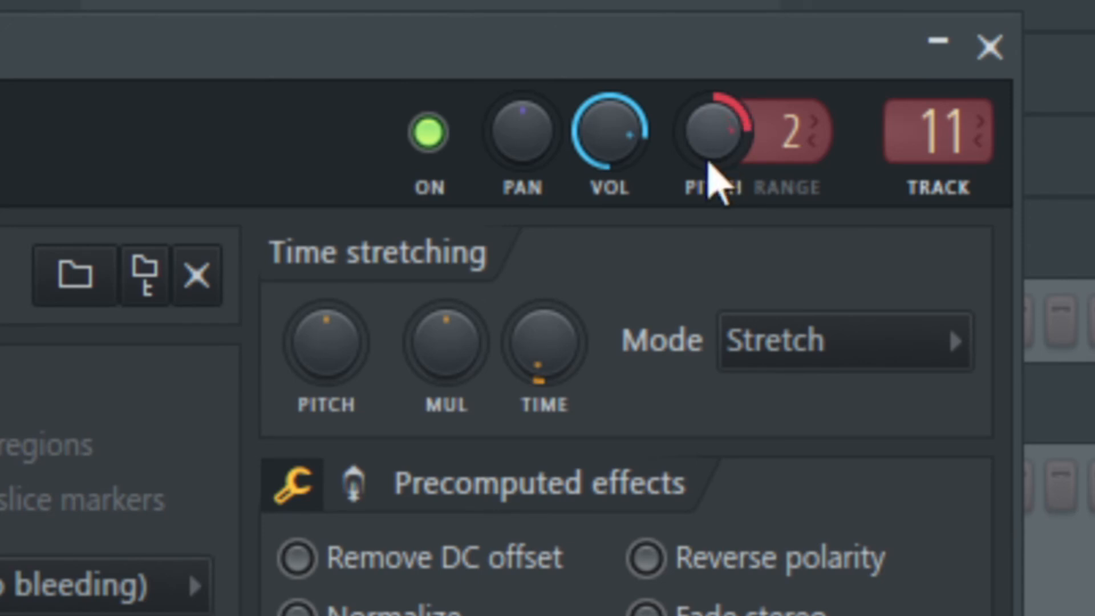
pyautogui.moveTo(717, 142); pyautogui.dragTo(716, 132)
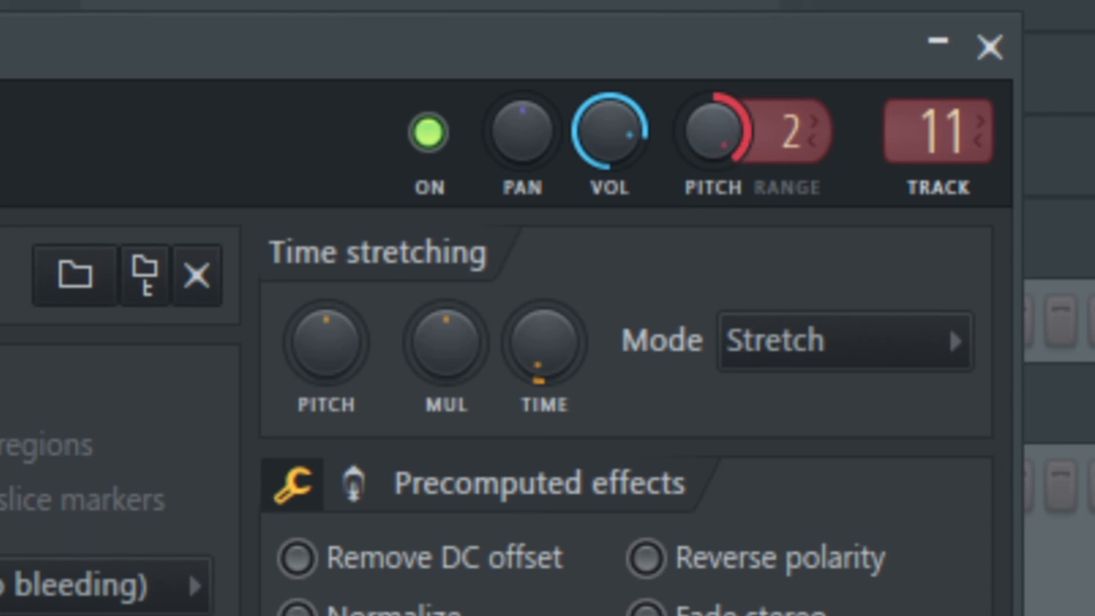
pyautogui.moveTo(717, 132); pyautogui.dragTo(733, 276)
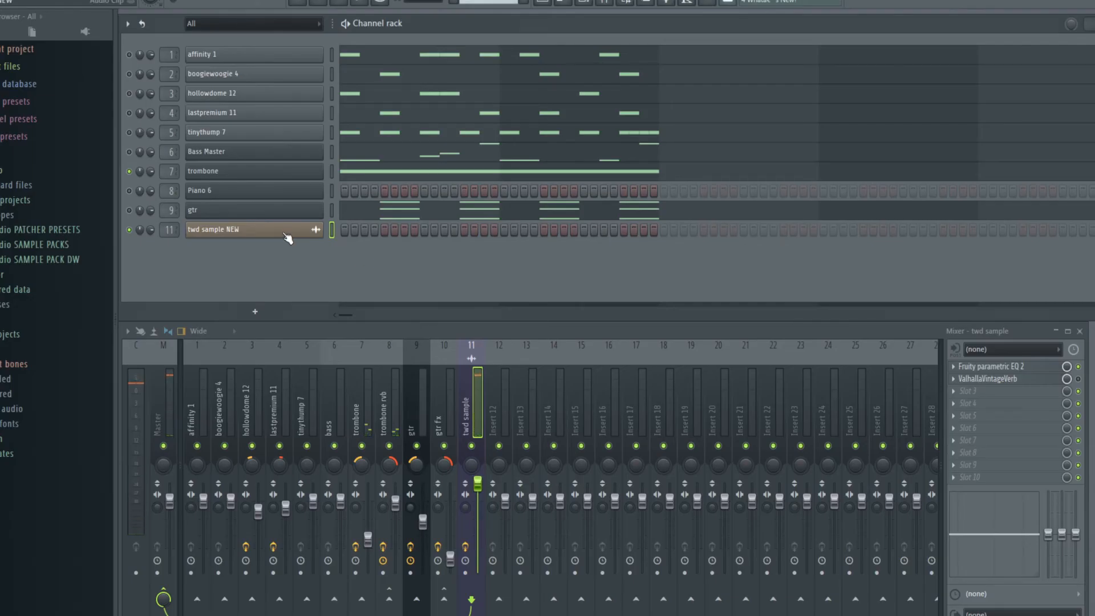
# Step: Play the twd sample NEW channel on its own to check its tuning
pyautogui.click(285, 233)
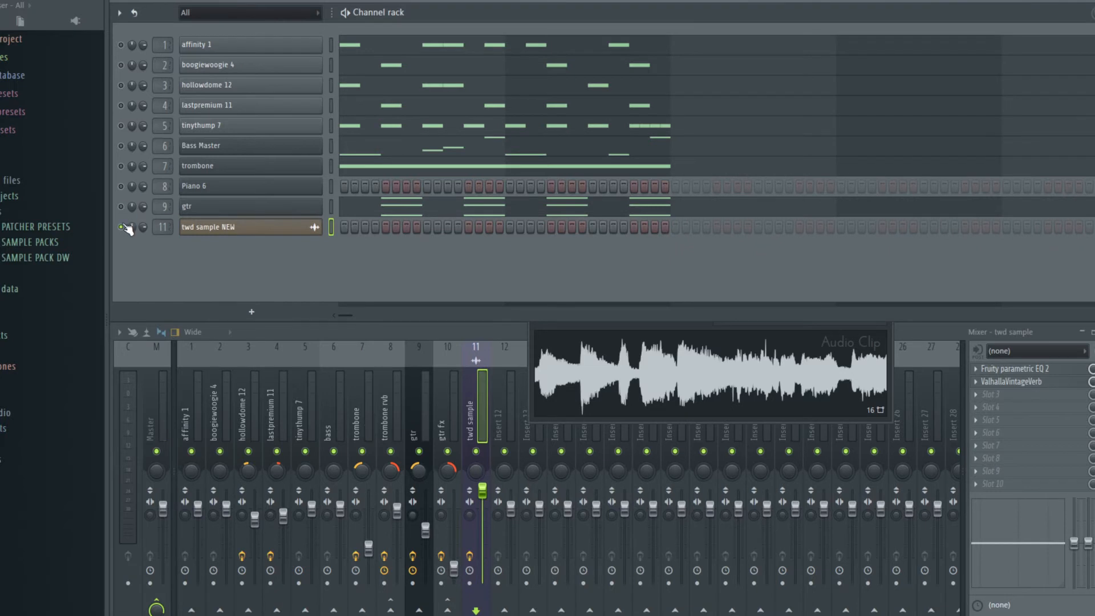
pyautogui.press('space')
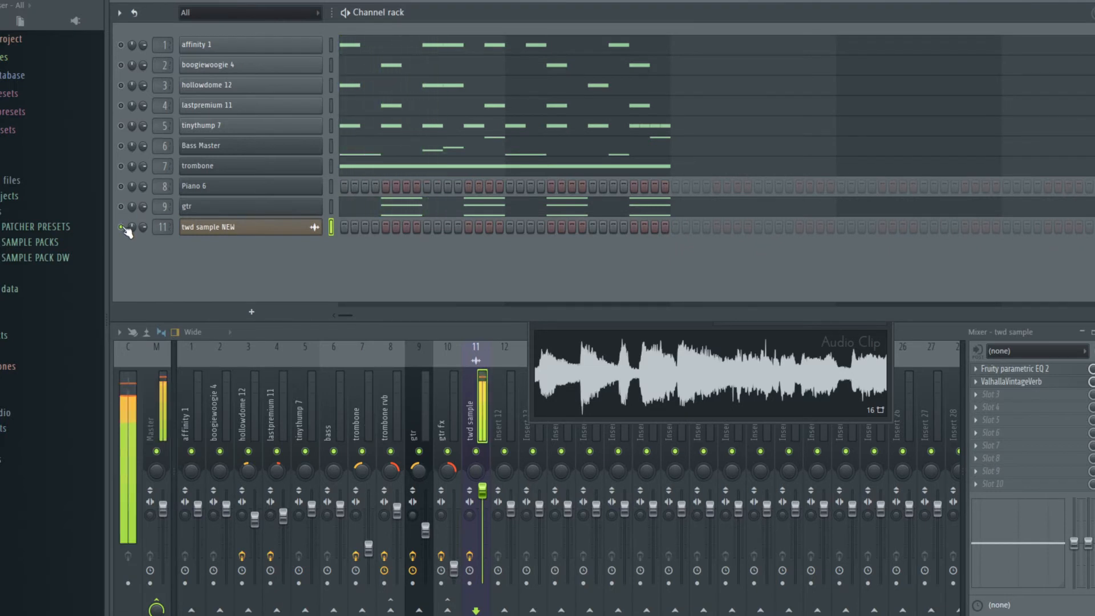
pyautogui.rightClick(121, 167)
pyautogui.rightClick(121, 167)
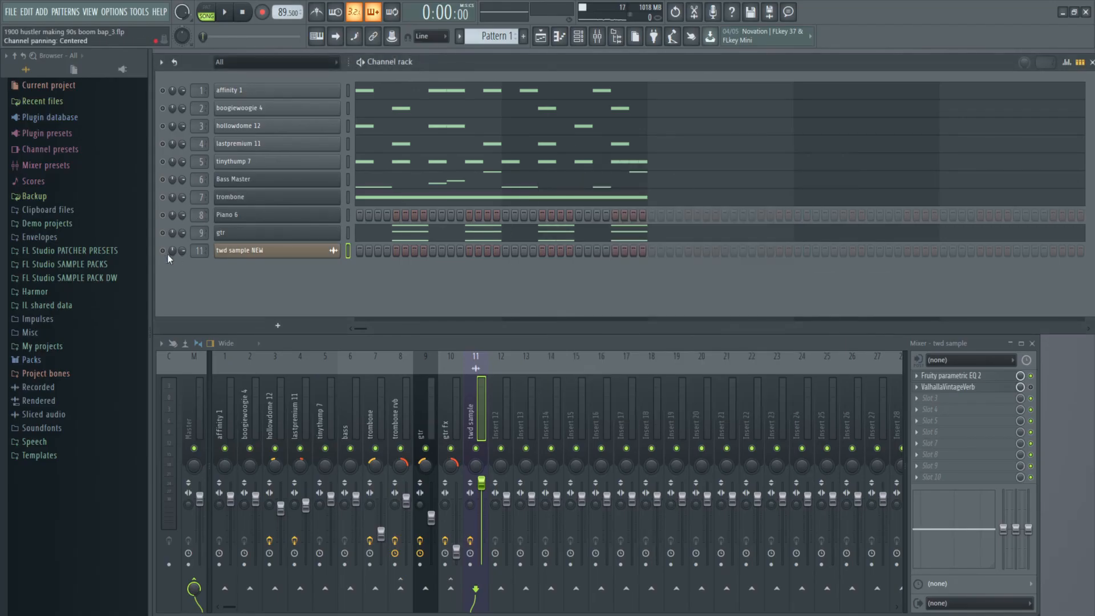
# Step: Play the full beat and lower the twd sample mixer fader to about 78% to balance it with the other instruments
pyautogui.press('space')
pyautogui.moveTo(484, 491)
pyautogui.mouseDown()
pyautogui.moveTo(483, 530)
pyautogui.moveTo(481, 513)
pyautogui.mouseUp()
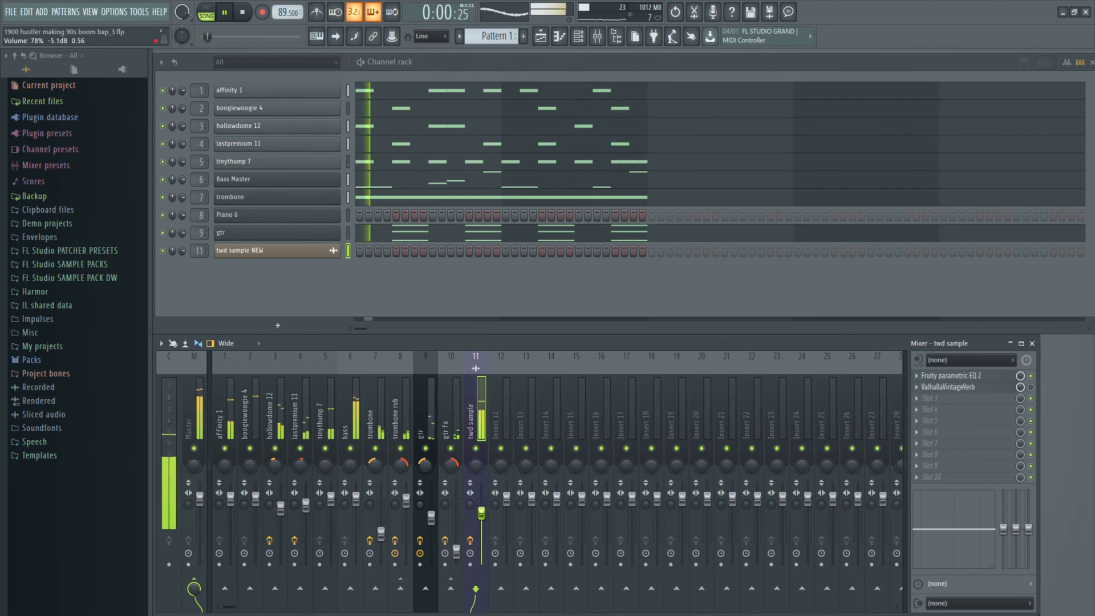
pyautogui.moveTo(482, 513); pyautogui.dragTo(481, 511)
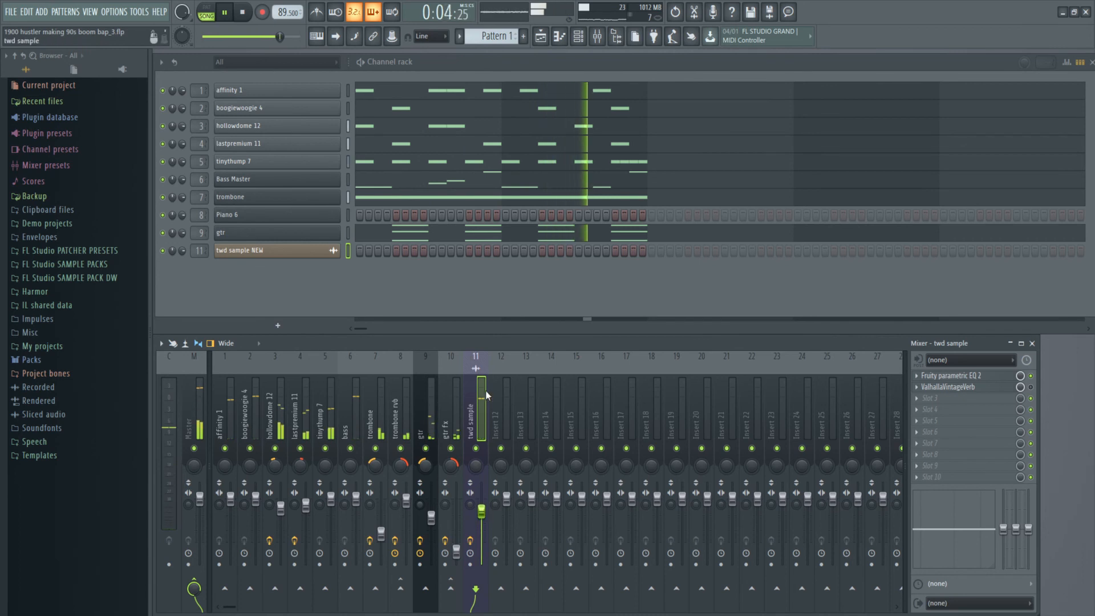
pyautogui.press('space')
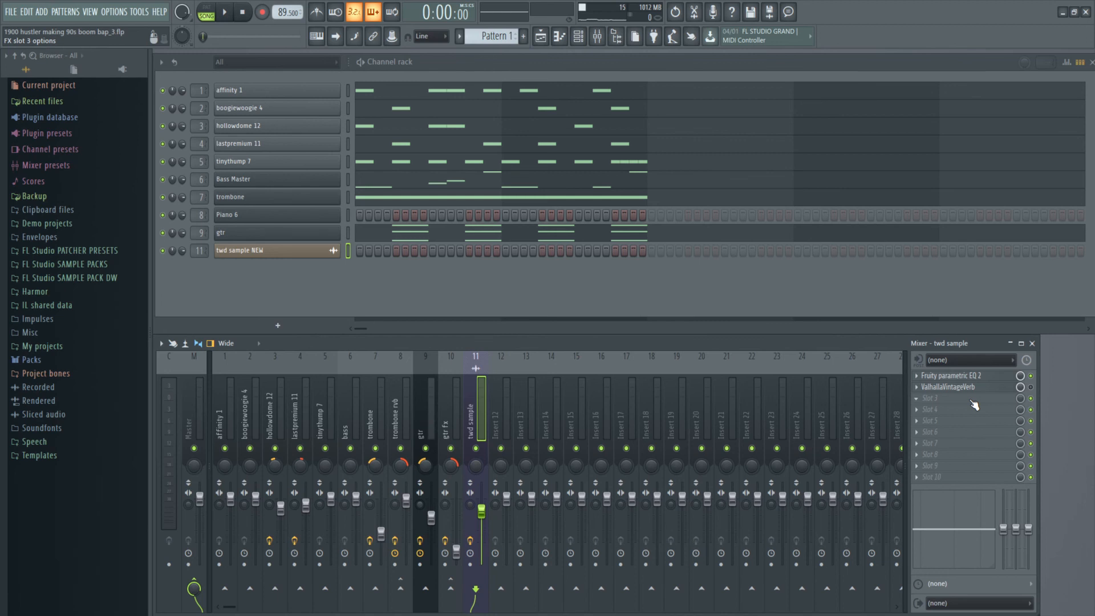
pyautogui.press('space')
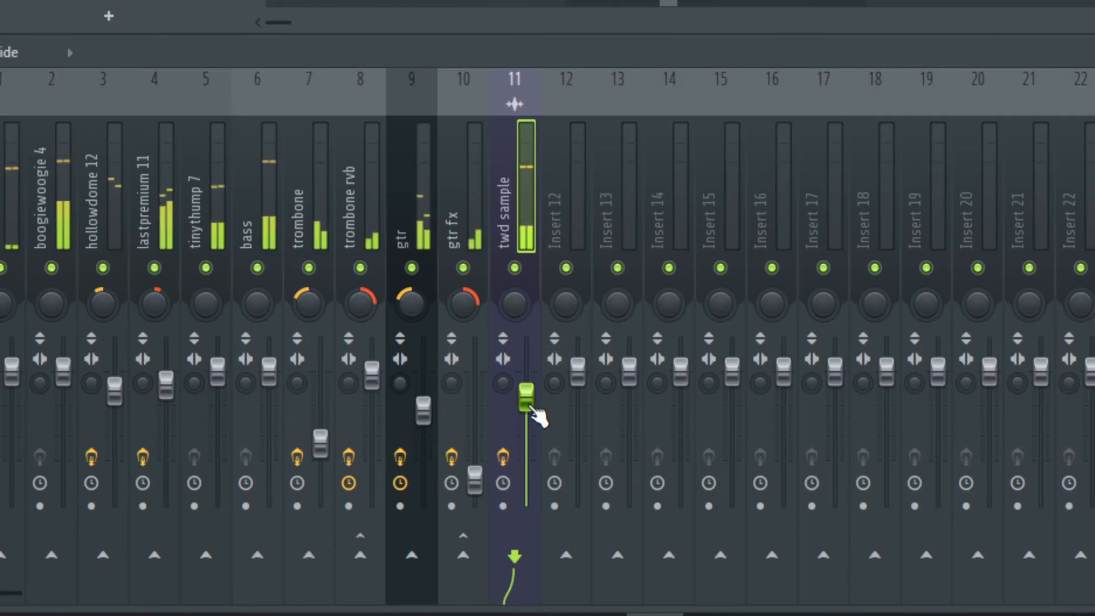
pyautogui.moveTo(531, 407); pyautogui.dragTo(531, 415)
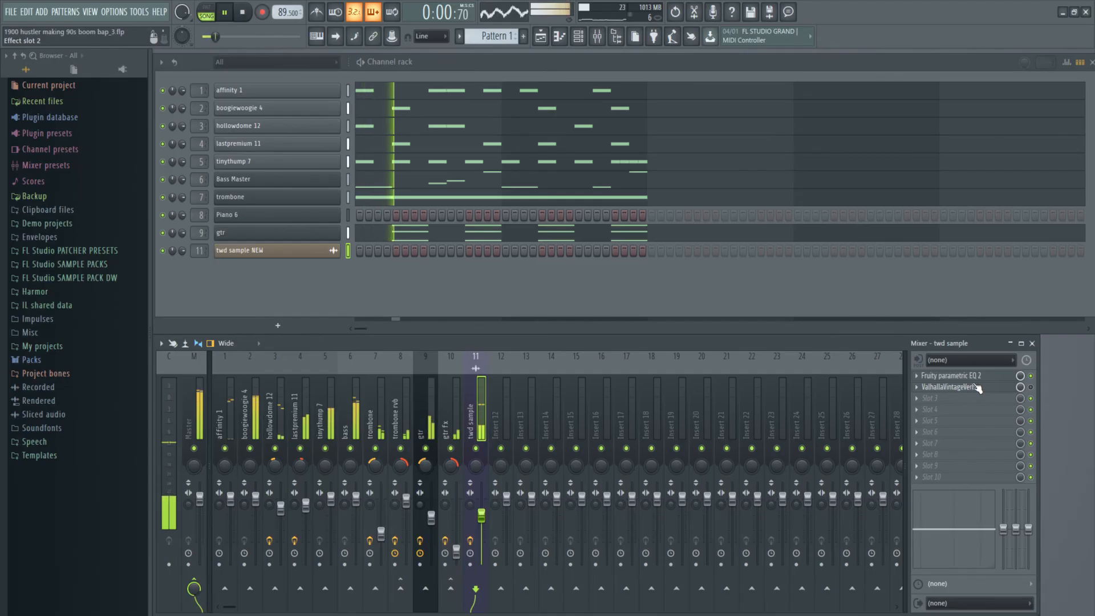
# Step: Adjust the band 1 low-cut frequency in the twd sample track's Fruity parametric EQ 2 to about 1.2 kHz during playback
pyautogui.click(951, 375)
pyautogui.moveTo(495, 332); pyautogui.dragTo(511, 331)
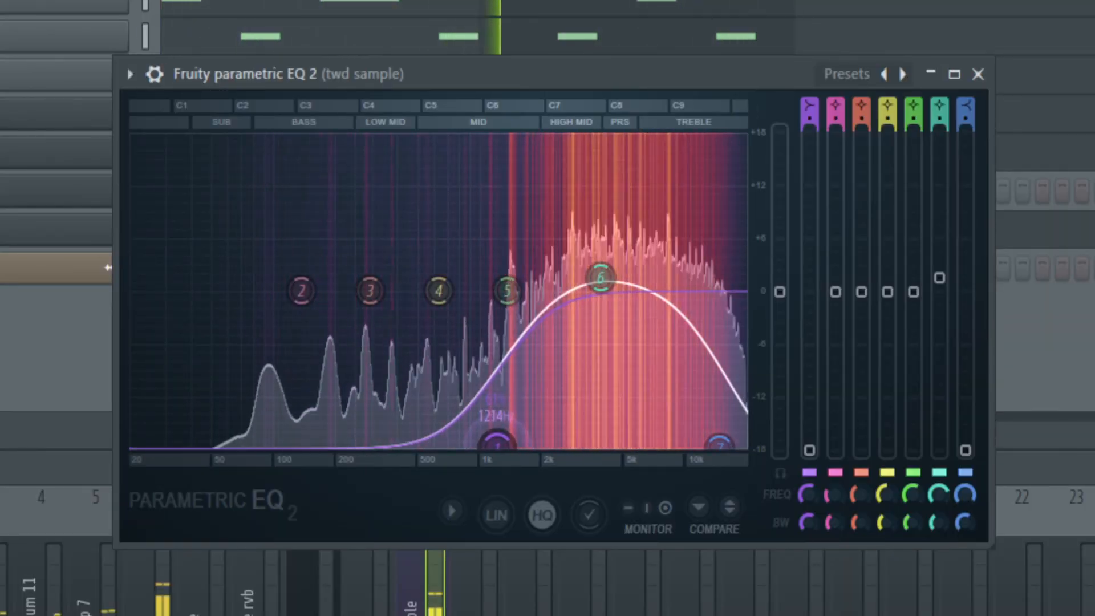
pyautogui.moveTo(498, 442); pyautogui.dragTo(492, 442)
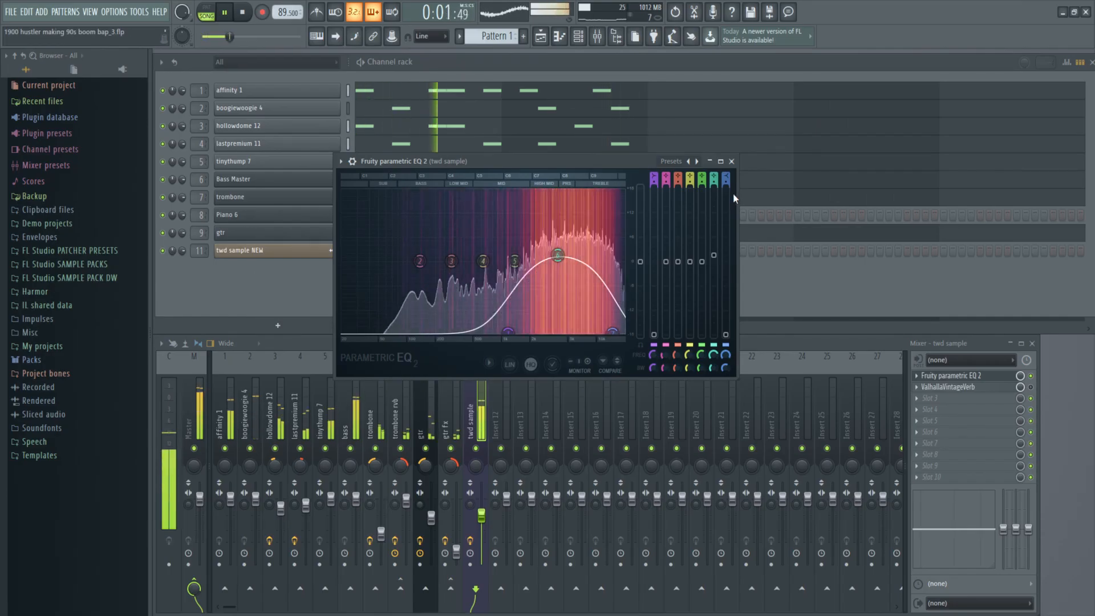
pyautogui.click(731, 161)
pyautogui.press('space')
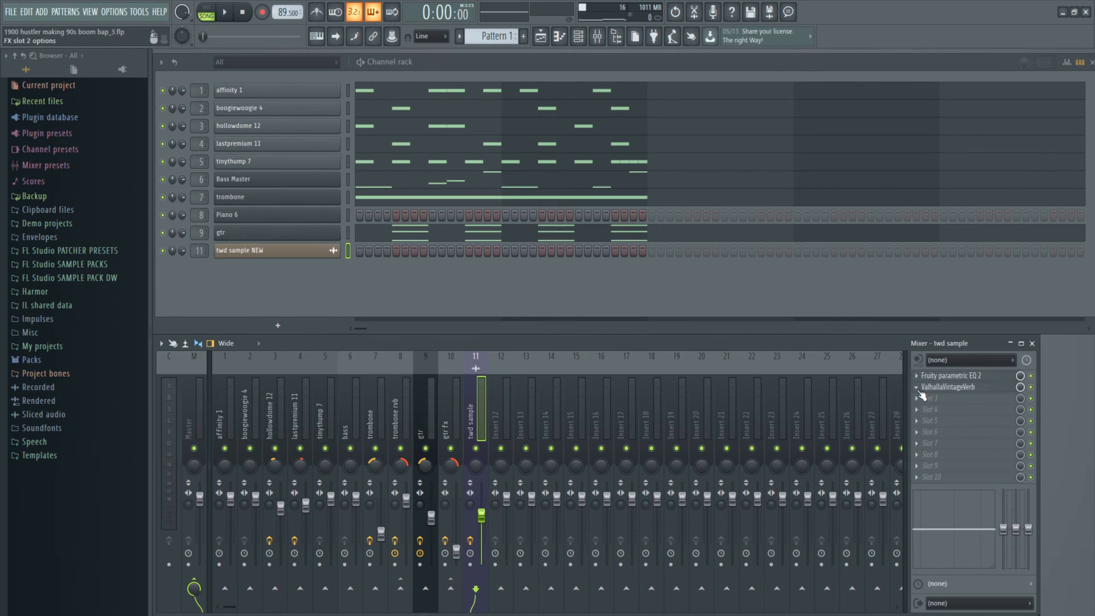
# Step: Replace ValhallaVintageVerb in the twd sample track's second effect slot with Fruity Send
pyautogui.click(918, 388)
pyautogui.click(945, 361)
pyautogui.click(600, 355)
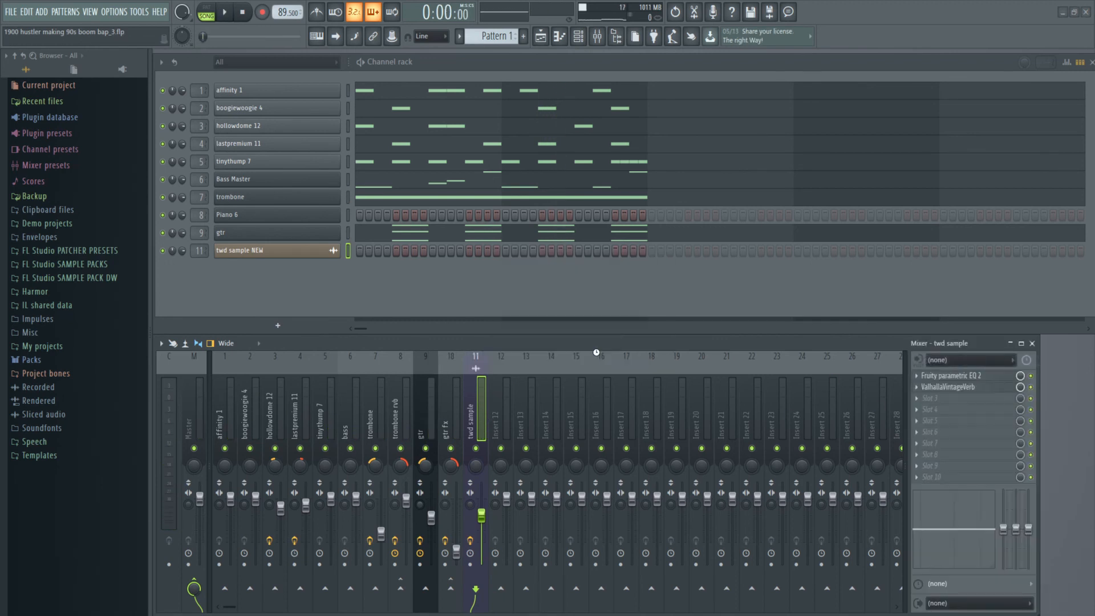
pyautogui.click(941, 387)
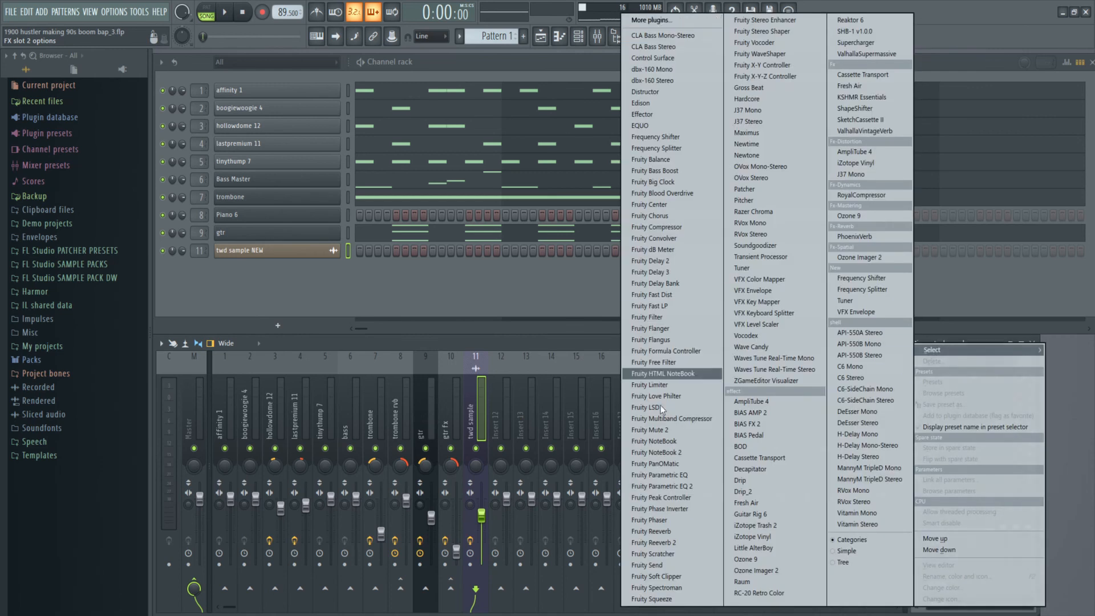
pyautogui.click(648, 564)
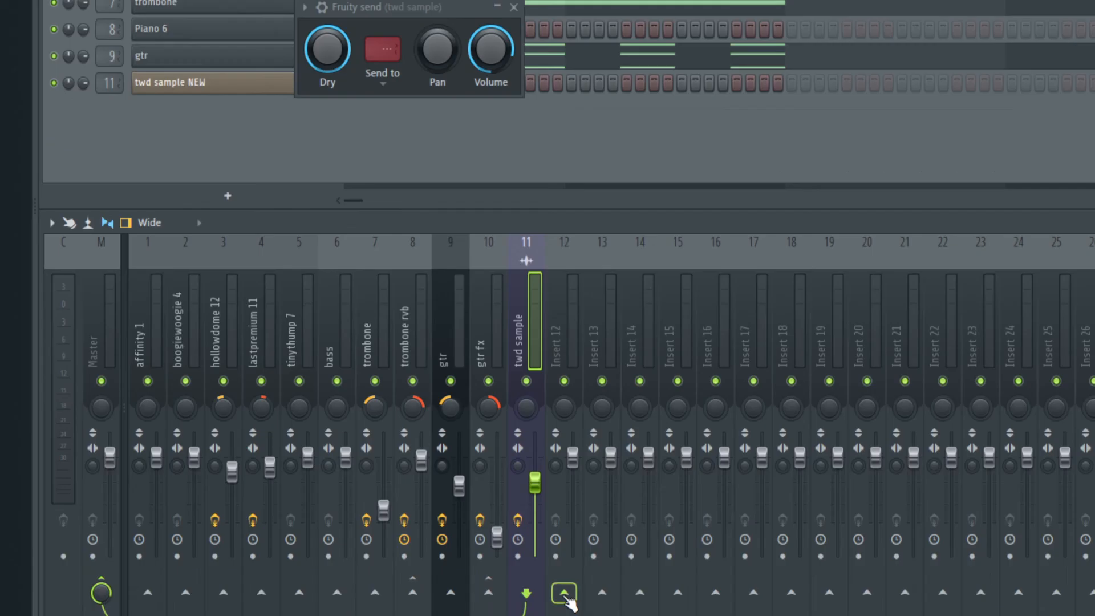
# Step: Rename mixer insert 12 as sample rvb
pyautogui.rightClick(567, 323)
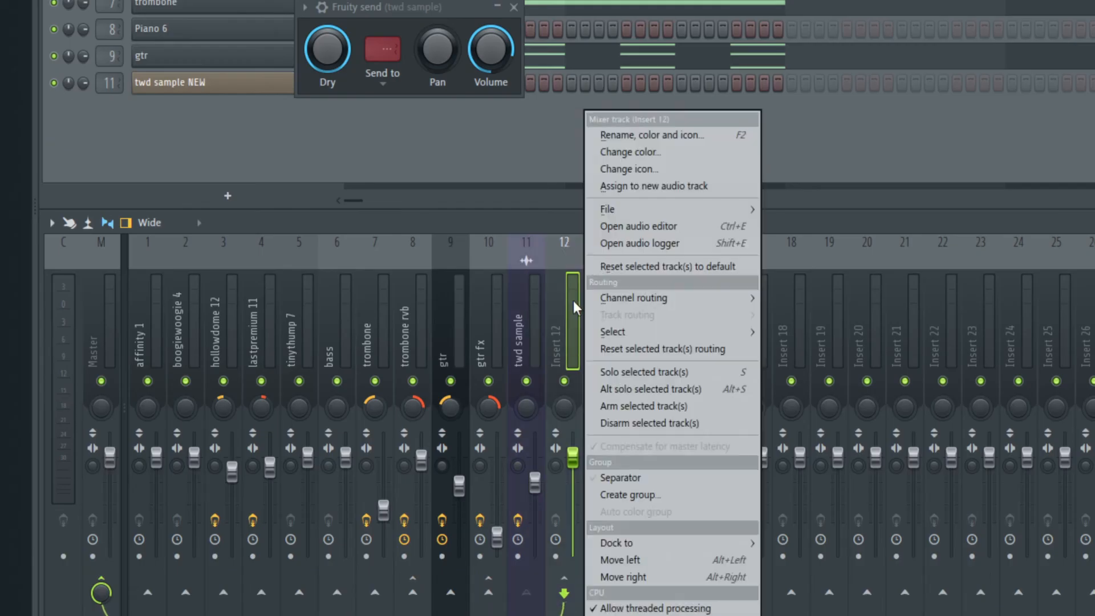
pyautogui.click(641, 133)
pyautogui.write('sample rvb')
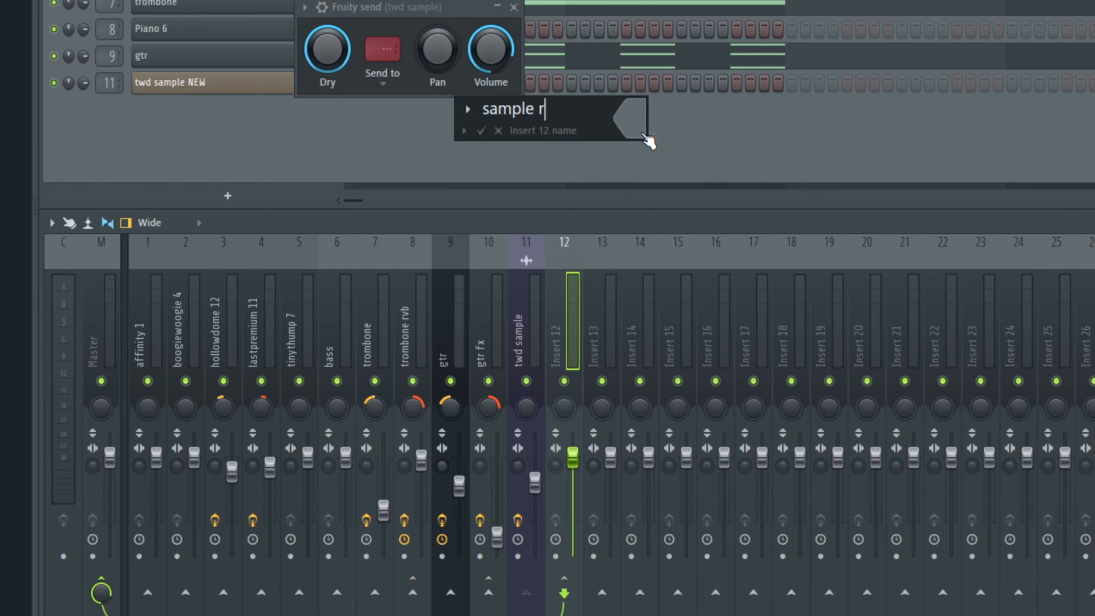
pyautogui.press('Return')
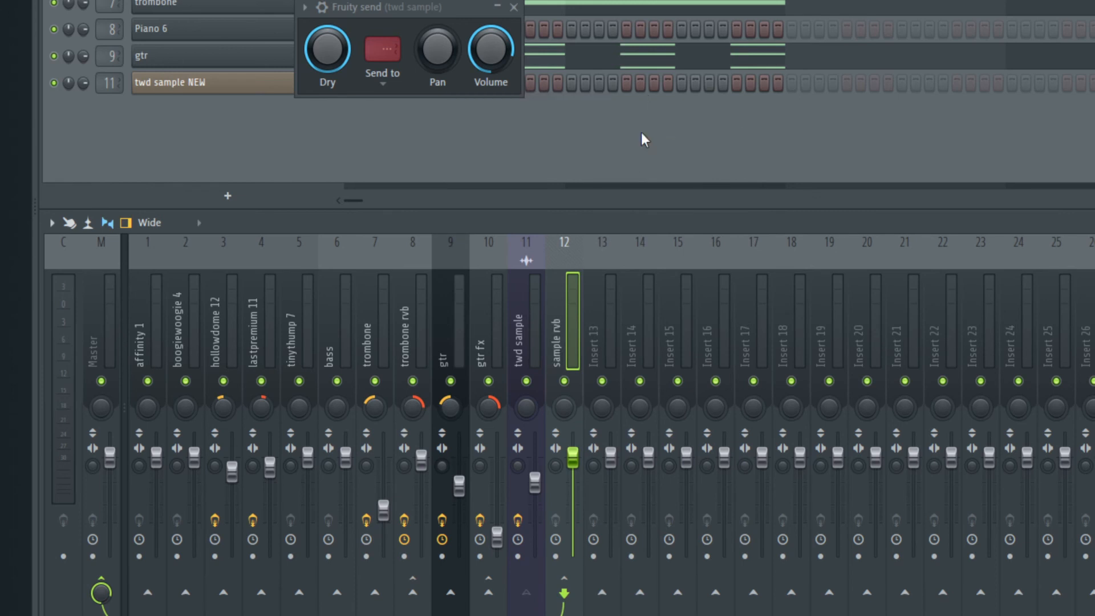
# Step: Route the twd sample track's Fruity Send to the sample rvb track and close the plugin window
pyautogui.click(383, 80)
pyautogui.click(403, 134)
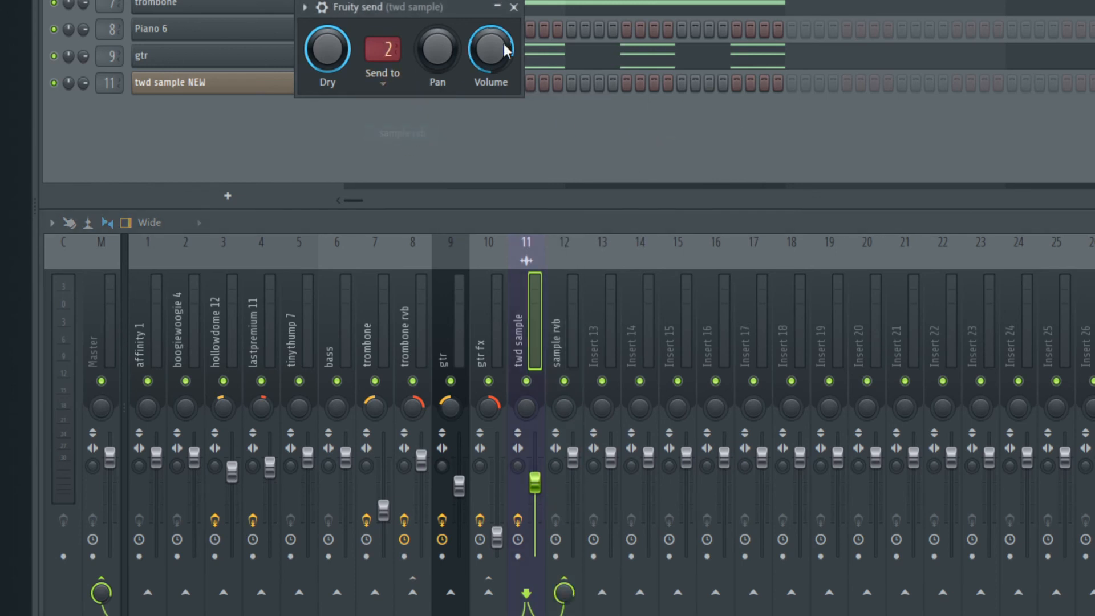
pyautogui.click(514, 7)
# Step: Load ValhallaVintageVerb in the first effect slot of the sample rvb track
pyautogui.click(582, 337)
pyautogui.click(583, 340)
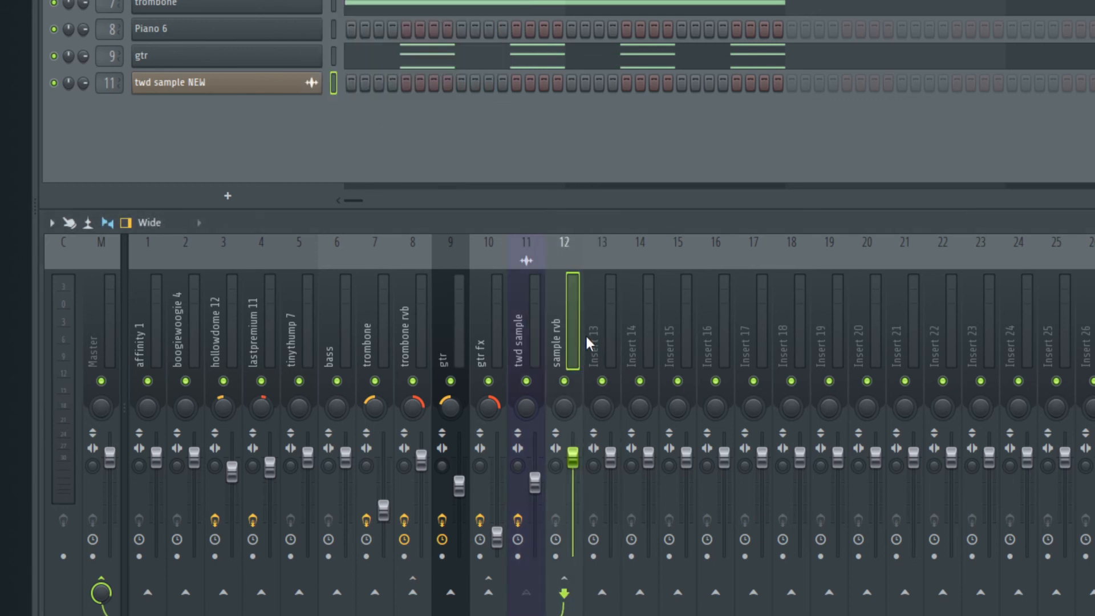
pyautogui.click(917, 376)
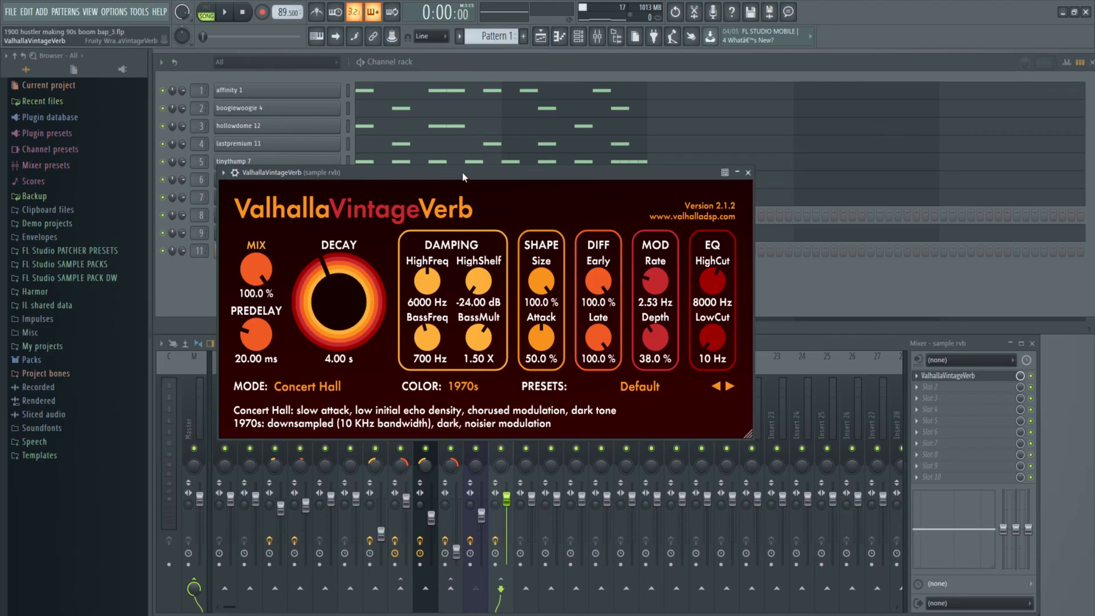
pyautogui.moveTo(463, 177); pyautogui.dragTo(523, 169)
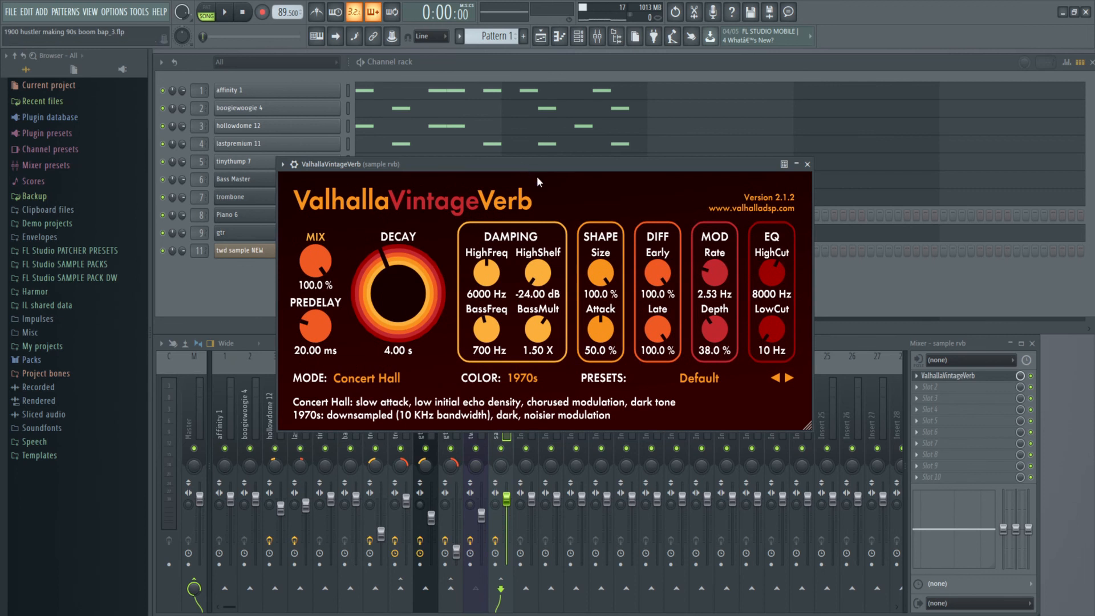
pyautogui.click(807, 165)
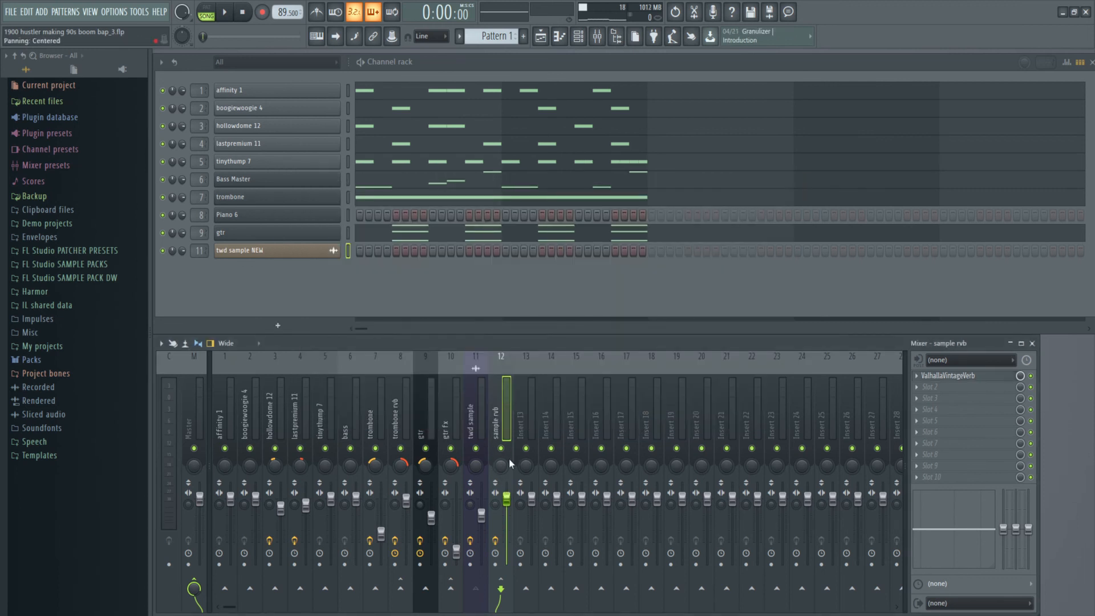
# Step: Lower the sample rvb mixer fader and pan the track slightly right during playback of the beat
pyautogui.click(943, 379)
pyautogui.press('space')
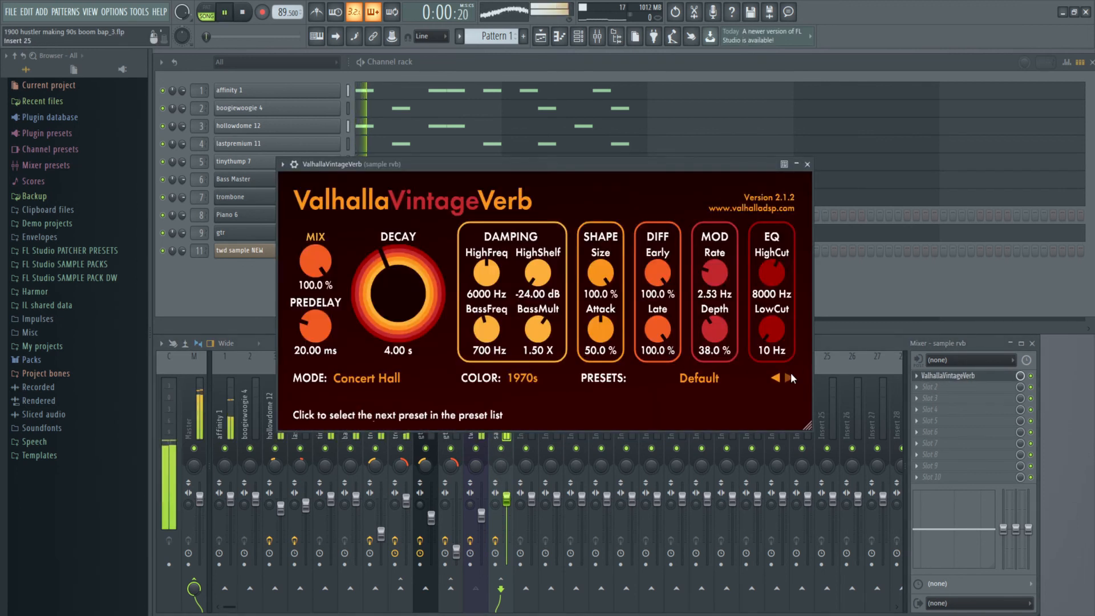
pyautogui.moveTo(613, 169); pyautogui.dragTo(632, 131)
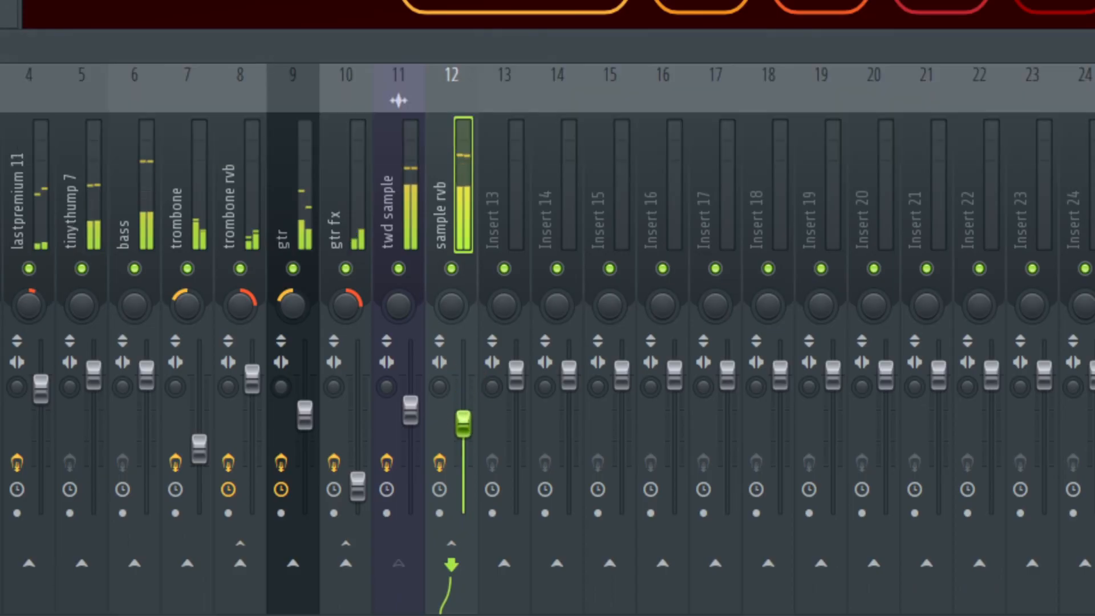
pyautogui.moveTo(463, 456); pyautogui.dragTo(463, 437)
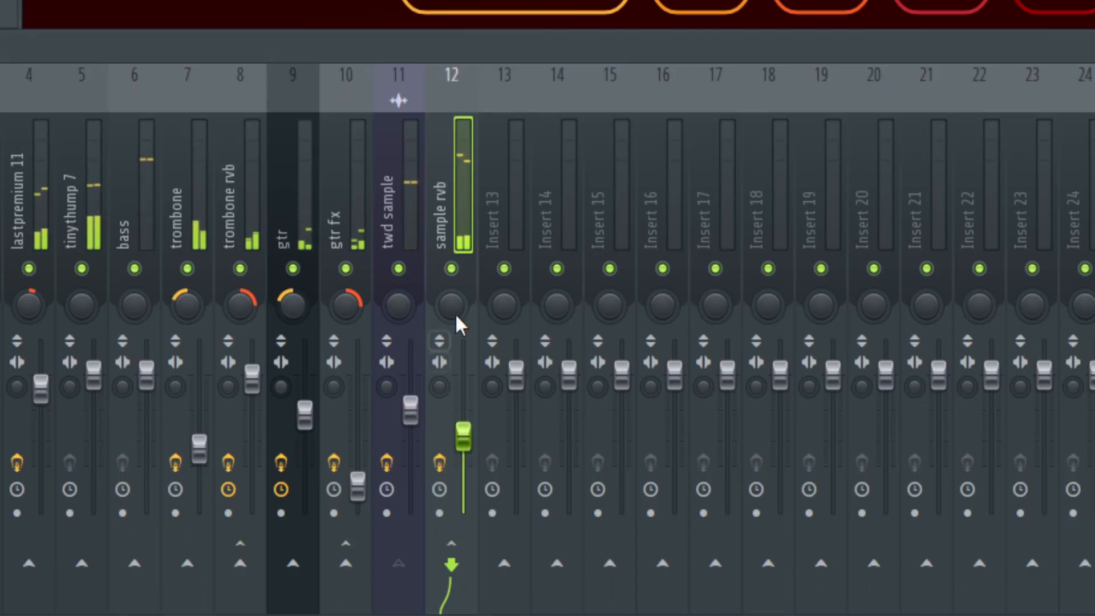
pyautogui.moveTo(460, 318); pyautogui.dragTo(459, 308)
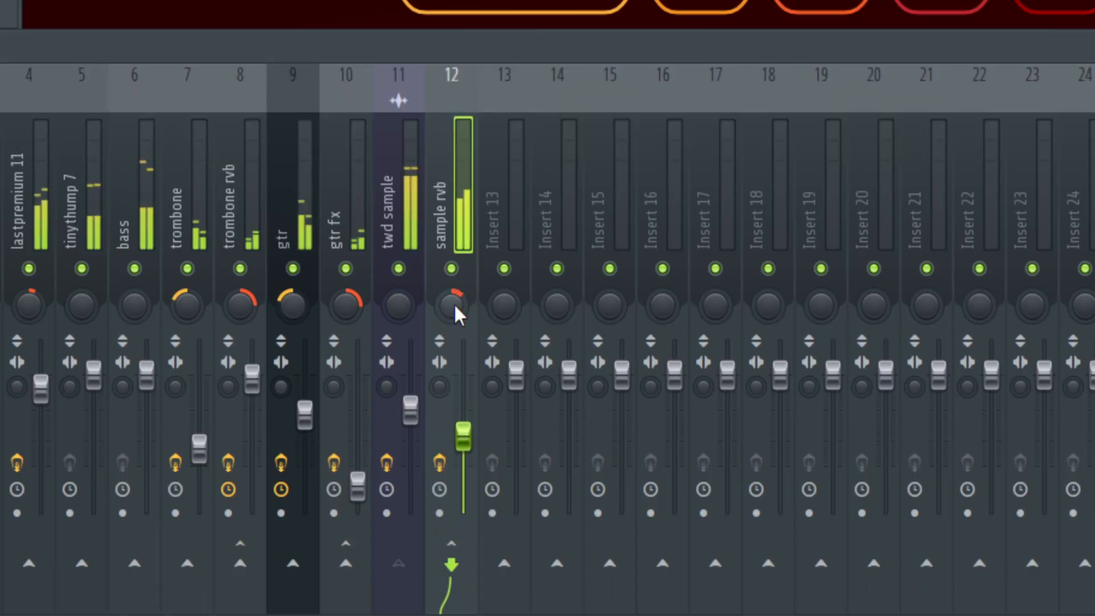
pyautogui.moveTo(470, 447); pyautogui.dragTo(472, 440)
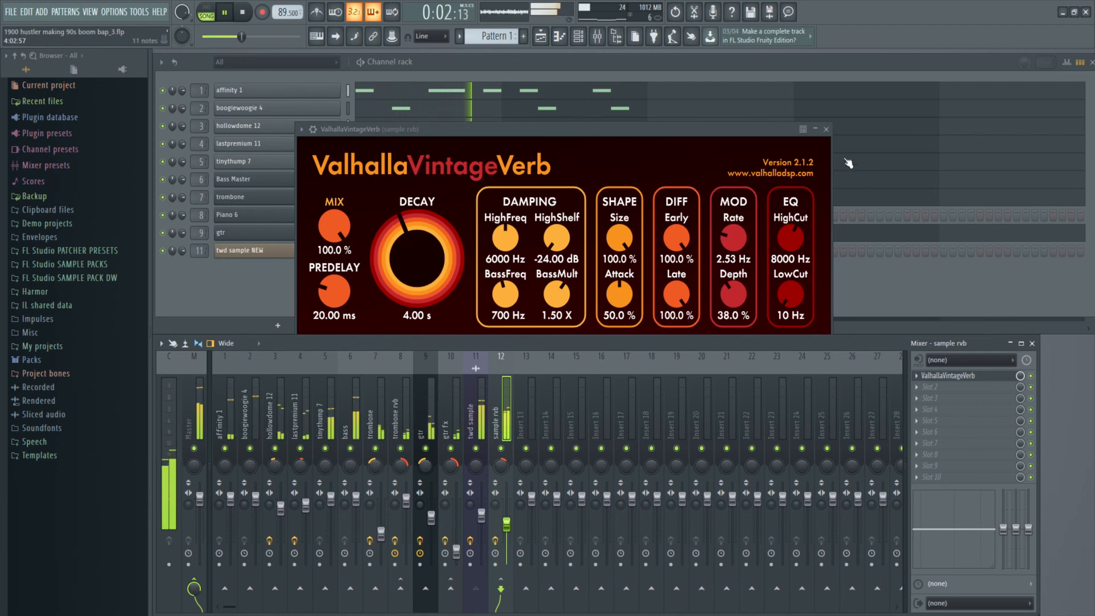
pyautogui.click(562, 296)
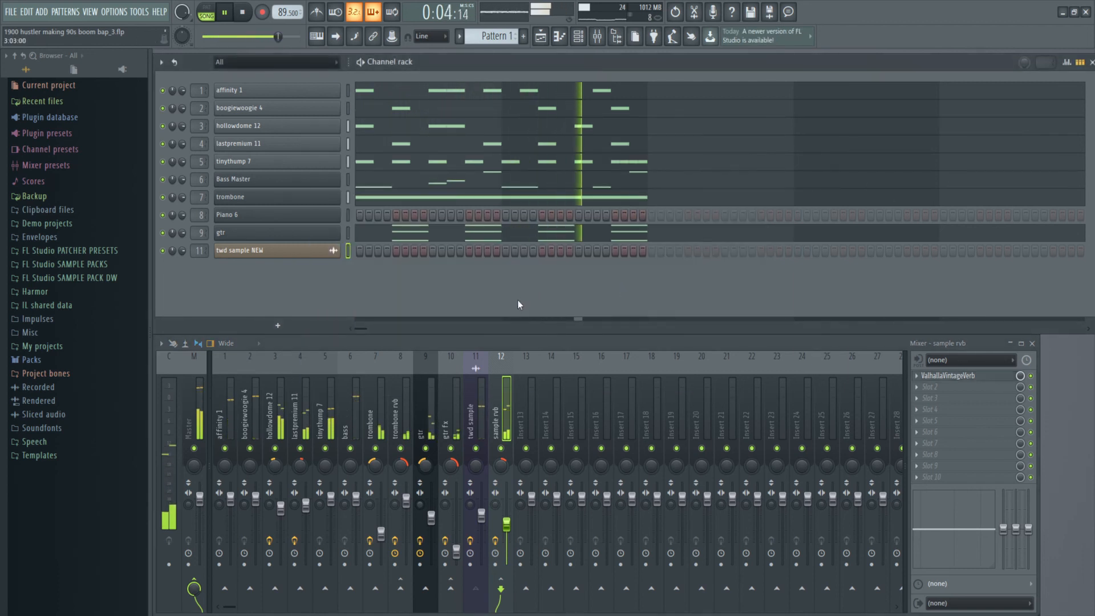
pyautogui.click(243, 12)
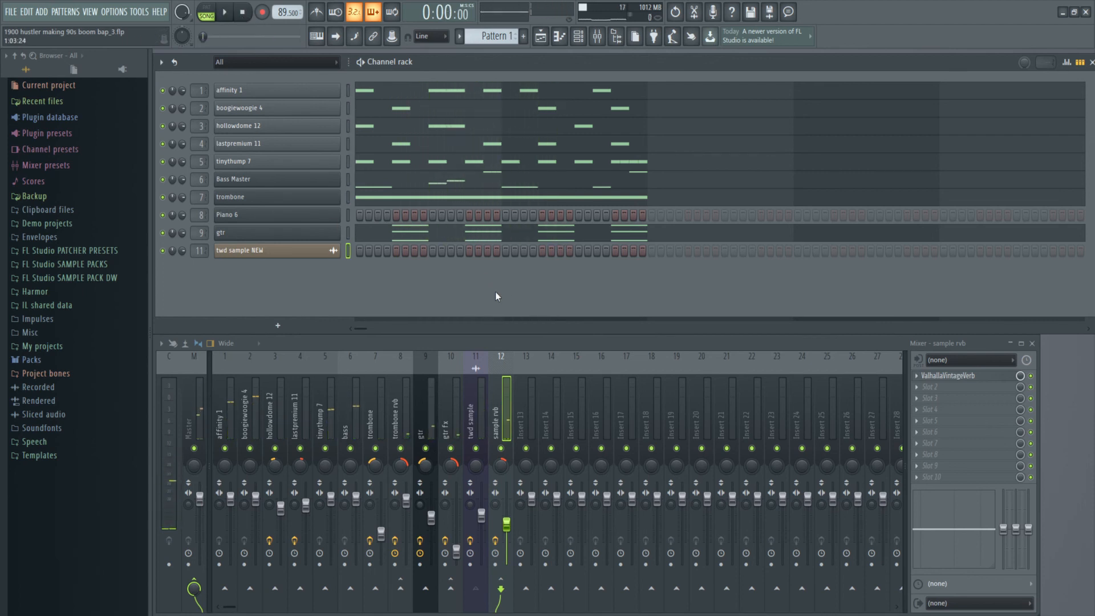